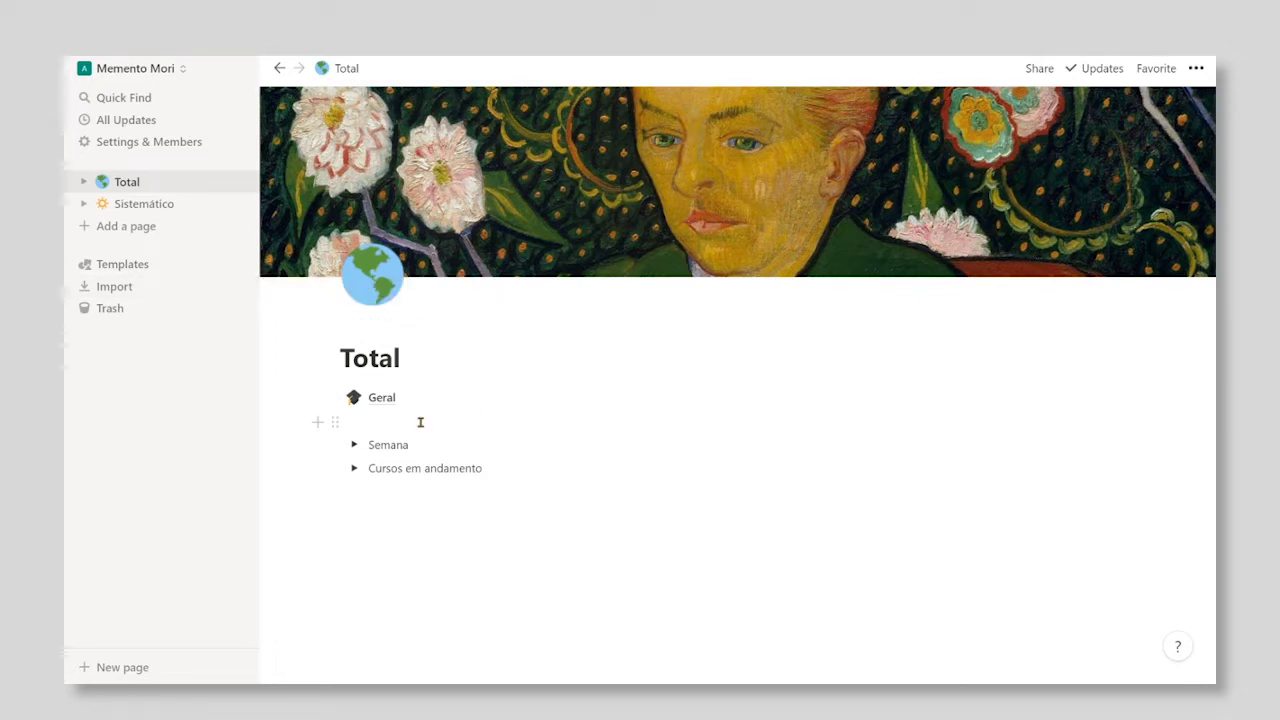
Open the Geral page and examine the rows and columns of its Total table
{"action": "left_click", "coordinate": [378, 397]}
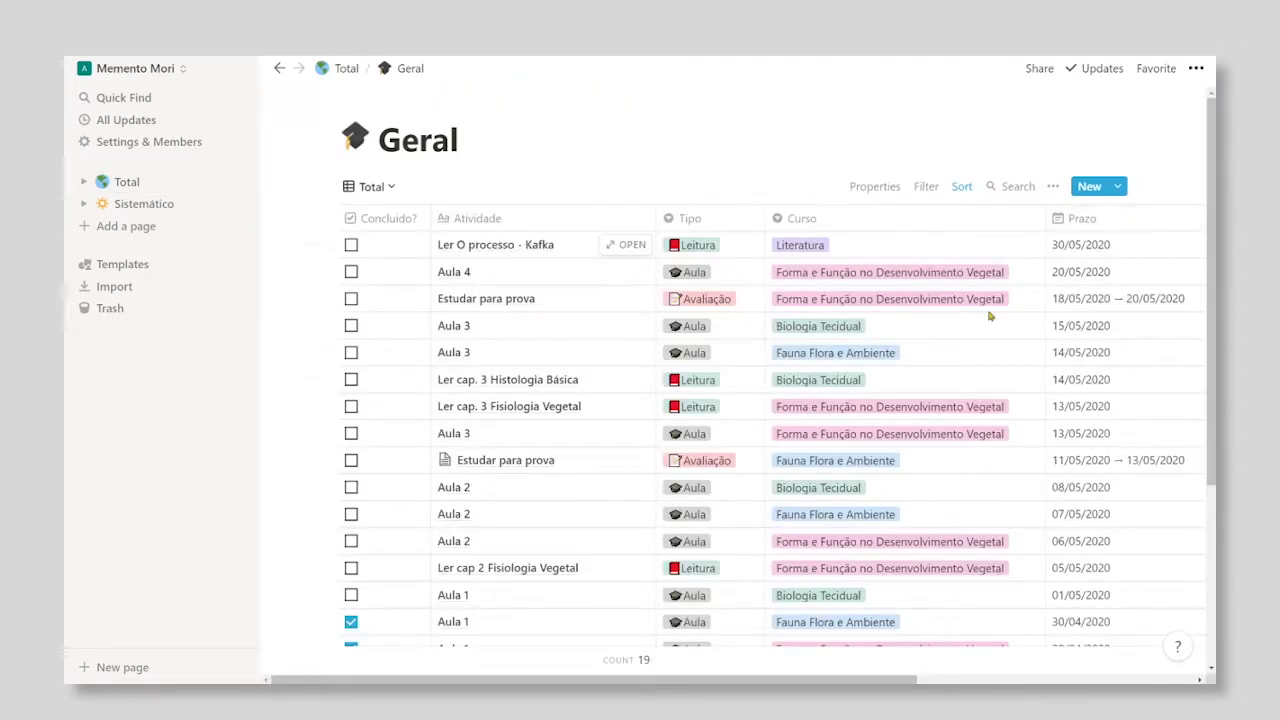
{"action": "scroll", "coordinate": [455, 680], "scroll_direction": "right", "scroll_amount": 1}
{"action": "scroll", "coordinate": [455, 680], "scroll_direction": "right", "scroll_amount": 5}
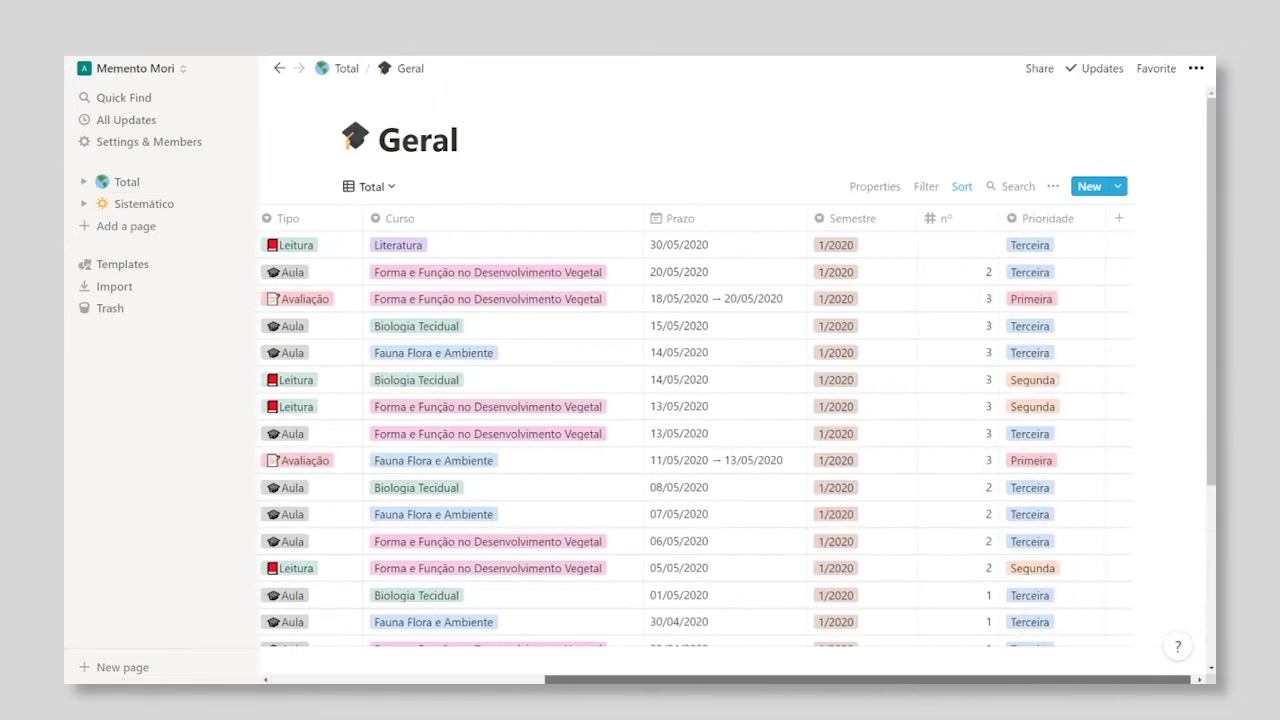
{"action": "scroll", "coordinate": [455, 680], "scroll_direction": "left", "scroll_amount": 5}
{"action": "scroll", "coordinate": [545, 460], "scroll_direction": "down", "scroll_amount": 3}
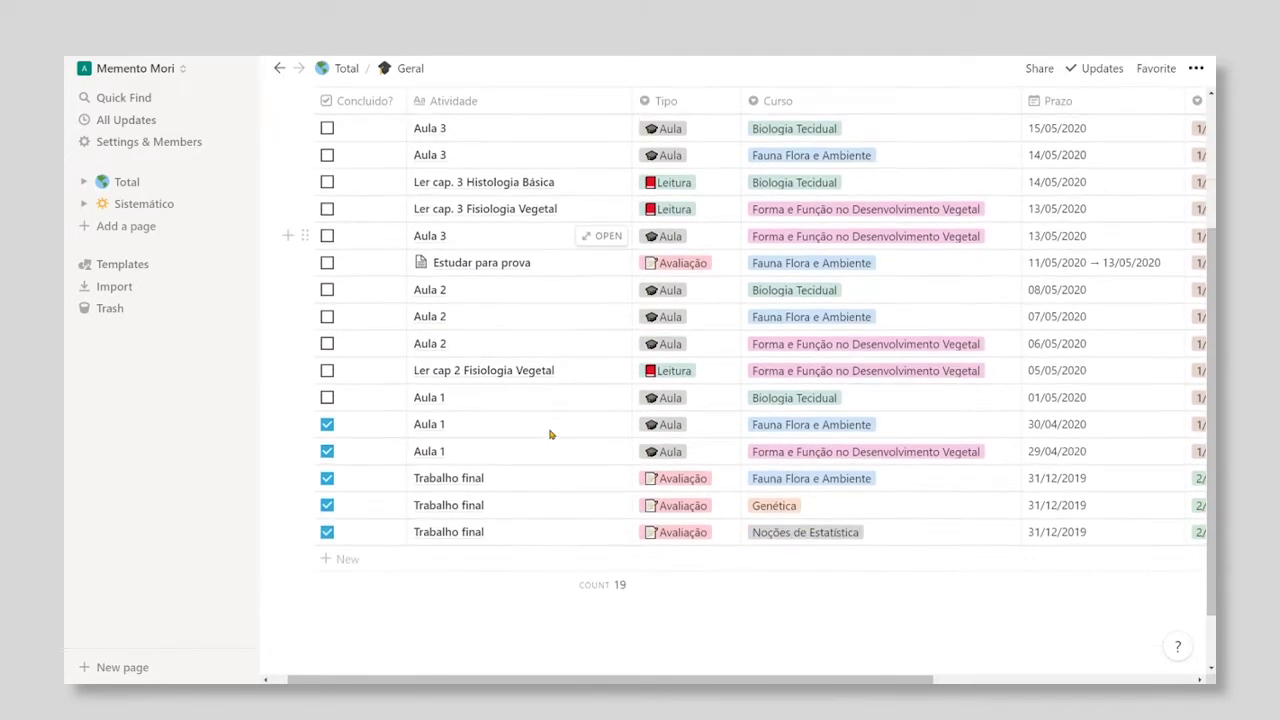
{"action": "scroll", "coordinate": [550, 432], "scroll_direction": "up", "scroll_amount": 3}
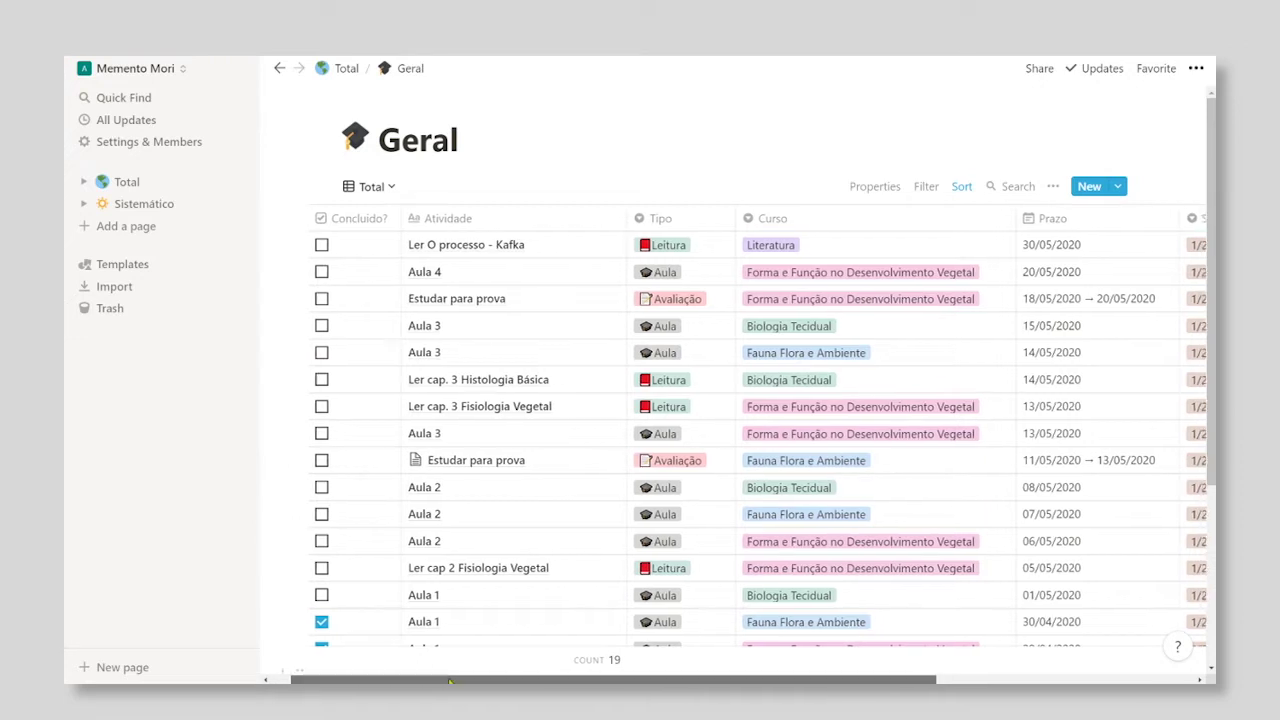
{"action": "scroll", "coordinate": [445, 680], "scroll_direction": "left", "scroll_amount": 2}
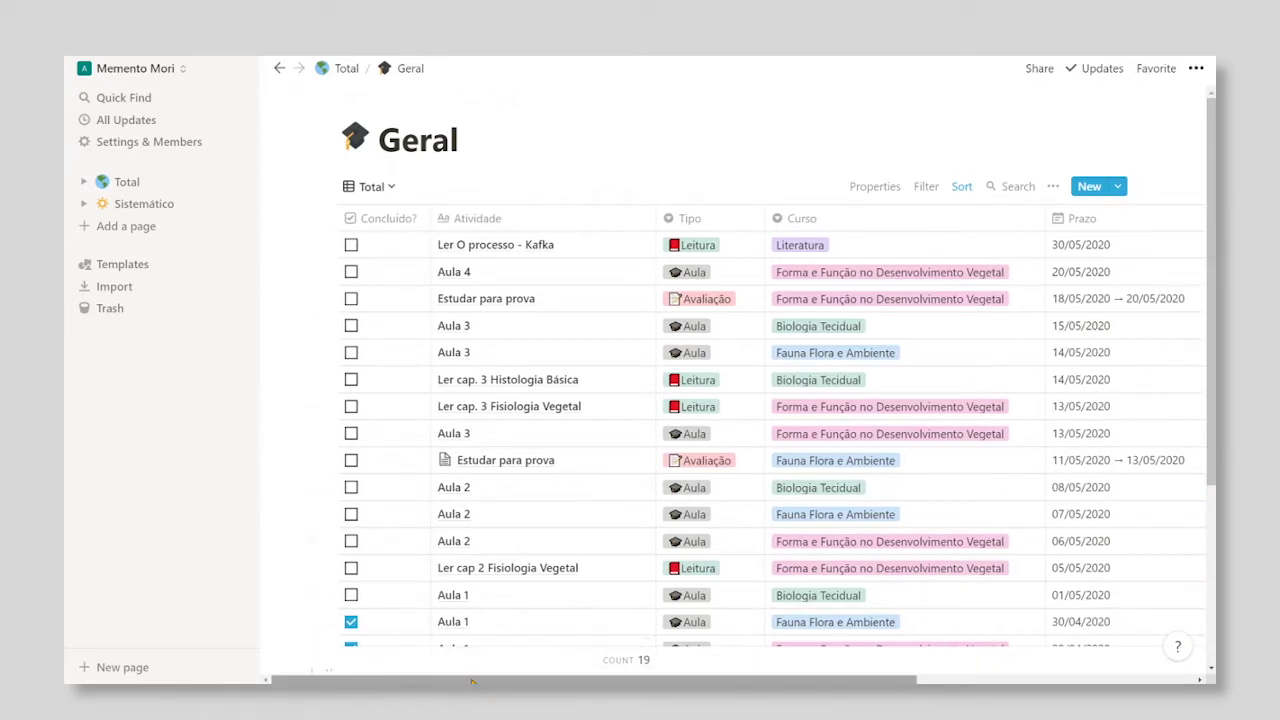
{"action": "left_click_drag", "start_coordinate": [474, 680], "coordinate": [561, 680]}
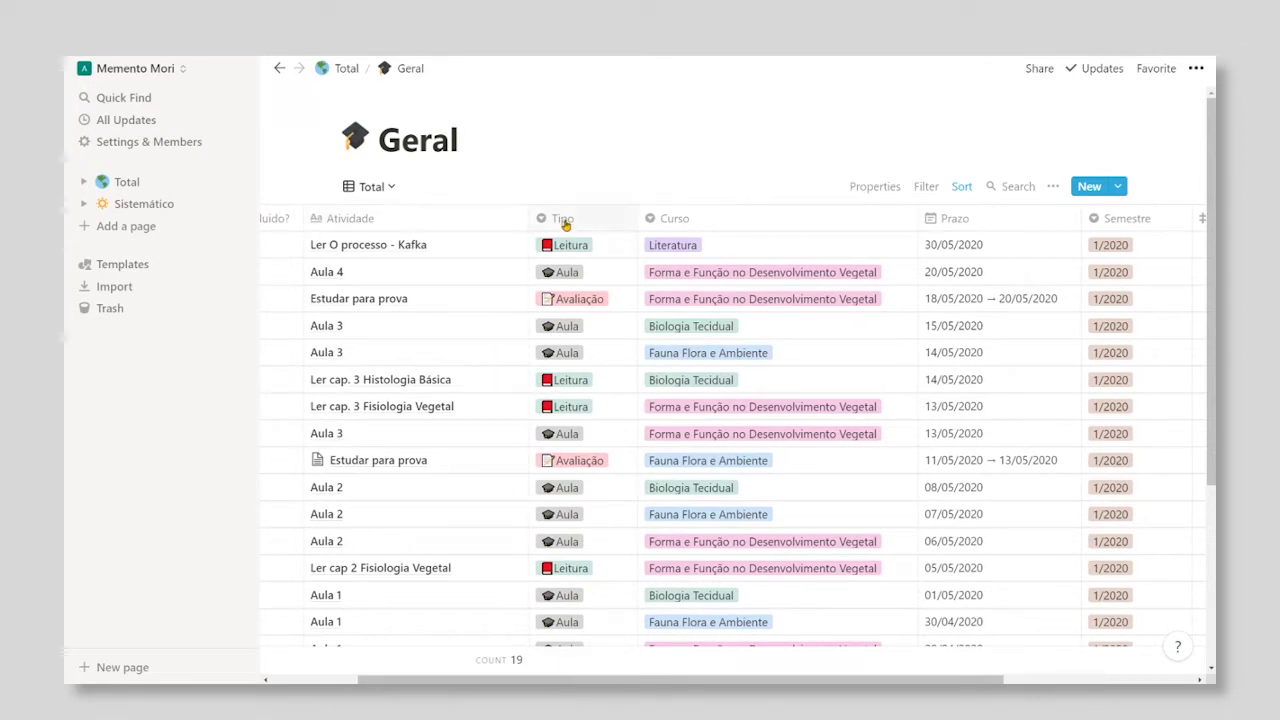
{"action": "left_click_drag", "start_coordinate": [730, 680], "coordinate": [913, 680]}
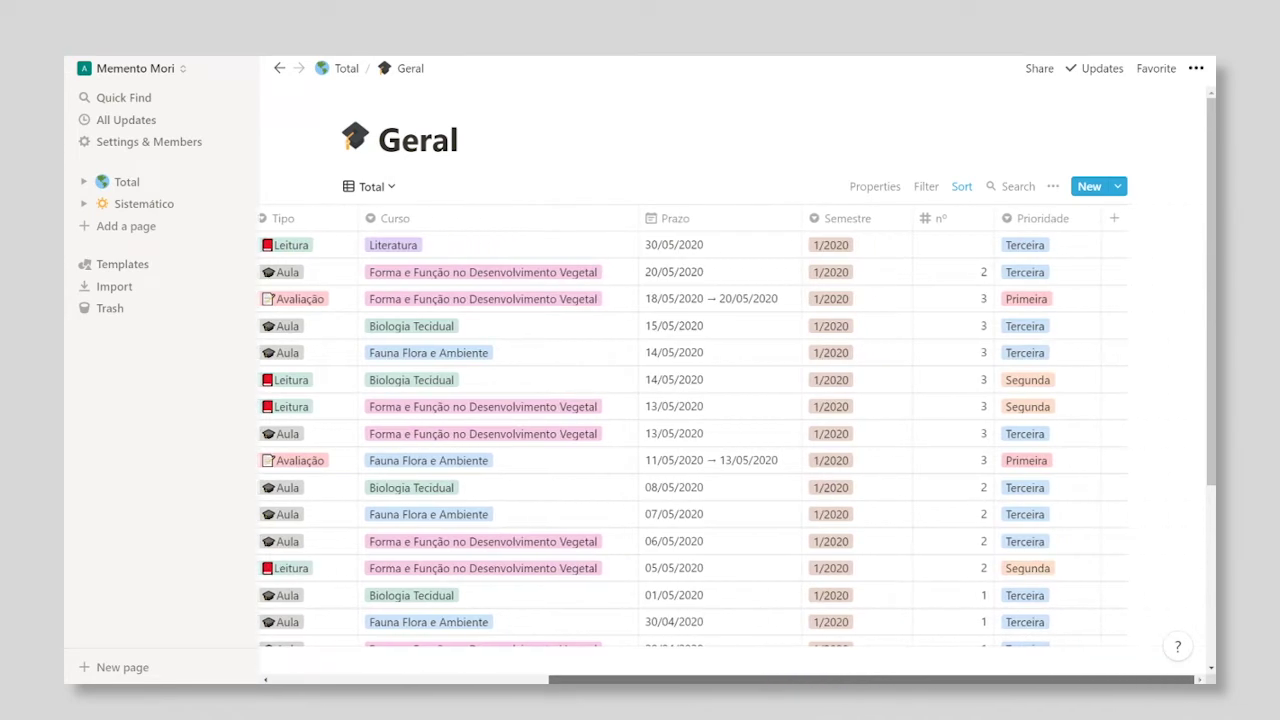
{"action": "scroll", "coordinate": [727, 448], "scroll_direction": "left", "scroll_amount": 1}
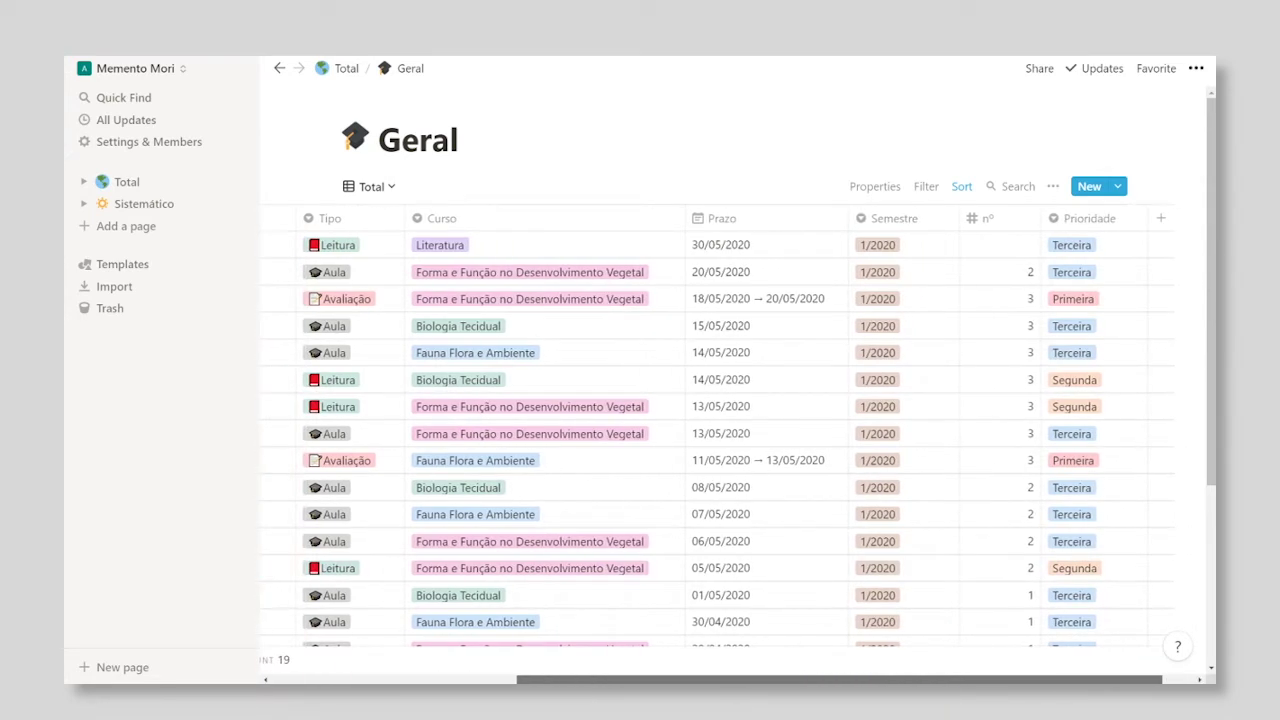
{"action": "left_click_drag", "start_coordinate": [879, 680], "coordinate": [671, 679]}
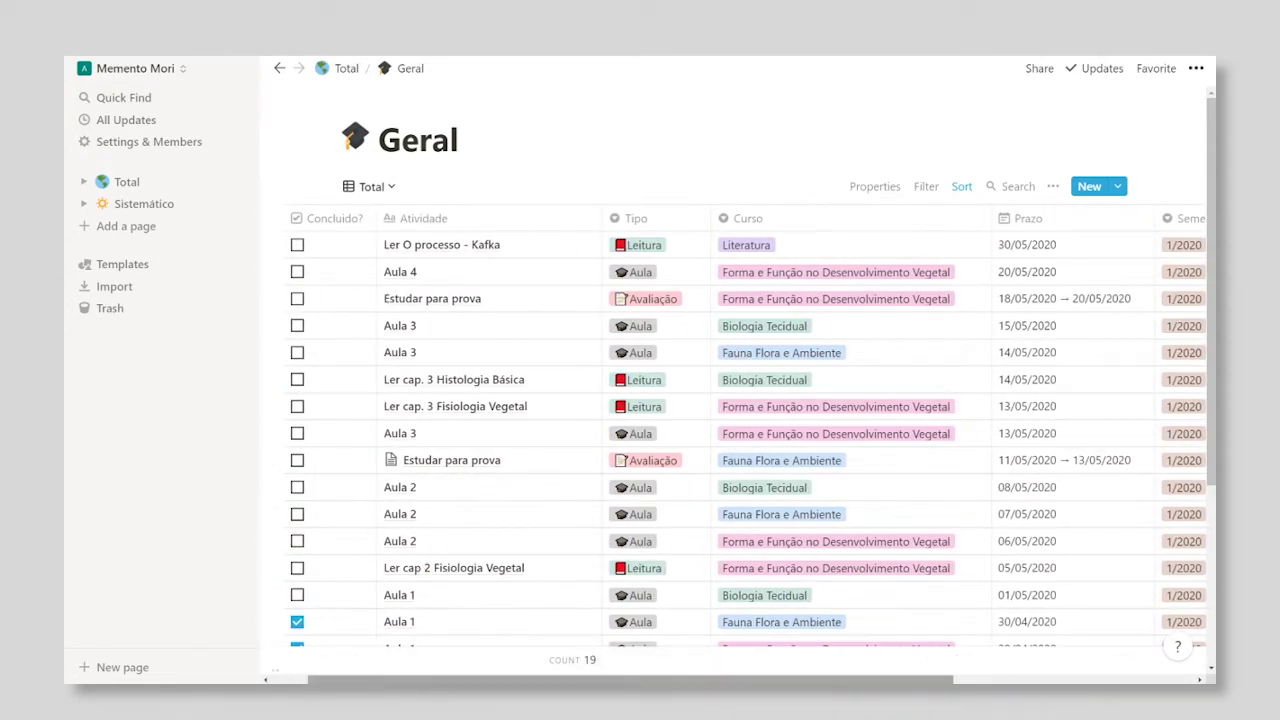
View the available Prioridade options for the Aula 4 entry dated 20/05/2020 in the table
{"action": "scroll", "coordinate": [786, 660], "scroll_direction": "right", "scroll_amount": 10}
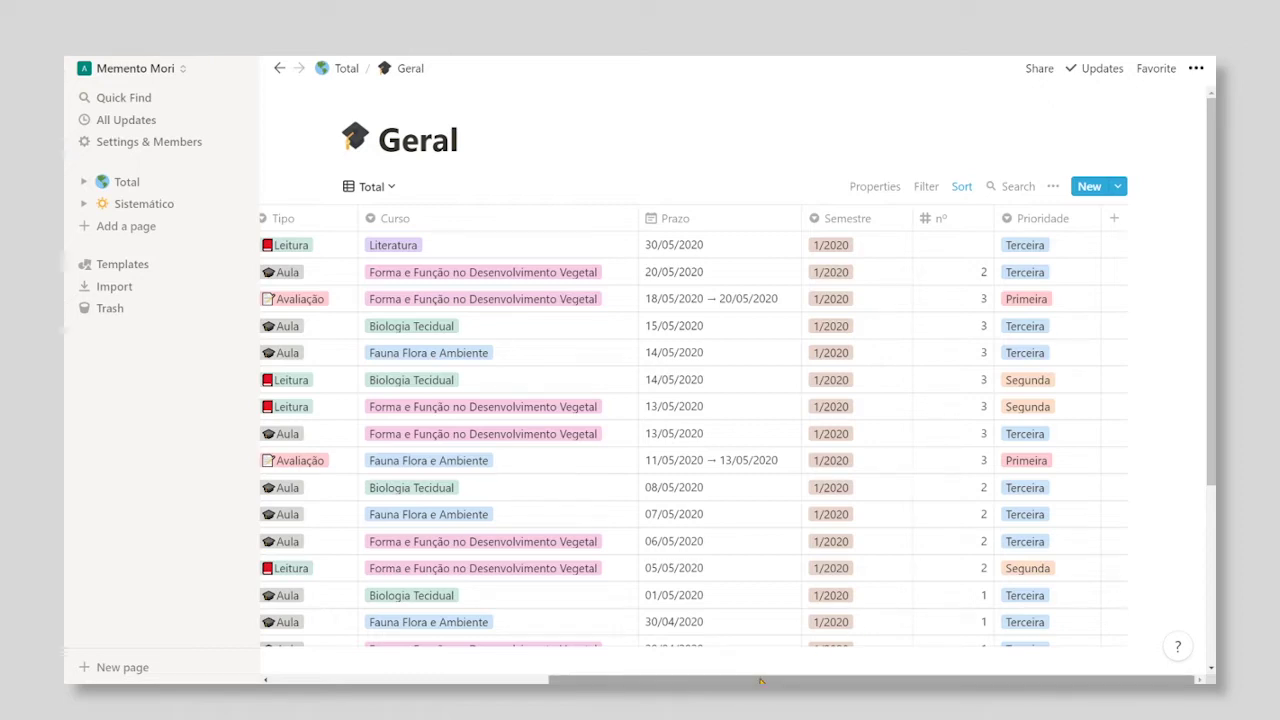
{"action": "left_click", "coordinate": [1079, 280]}
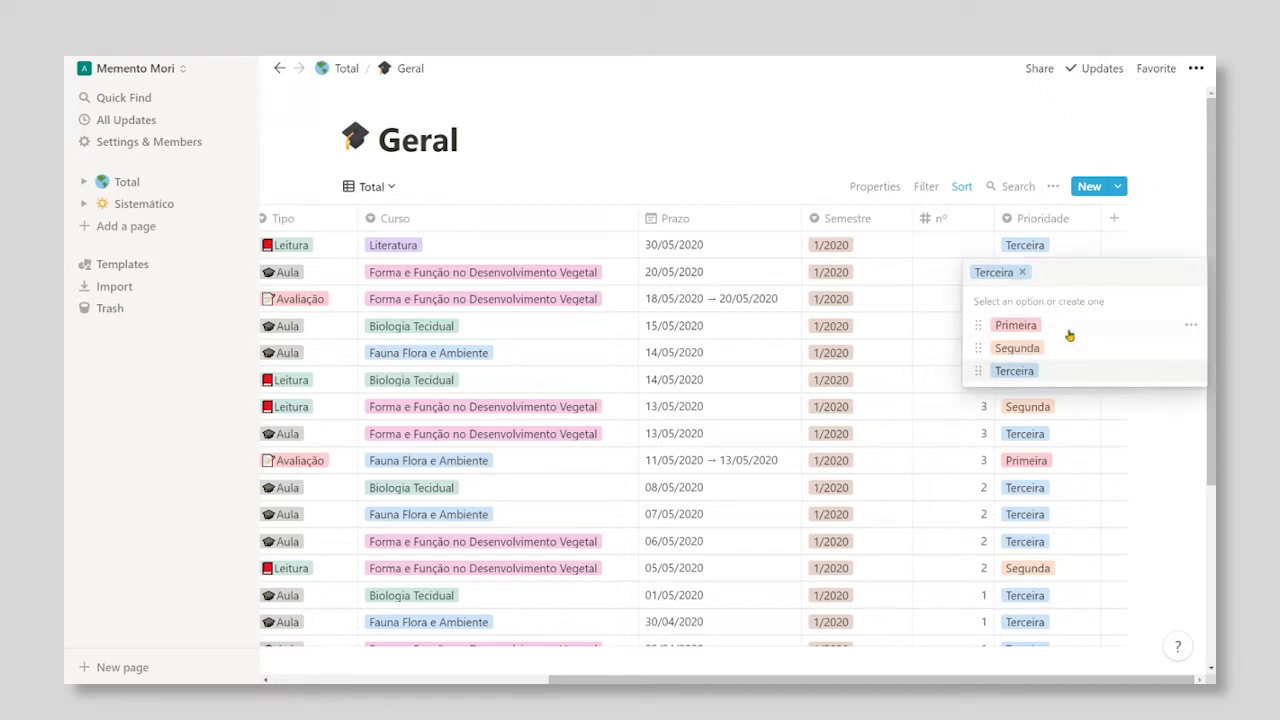
{"action": "left_click_drag", "start_coordinate": [920, 681], "coordinate": [692, 670]}
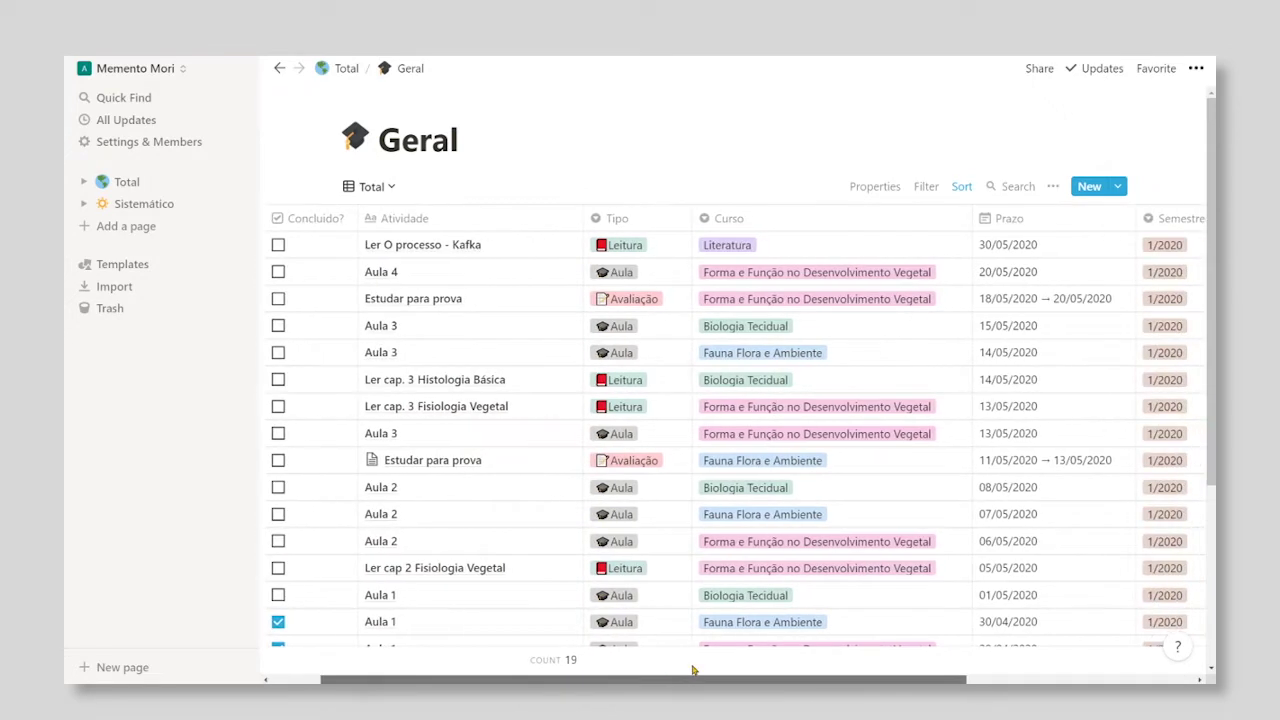
{"action": "scroll", "coordinate": [692, 665], "scroll_direction": "left", "scroll_amount": 2}
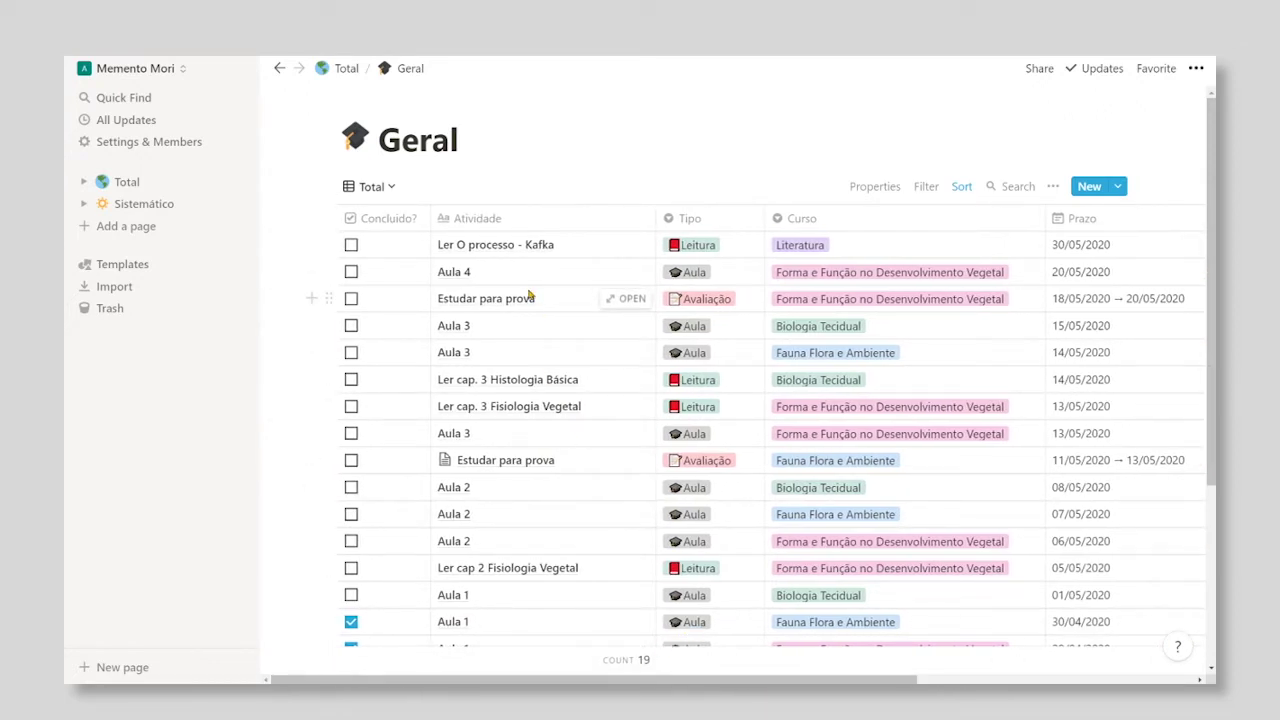
Switch the Geral database to the Total calendar view and look through the May 2020 activities
{"action": "left_click", "coordinate": [394, 186]}
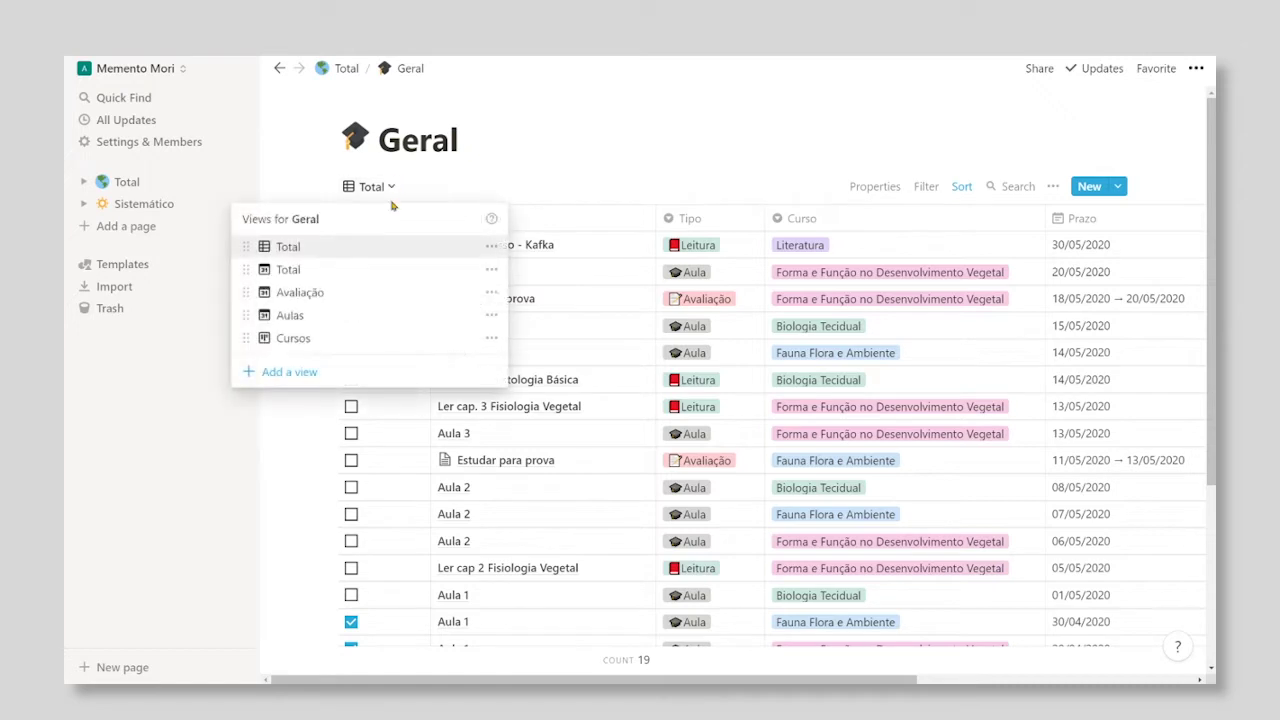
{"action": "left_click", "coordinate": [320, 272]}
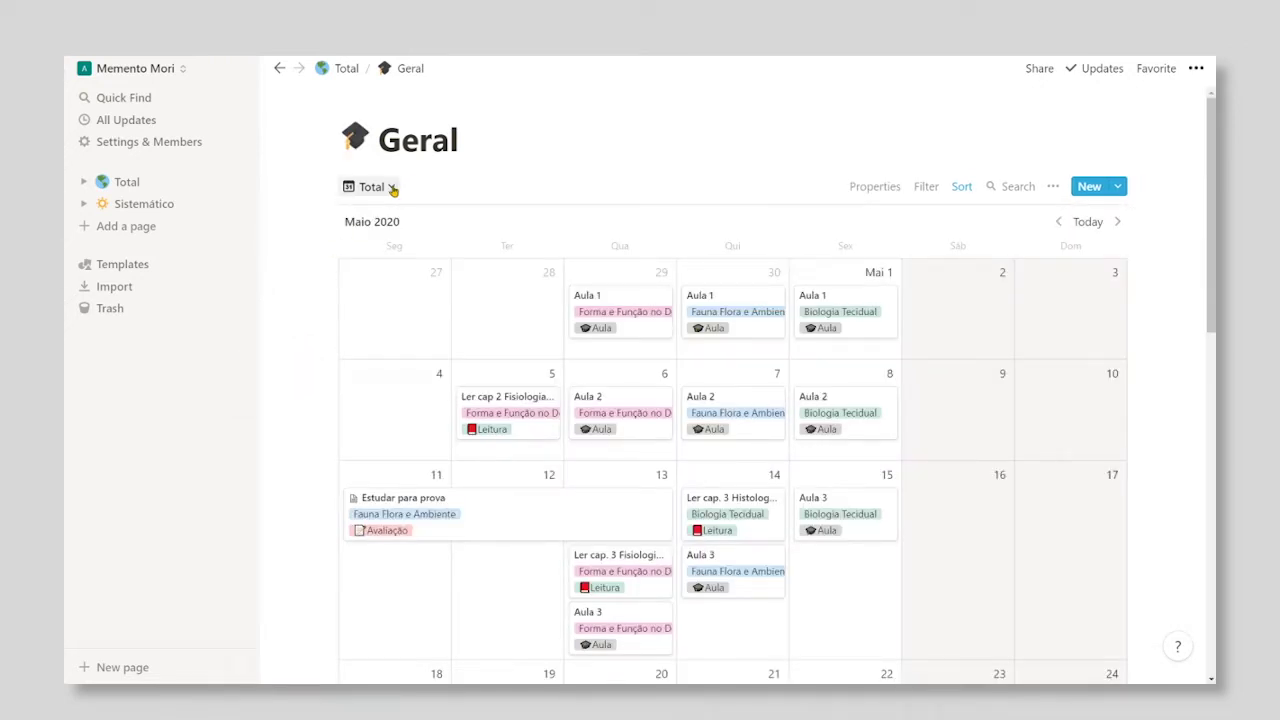
{"action": "scroll", "coordinate": [449, 229], "scroll_direction": "down", "scroll_amount": 1}
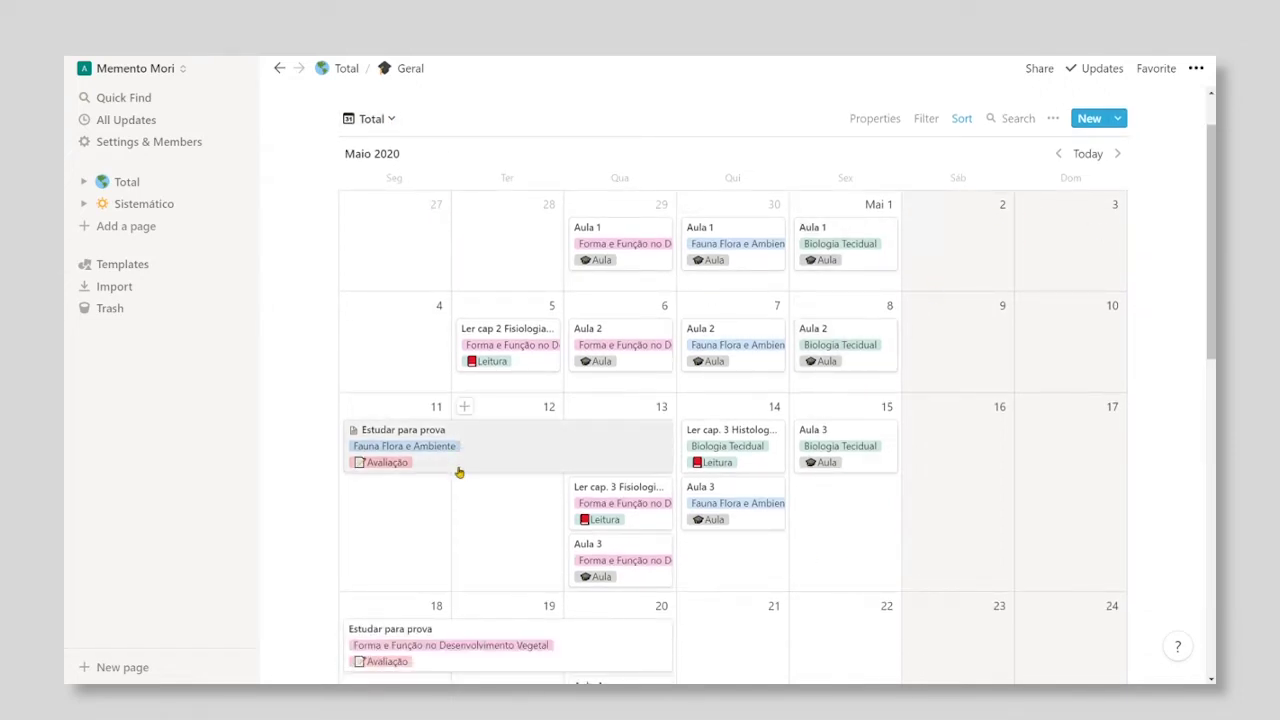
{"action": "scroll", "coordinate": [450, 295], "scroll_direction": "up", "scroll_amount": 1}
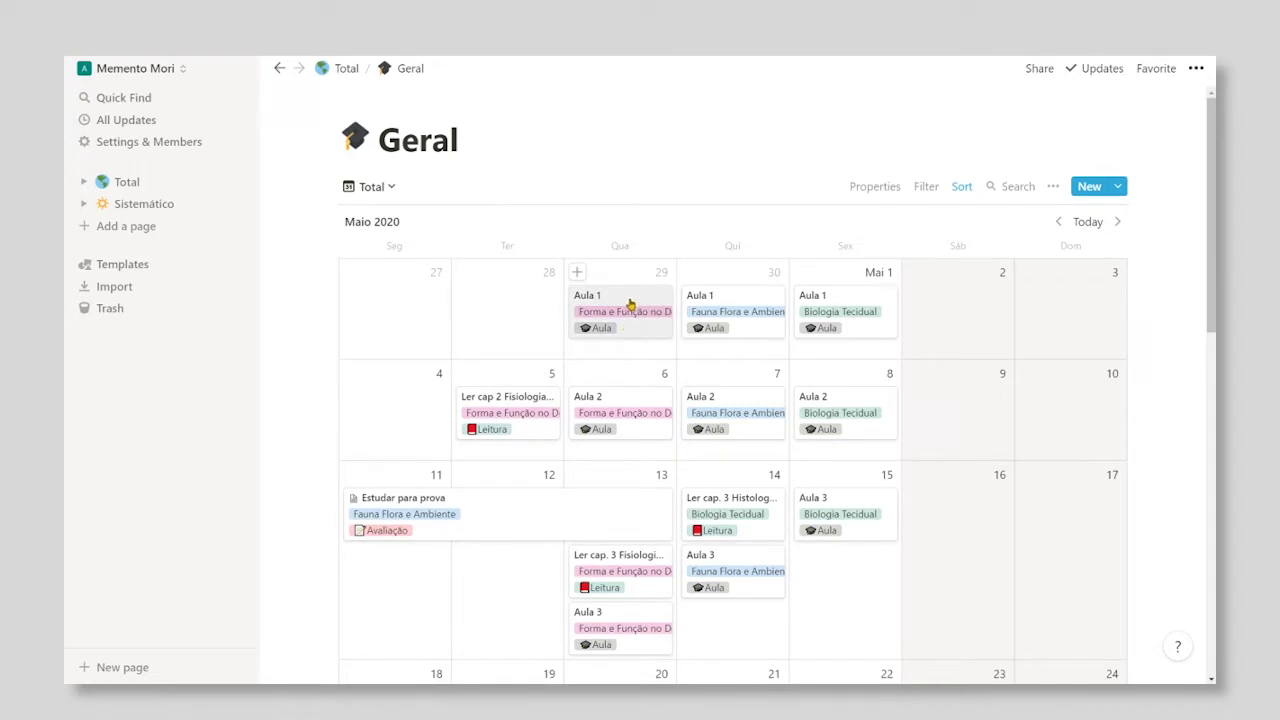
{"action": "scroll", "coordinate": [609, 417], "scroll_direction": "down", "scroll_amount": 1}
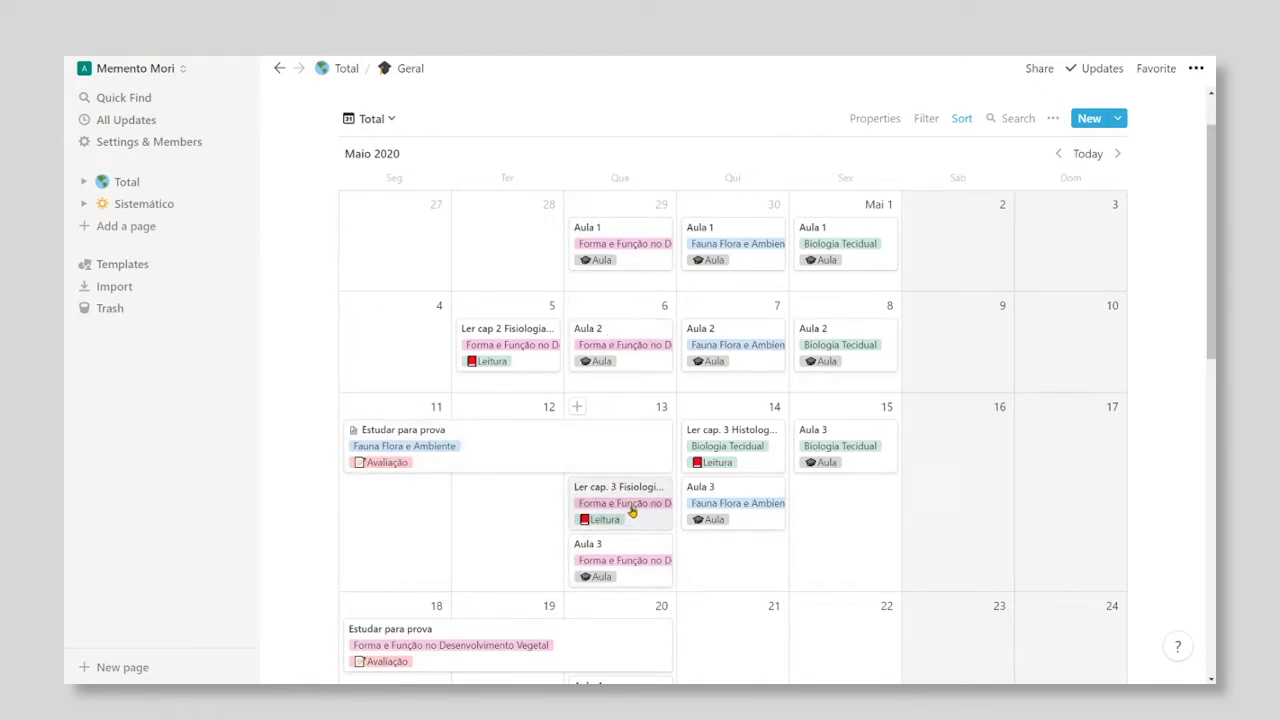
Reschedule the Ler cap. 3 Fisiologia Vegetal reading to 12 May on the calendar
{"action": "left_click_drag", "start_coordinate": [632, 511], "coordinate": [525, 505]}
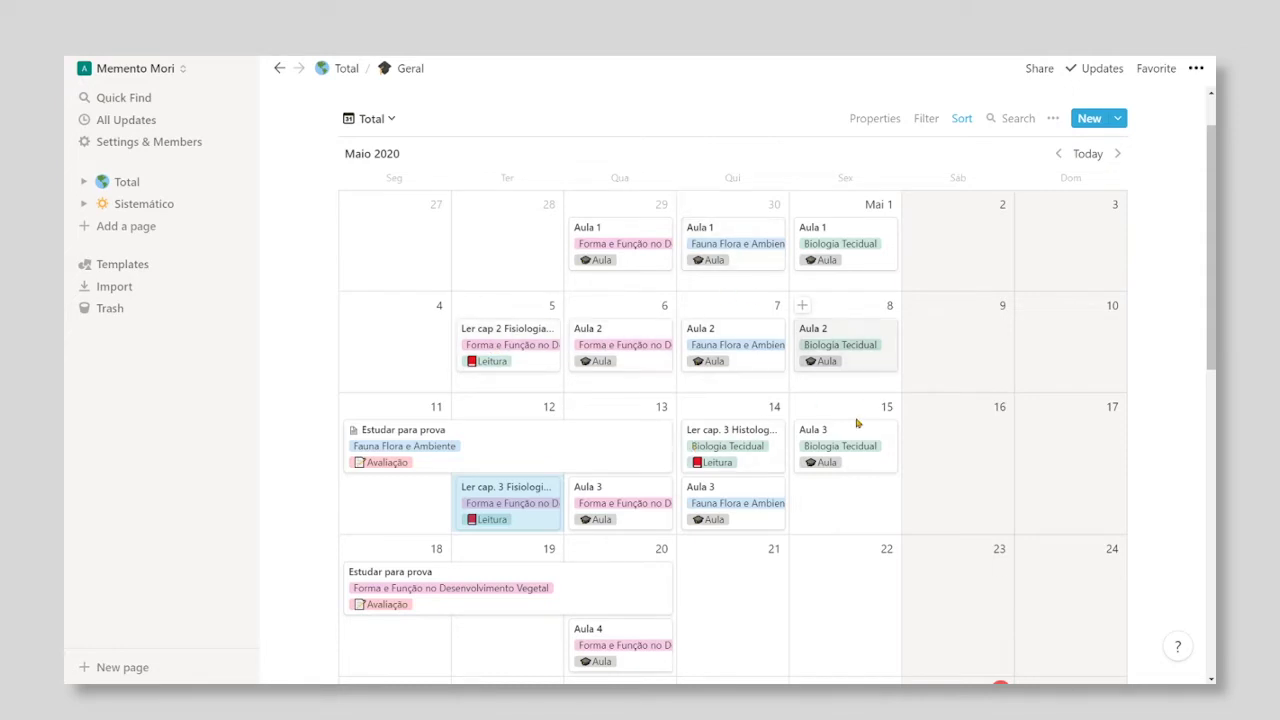
{"action": "left_click_drag", "start_coordinate": [858, 430], "coordinate": [886, 443]}
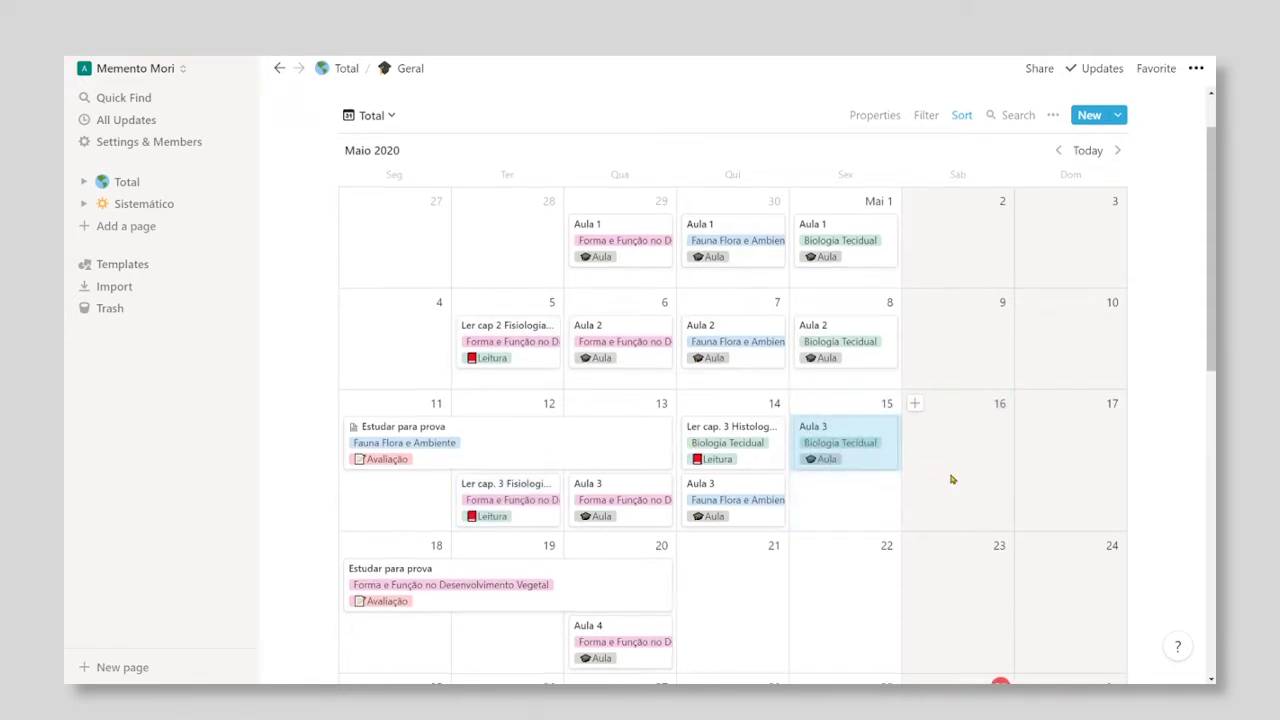
{"action": "scroll", "coordinate": [951, 477], "scroll_direction": "down", "scroll_amount": 3}
{"action": "scroll", "coordinate": [900, 466], "scroll_direction": "up", "scroll_amount": 3}
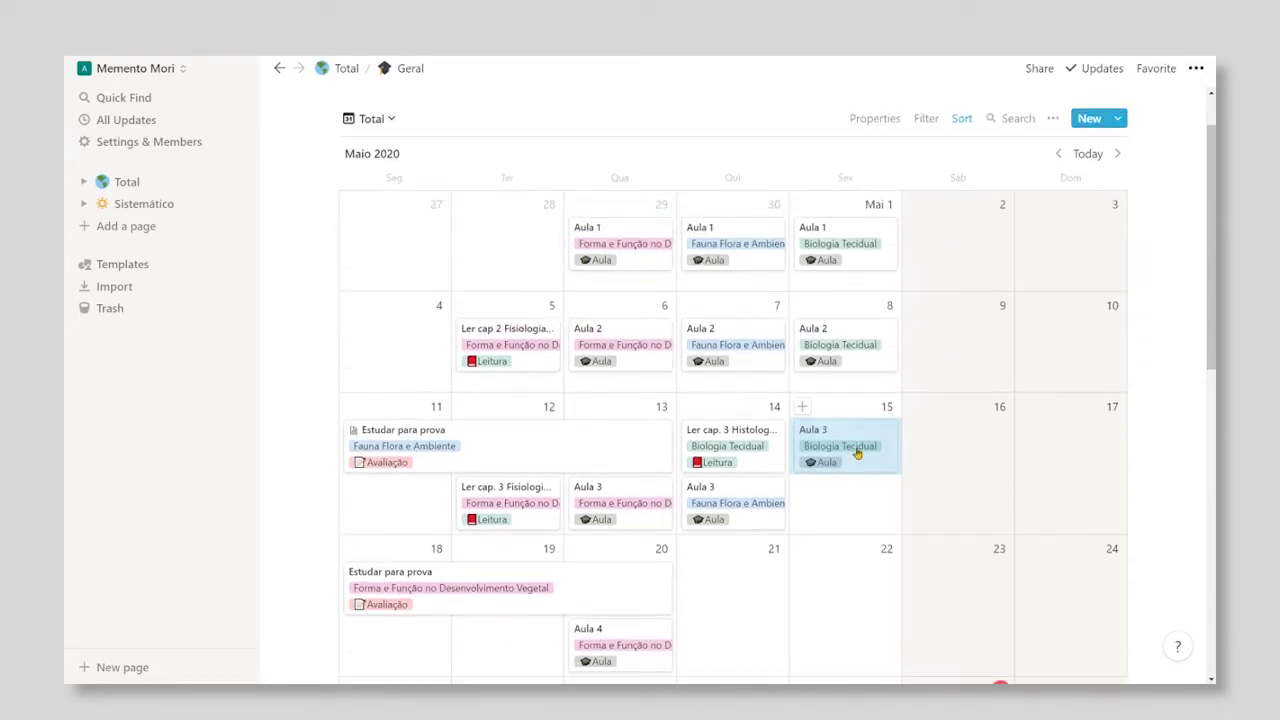
Switch to the Avaliação calendar view and look over the May 2020 assessments
{"action": "left_click", "coordinate": [387, 122]}
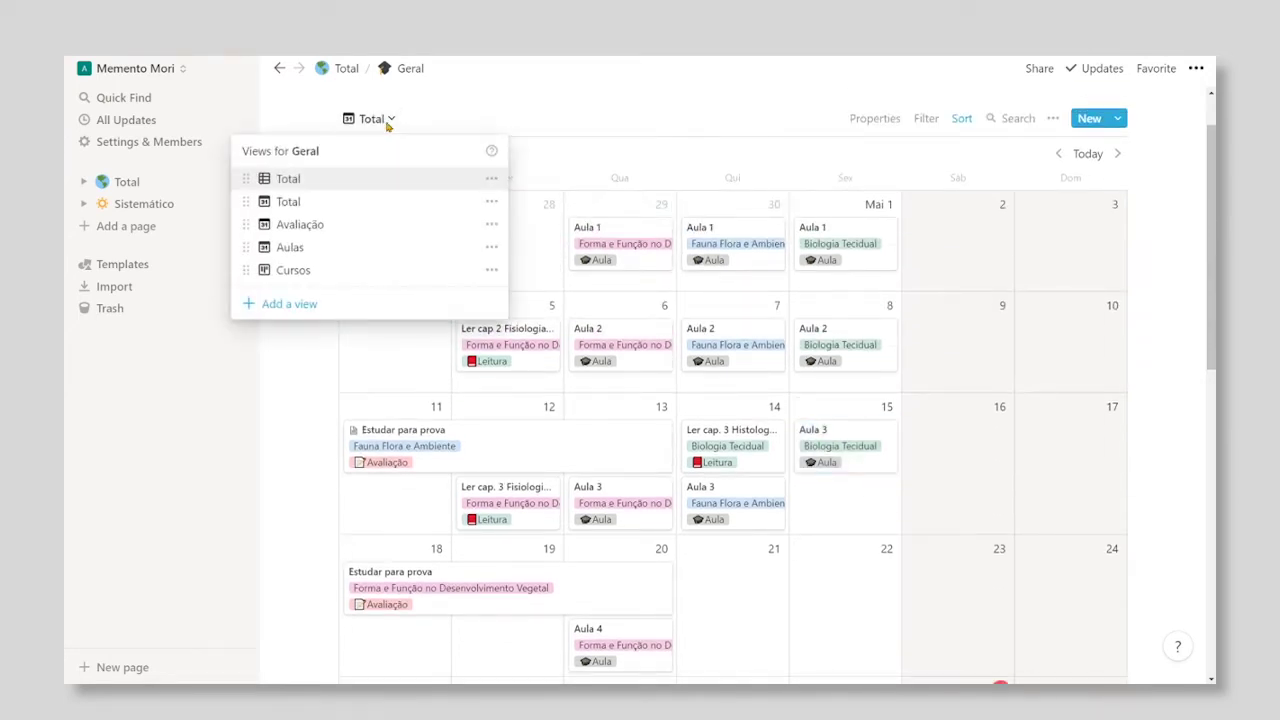
{"action": "left_click", "coordinate": [334, 229]}
{"action": "scroll", "coordinate": [426, 255], "scroll_direction": "down", "scroll_amount": 1}
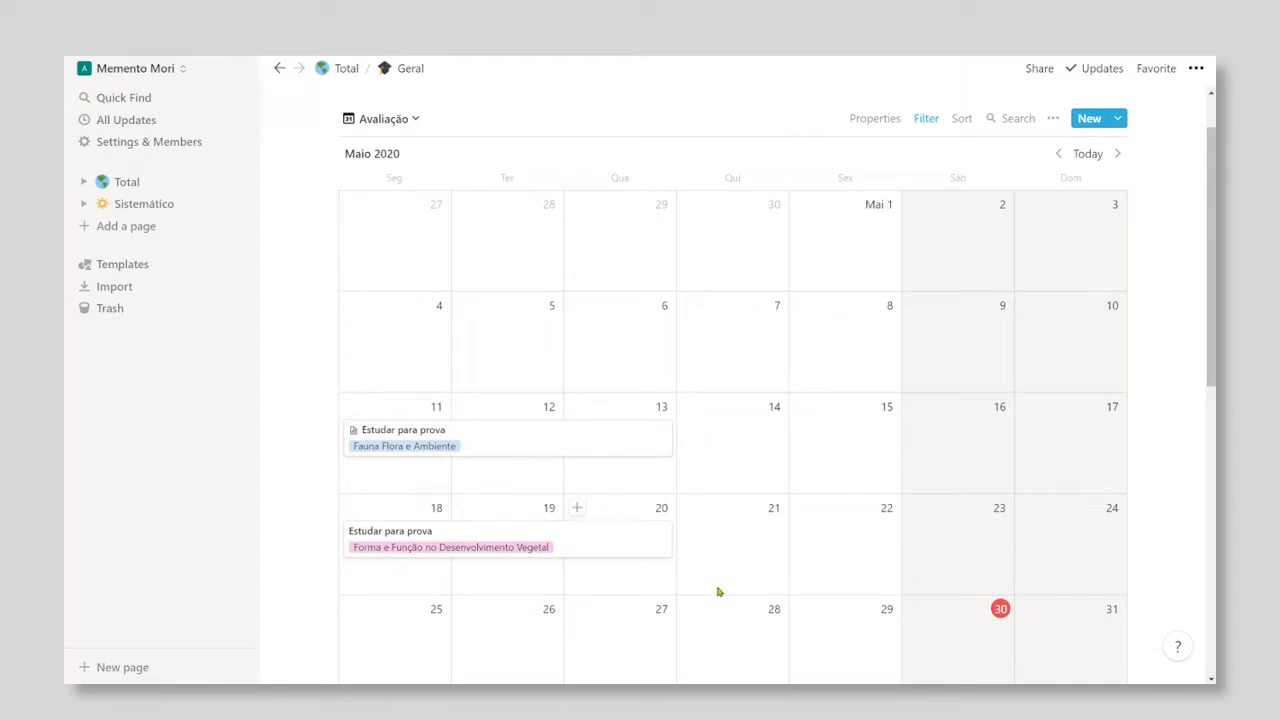
{"action": "scroll", "coordinate": [490, 207], "scroll_direction": "up", "scroll_amount": 1}
Switch to the Aulas calendar view and look over the May 2020 classes
{"action": "left_click", "coordinate": [420, 185]}
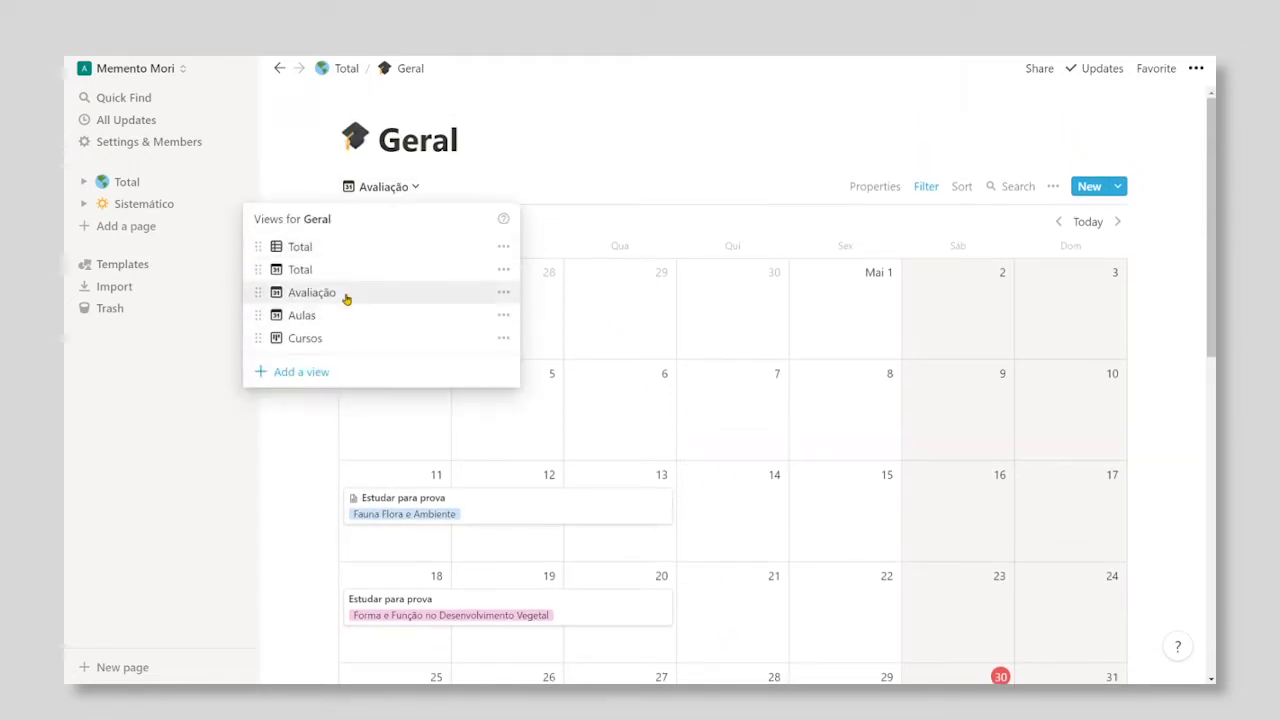
{"action": "left_click", "coordinate": [334, 314]}
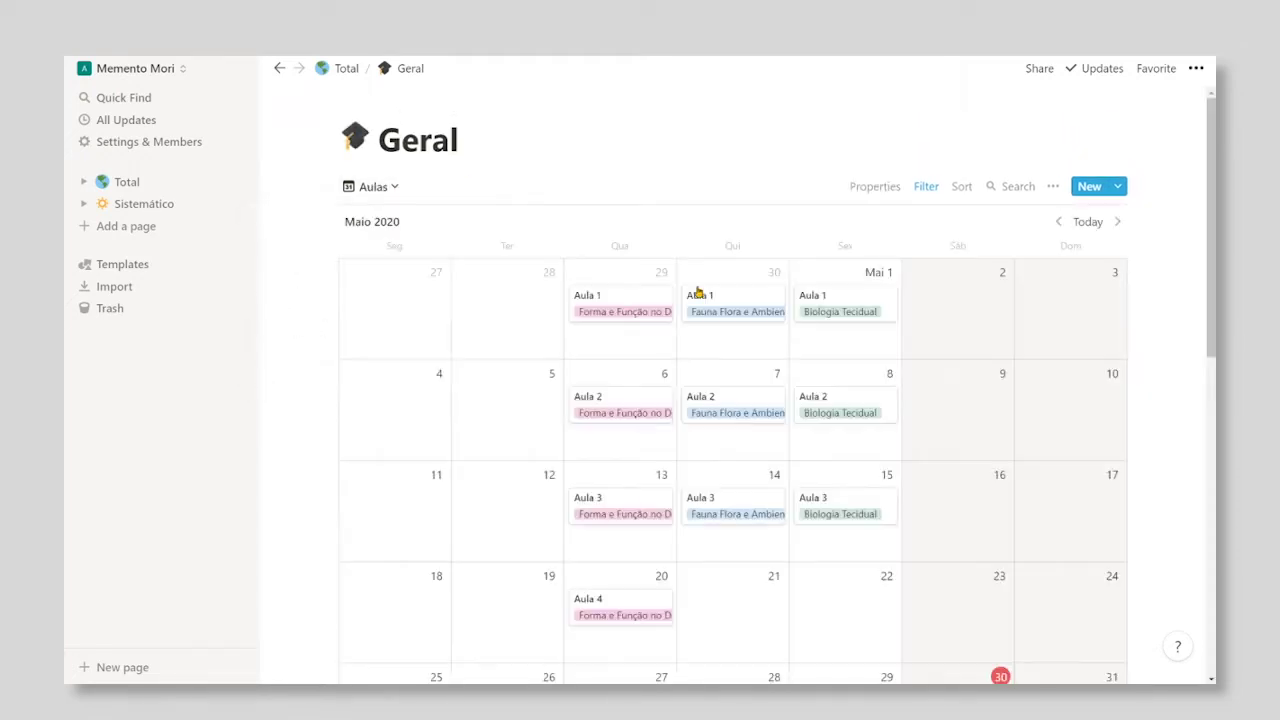
{"action": "scroll", "coordinate": [698, 291], "scroll_direction": "down", "scroll_amount": 1}
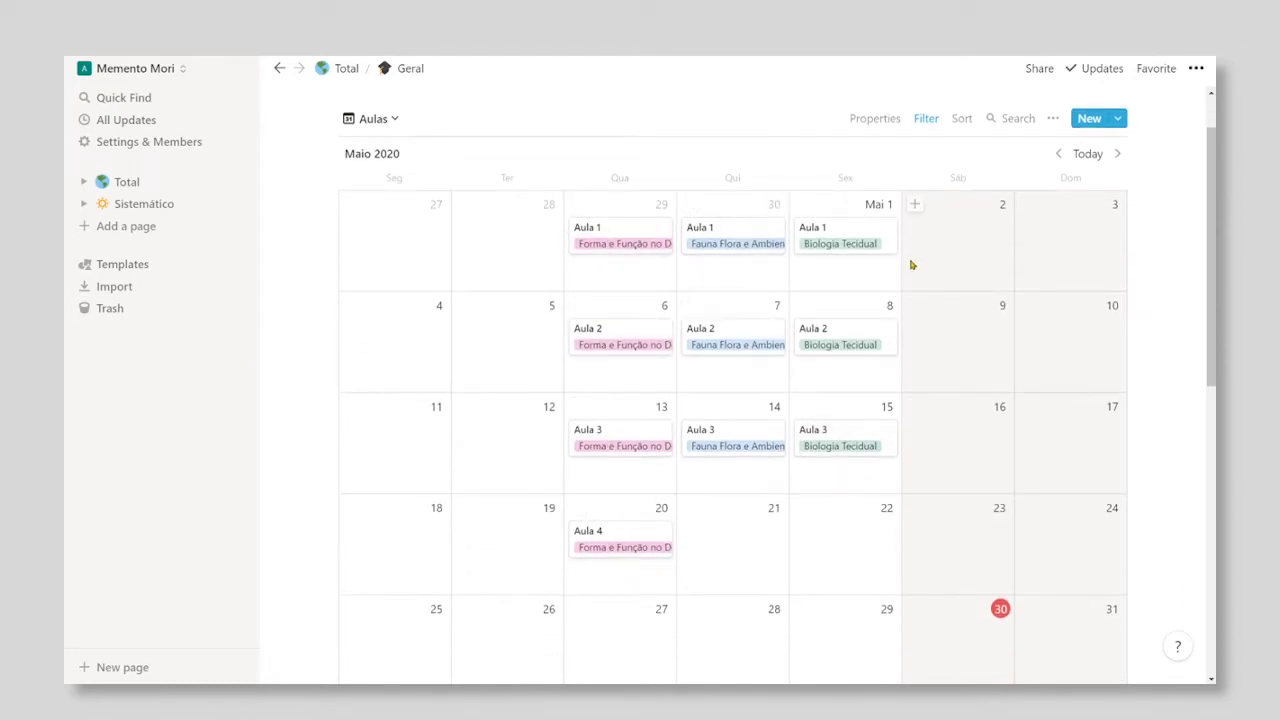
Switch to the Cursos board view and inspect the Trabalho final card's properties under Fauna Flora e Ambiente
{"action": "left_click", "coordinate": [393, 119]}
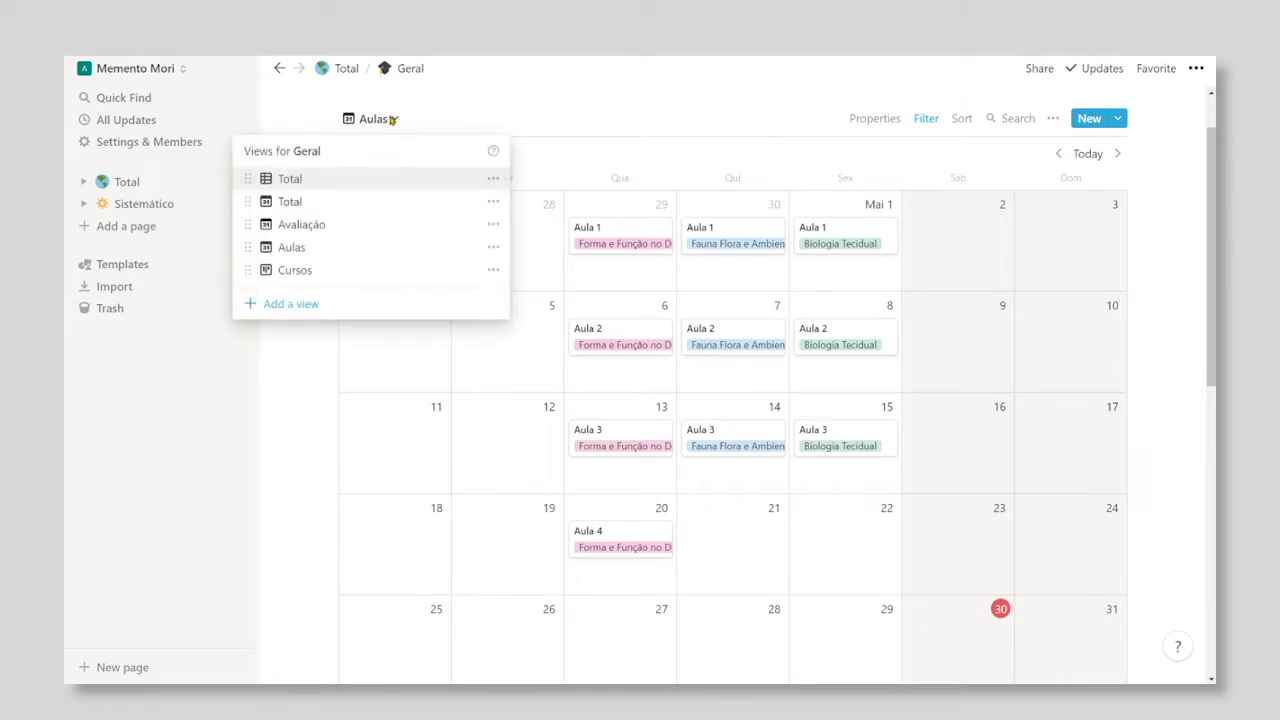
{"action": "left_click", "coordinate": [314, 269]}
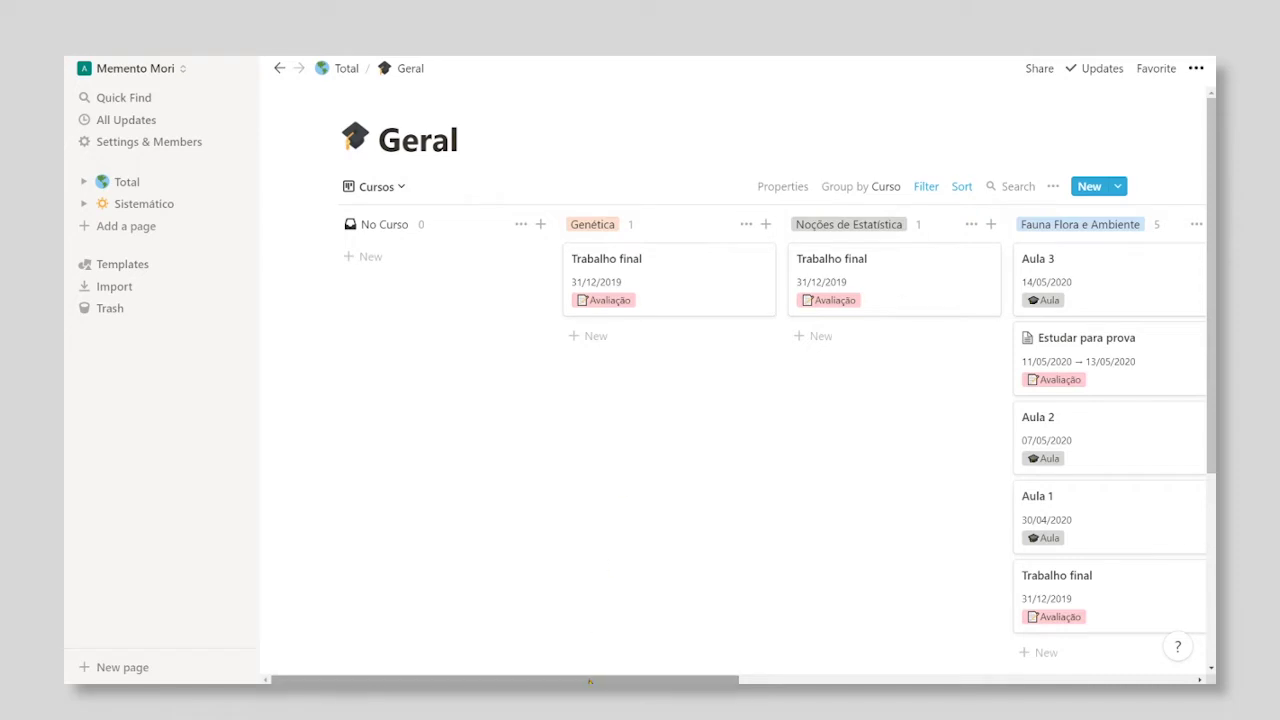
{"action": "left_click_drag", "start_coordinate": [589, 679], "coordinate": [790, 679]}
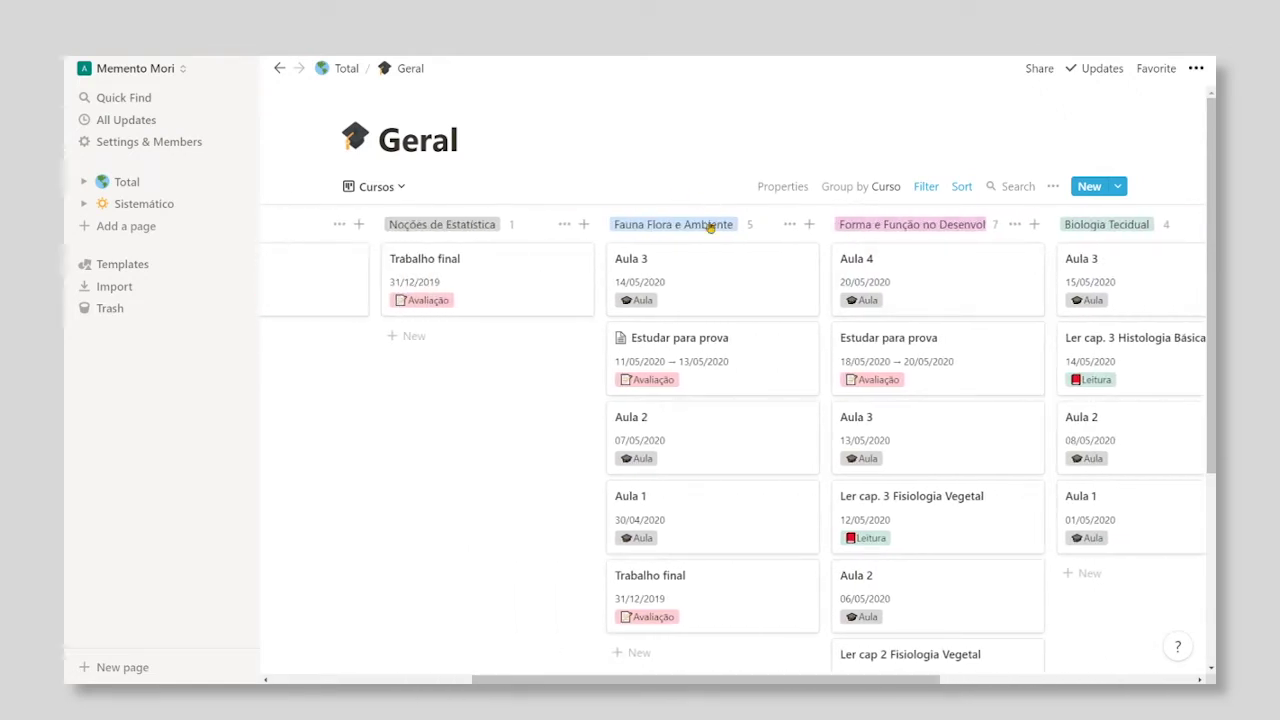
{"action": "scroll", "coordinate": [683, 240], "scroll_direction": "down", "scroll_amount": 3}
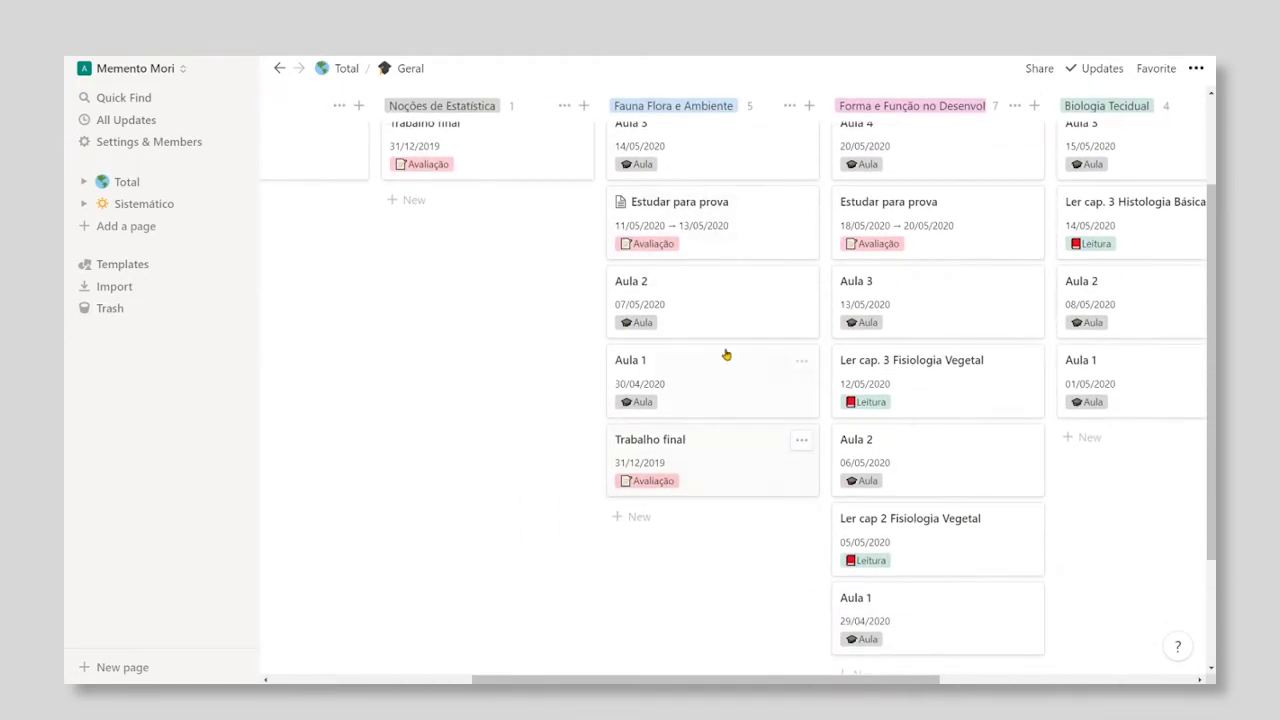
{"action": "scroll", "coordinate": [778, 350], "scroll_direction": "up", "scroll_amount": 3}
{"action": "left_click", "coordinate": [730, 595]}
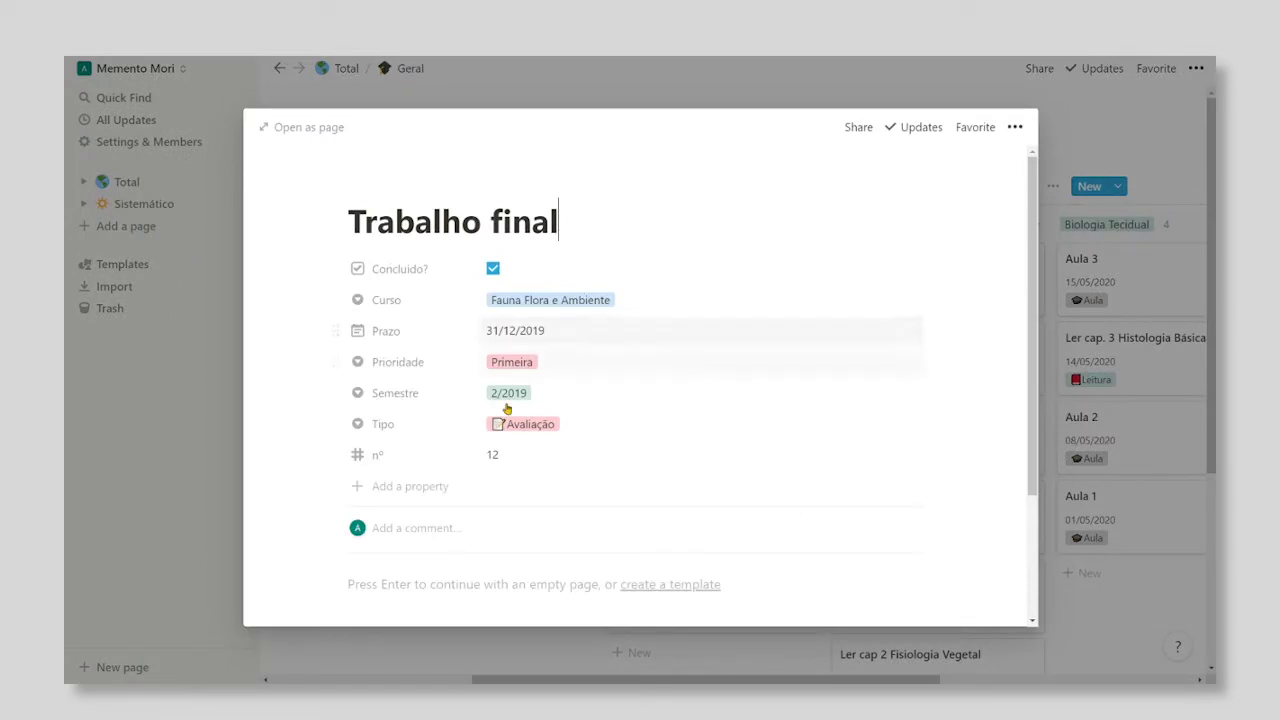
{"action": "key", "text": "Escape"}
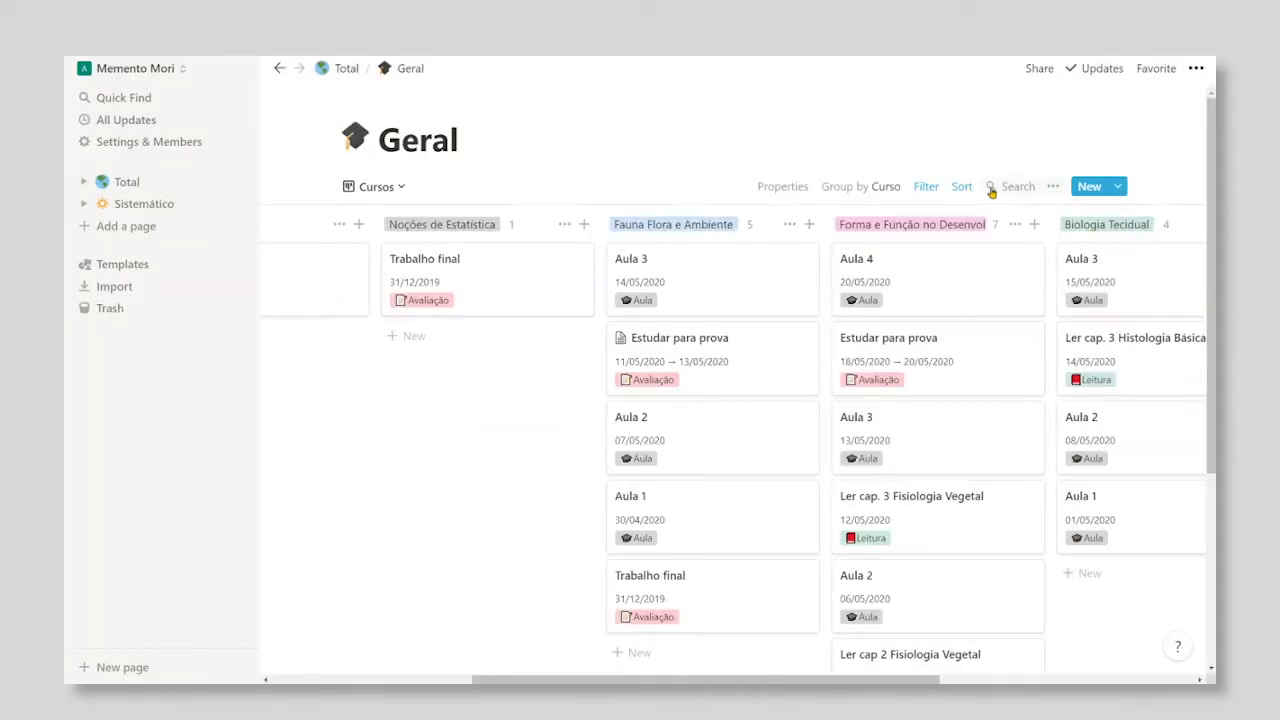
Filter the Cursos board to entries whose Concluido? property is unchecked
{"action": "left_click", "coordinate": [926, 186]}
{"action": "left_click", "coordinate": [850, 258]}
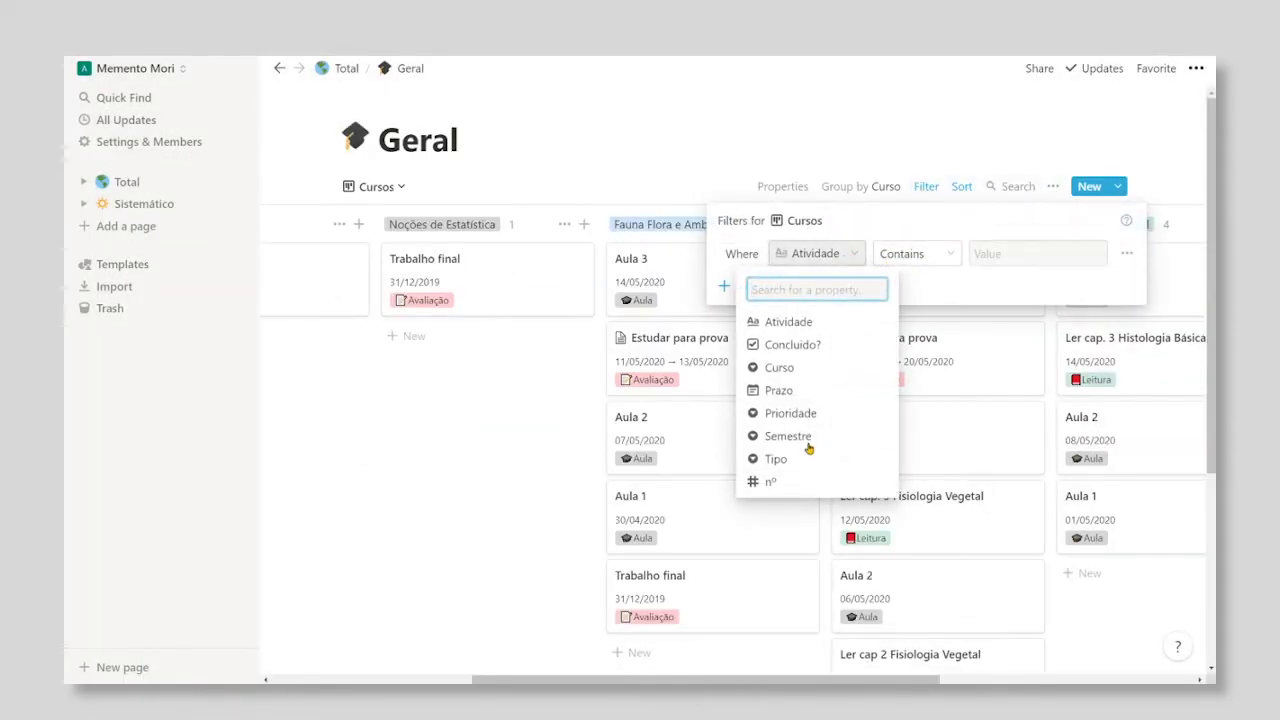
{"action": "left_click", "coordinate": [780, 346]}
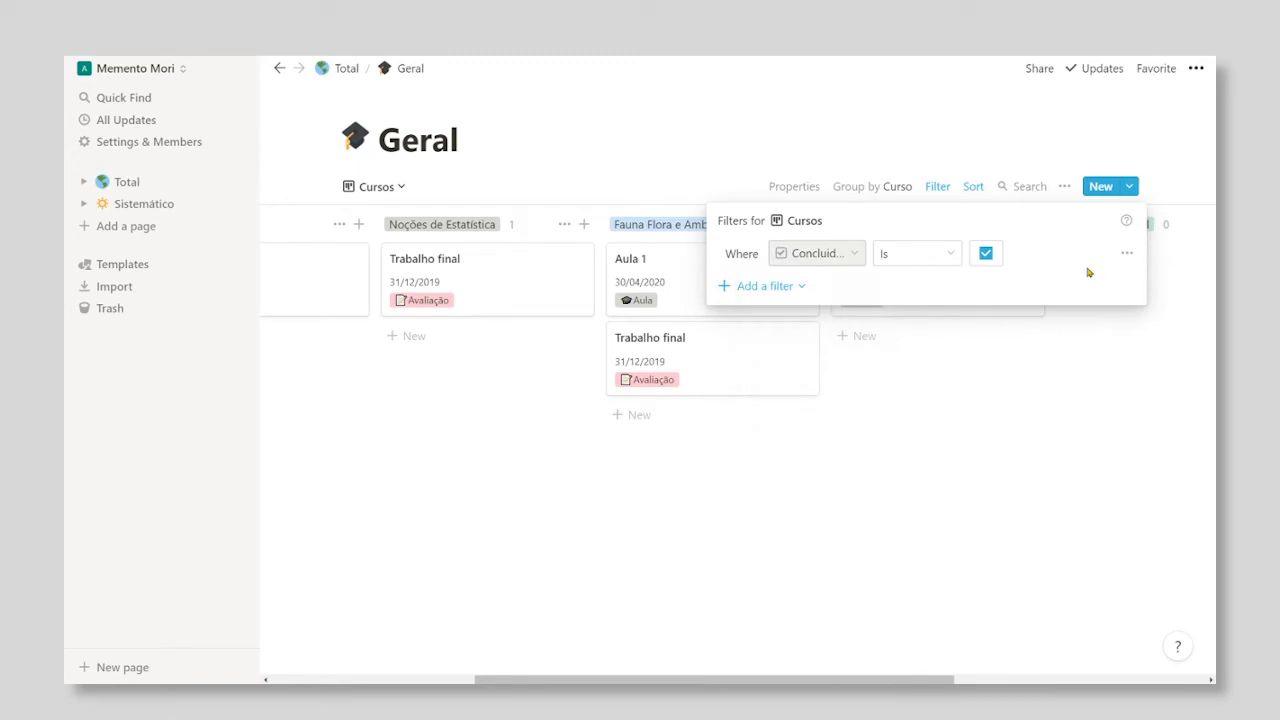
{"action": "left_click", "coordinate": [986, 253]}
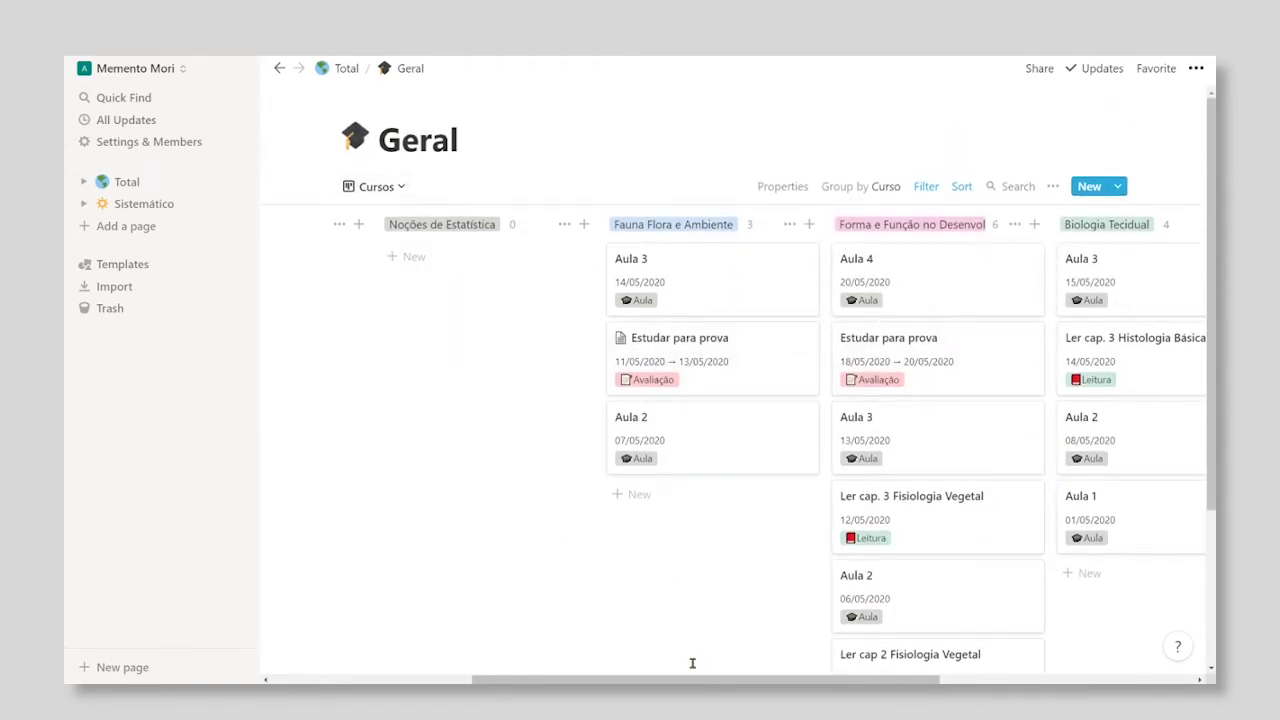
Go to the Total page and expand the Semana toggle to look over its linked Geral table
{"action": "left_click_drag", "start_coordinate": [693, 680], "coordinate": [557, 680]}
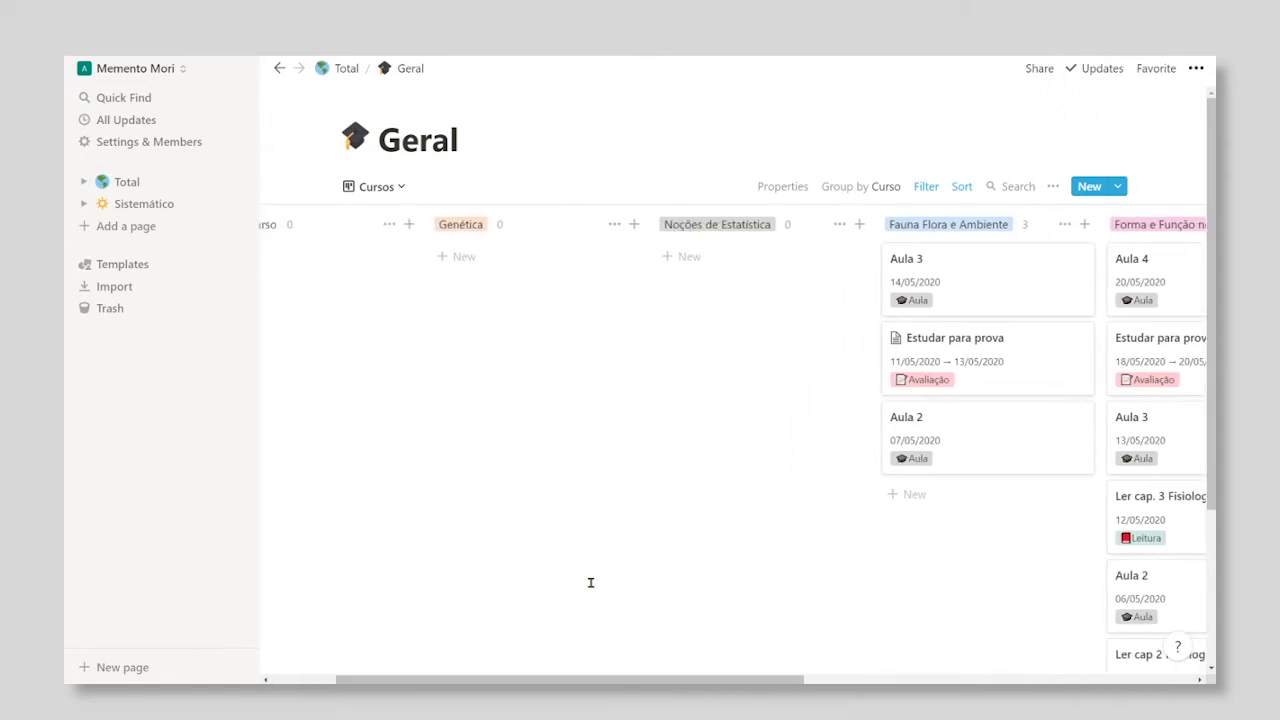
{"action": "left_click", "coordinate": [338, 66]}
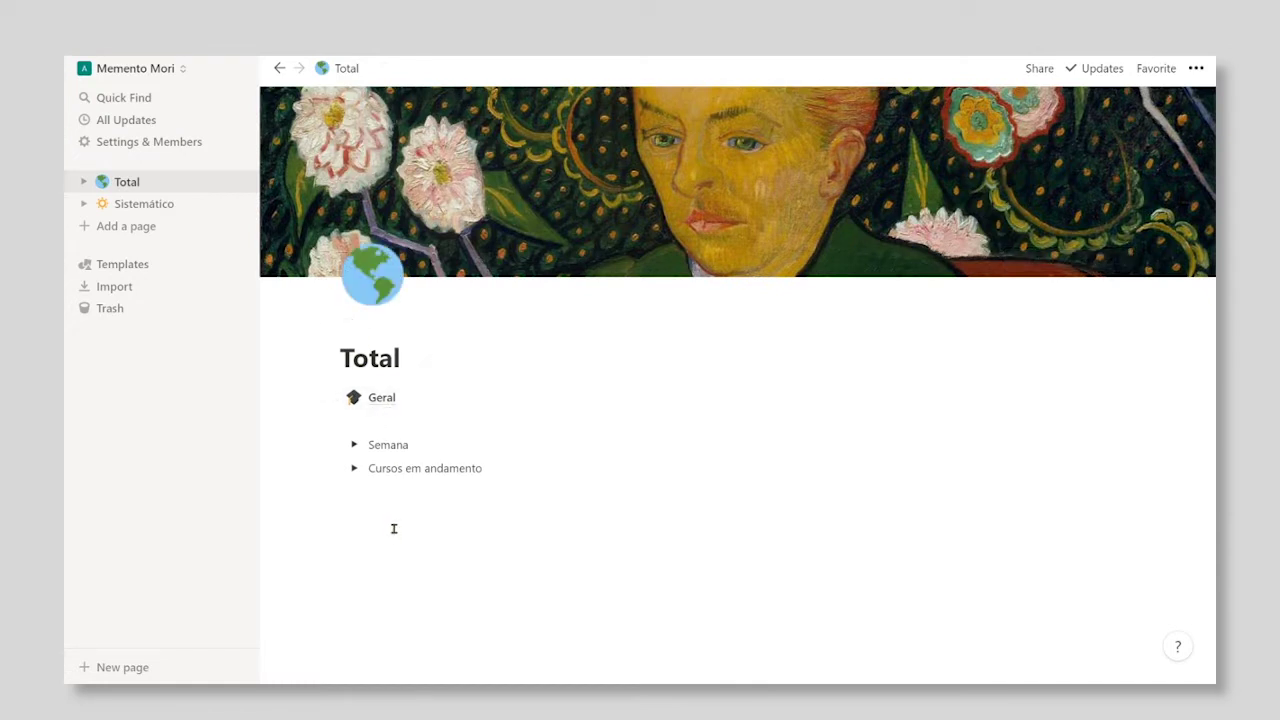
{"action": "left_click", "coordinate": [352, 446]}
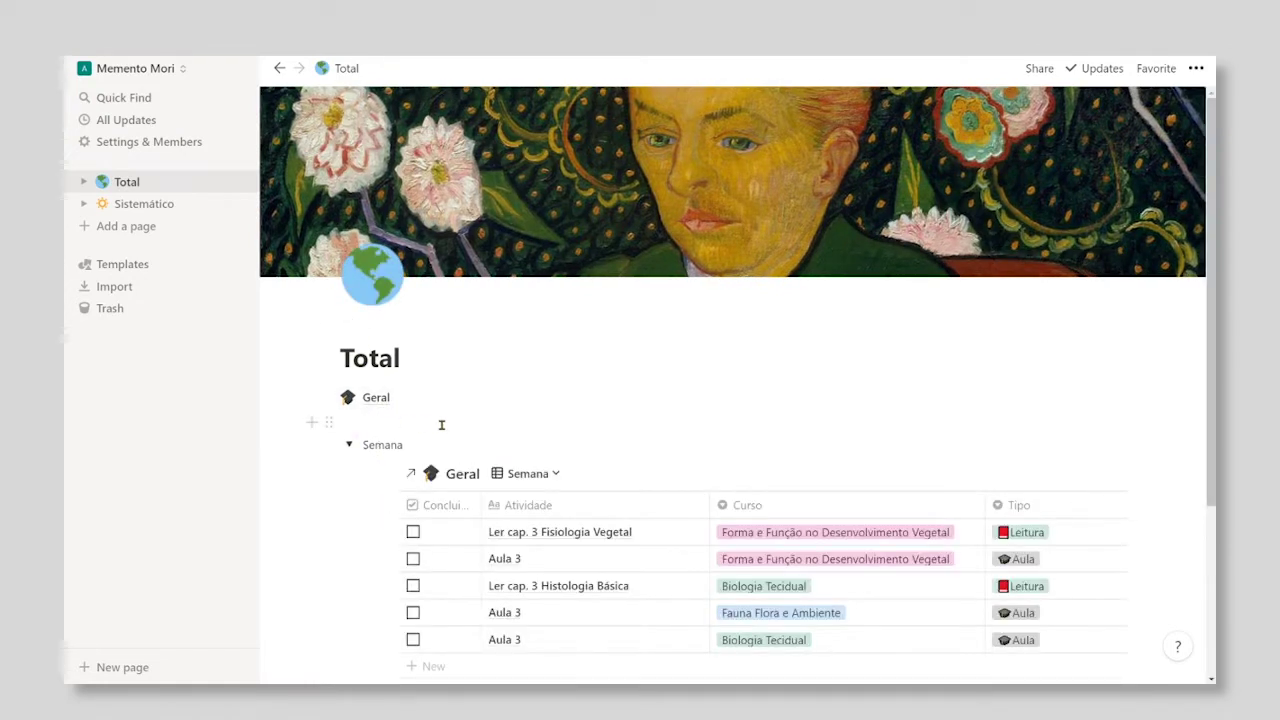
{"action": "scroll", "coordinate": [441, 425], "scroll_direction": "down", "scroll_amount": 1}
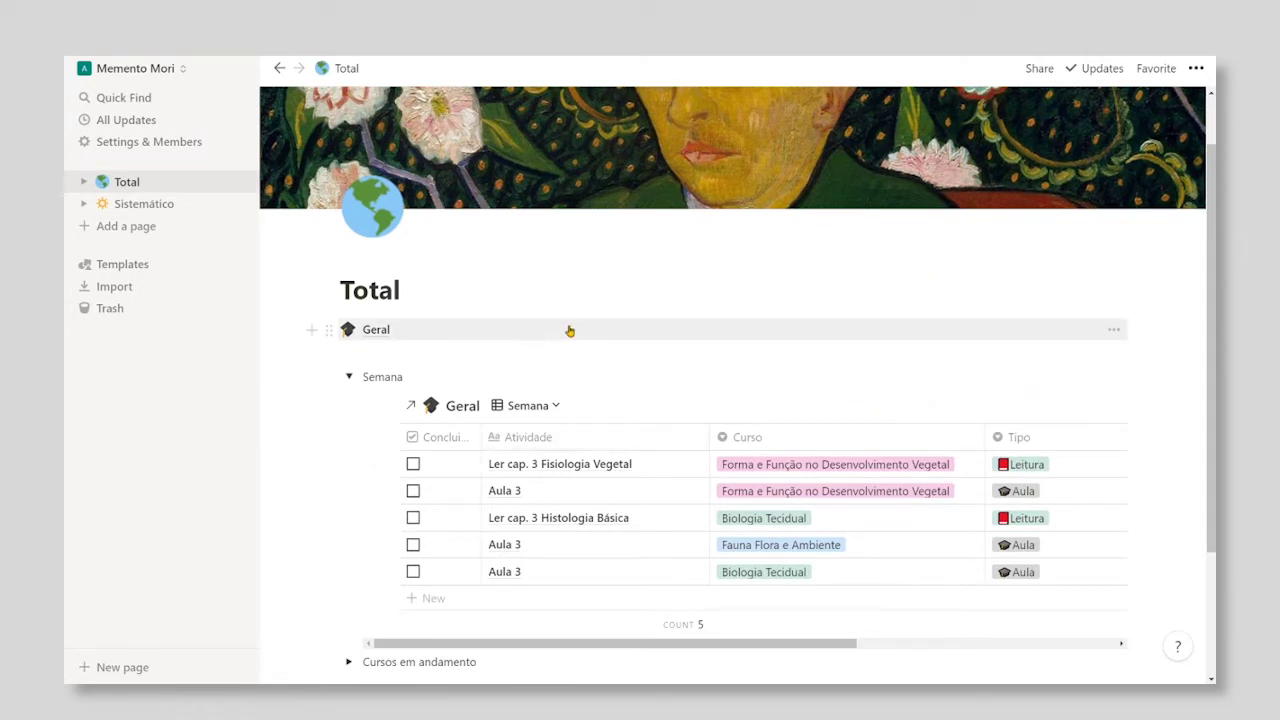
{"action": "scroll", "coordinate": [568, 330], "scroll_direction": "down", "scroll_amount": 1}
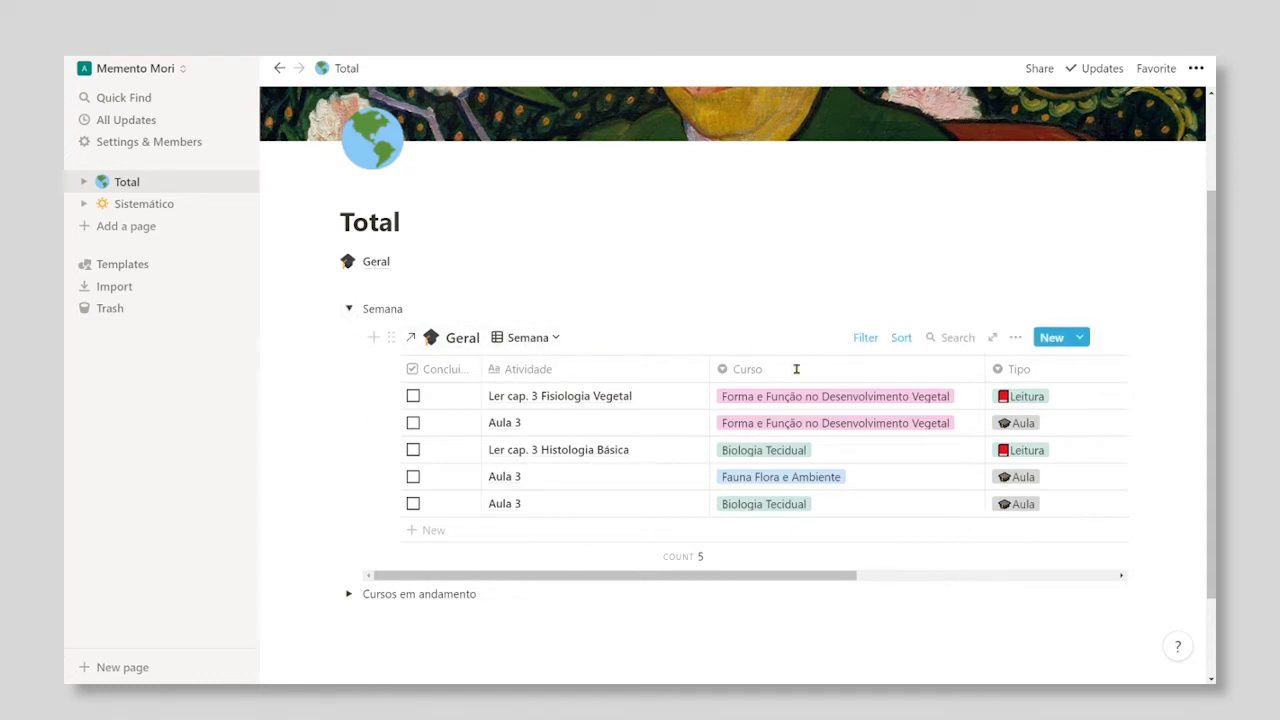
Review the existing views of Semana's linked Geral table and the view types that can be added, creating none
{"action": "left_click", "coordinate": [556, 342]}
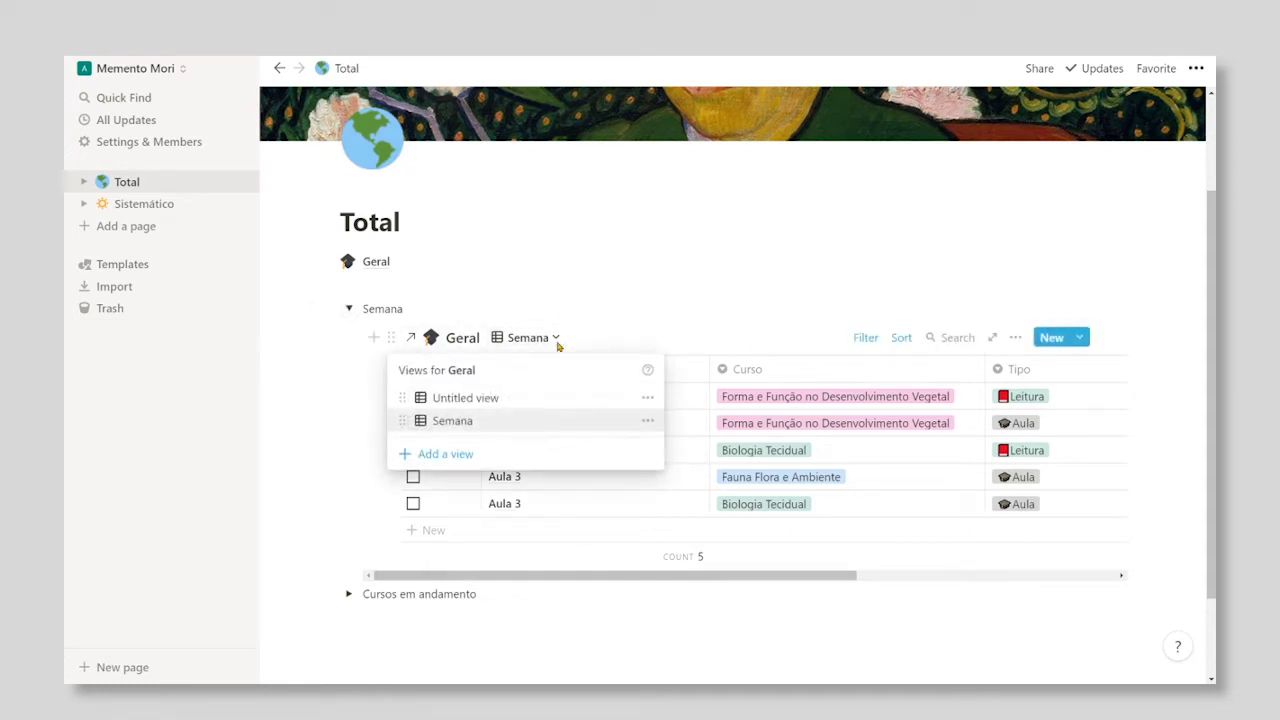
{"action": "left_click", "coordinate": [448, 455]}
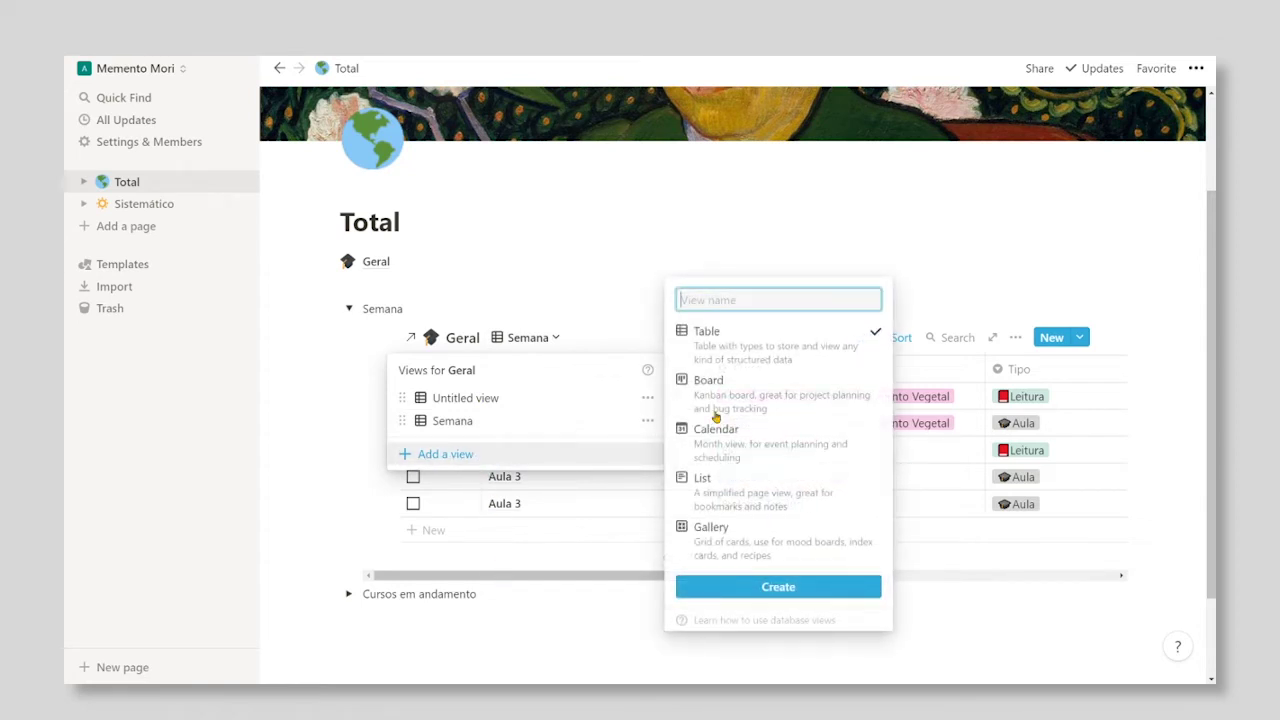
{"action": "left_click", "coordinate": [598, 578]}
{"action": "left_click", "coordinate": [588, 579]}
{"action": "left_click_drag", "start_coordinate": [587, 578], "coordinate": [531, 531]}
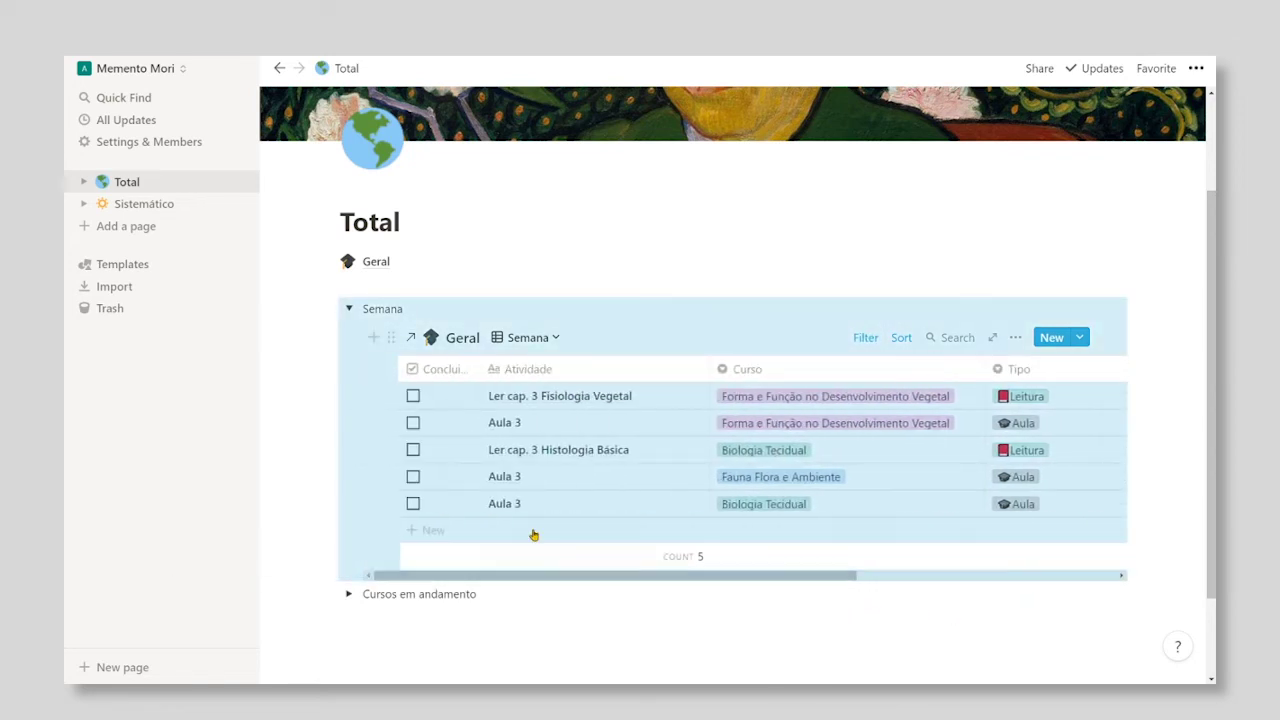
Collapse the Semana toggle and look over the course board inside Cursos em andamento, closing that toggle too
{"action": "left_click", "coordinate": [349, 308]}
{"action": "left_click", "coordinate": [353, 476]}
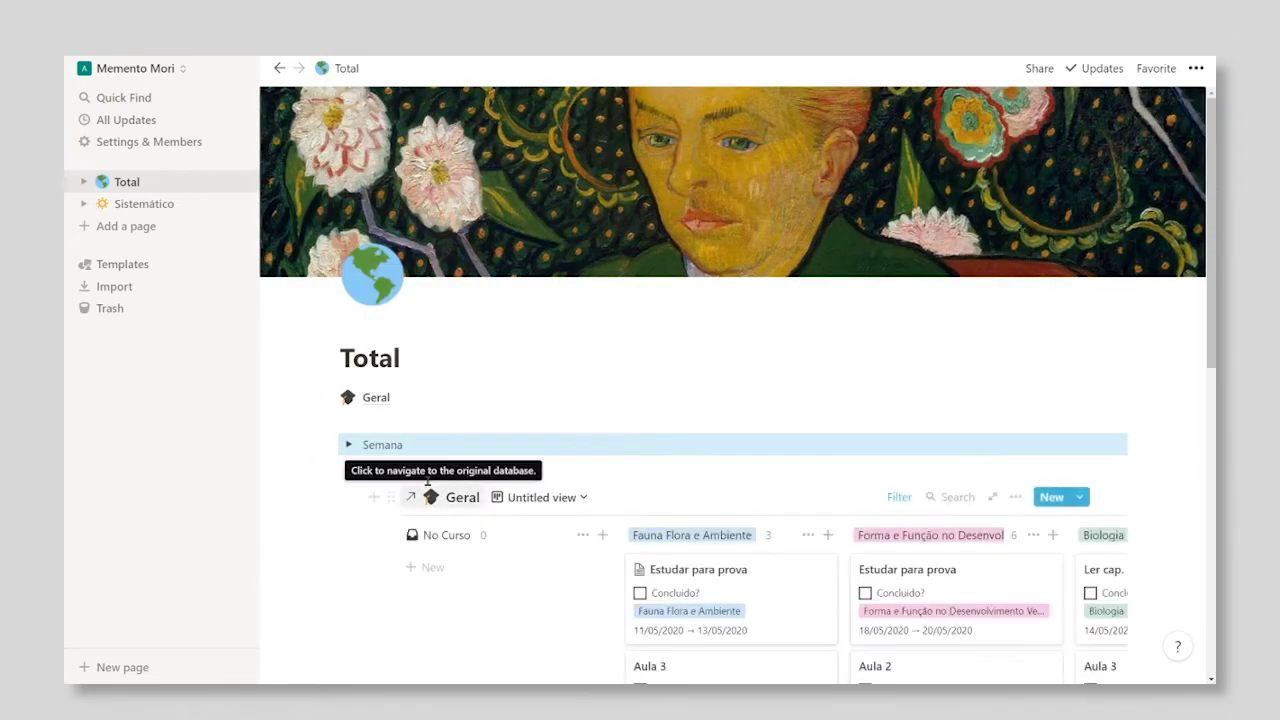
{"action": "scroll", "coordinate": [414, 497], "scroll_direction": "down", "scroll_amount": 3}
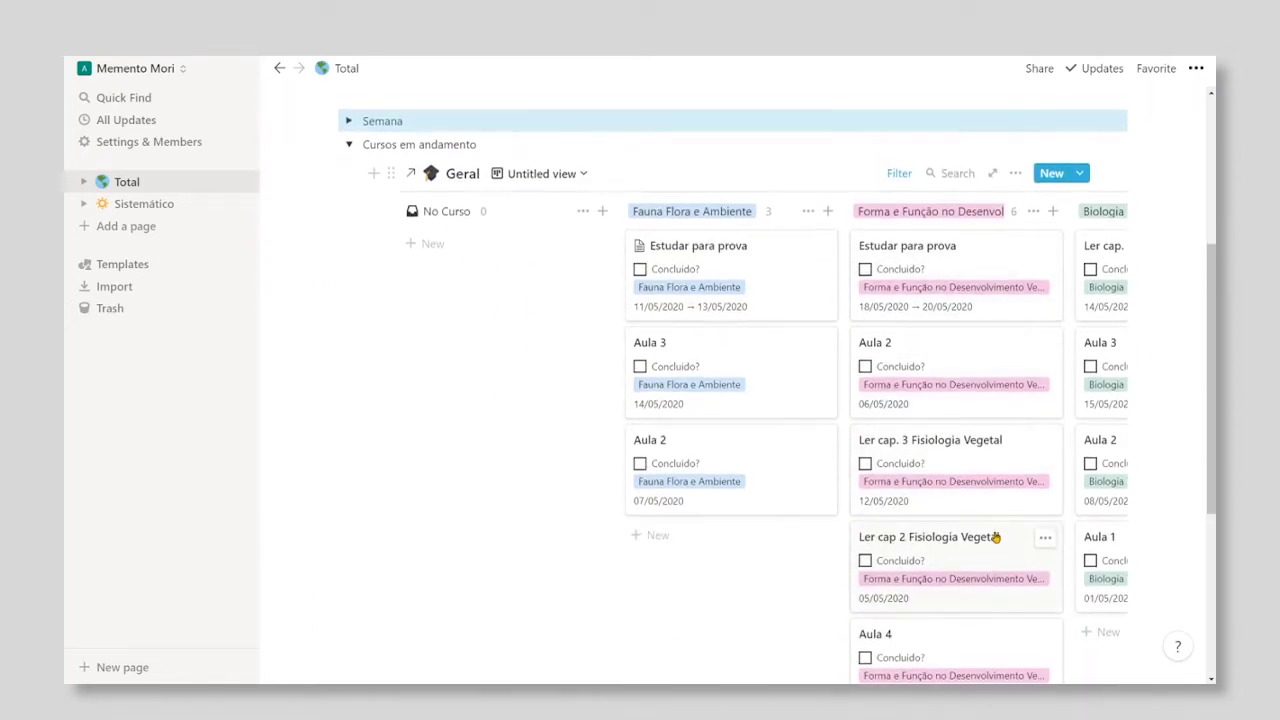
{"action": "scroll", "coordinate": [997, 534], "scroll_direction": "up", "scroll_amount": 3}
{"action": "left_click", "coordinate": [348, 266]}
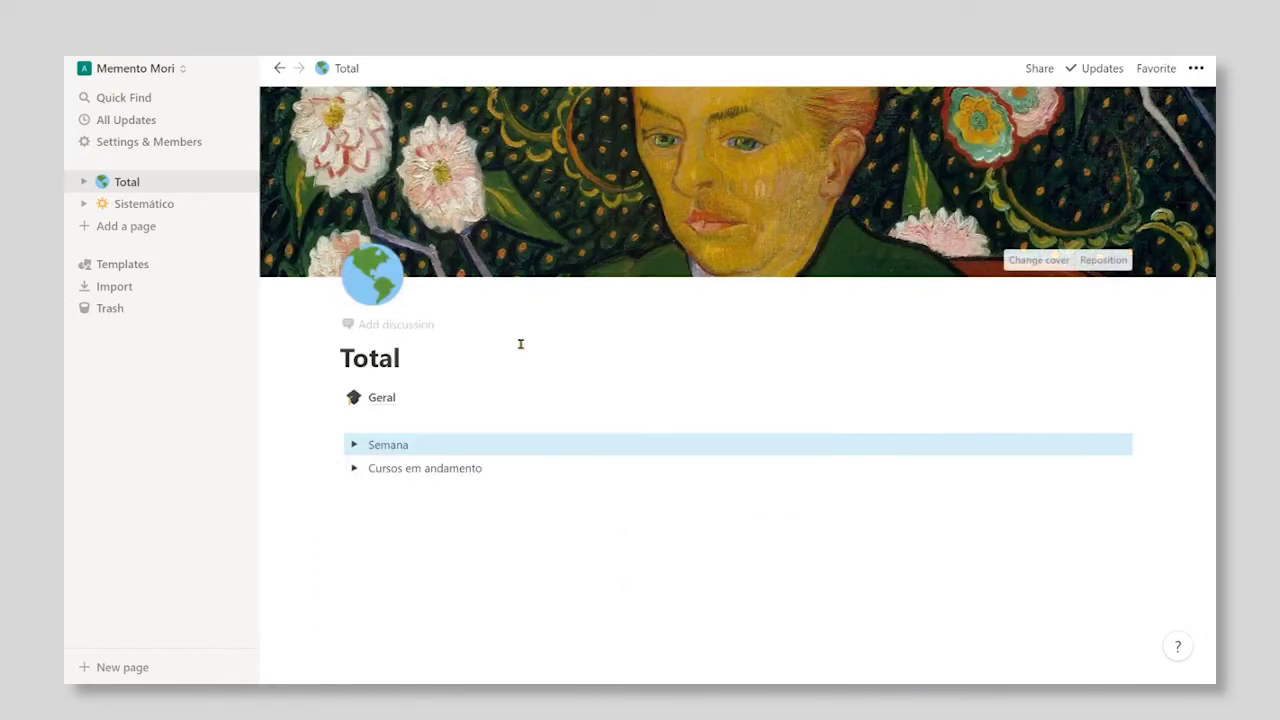
Add a toggle named Calendario below the Cursos em andamento toggle, with an empty block after it
{"action": "left_click", "coordinate": [517, 467]}
{"action": "key", "text": "Return"}
{"action": "type", "text": "/"}
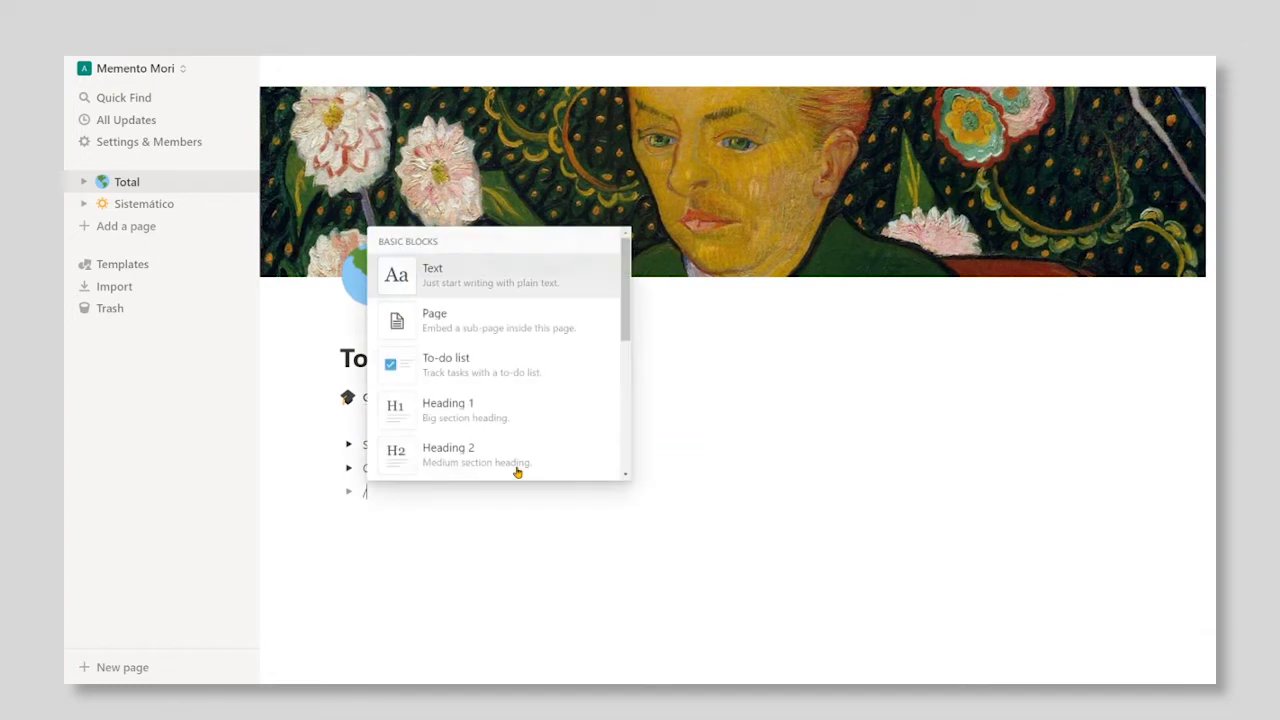
{"action": "key", "text": "BackSpace"}
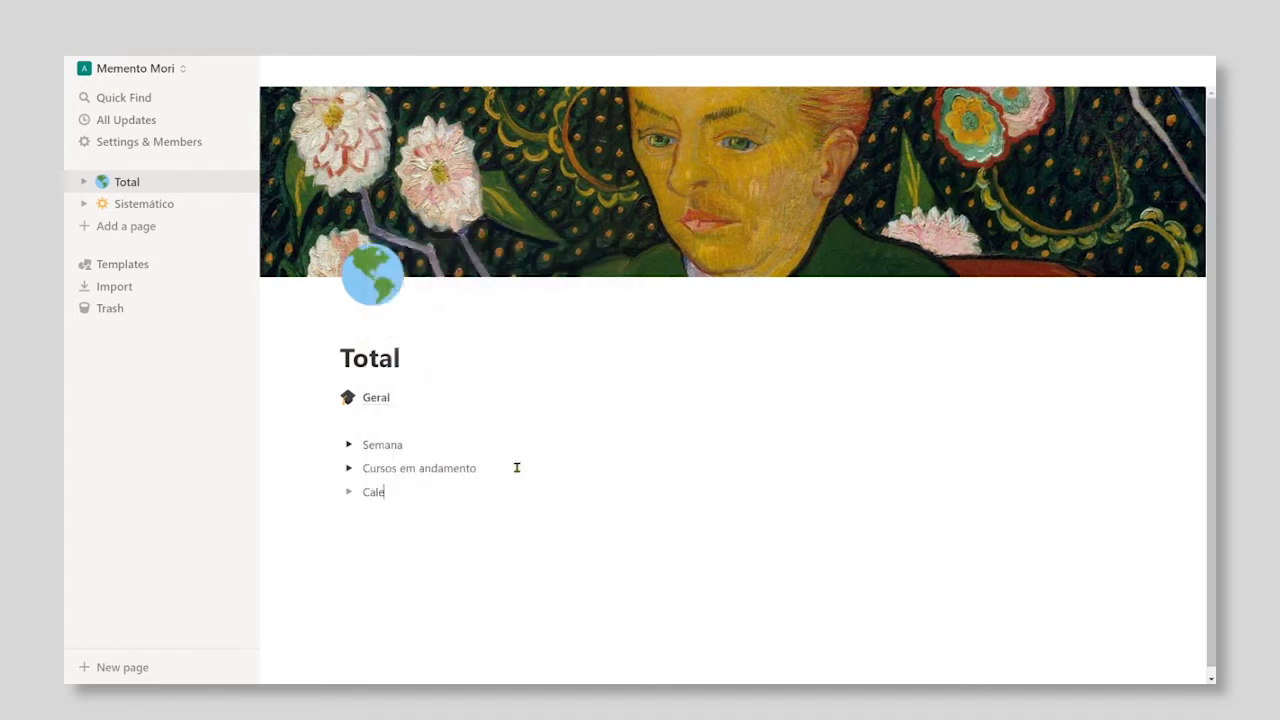
{"action": "key", "text": "BackSpace"}
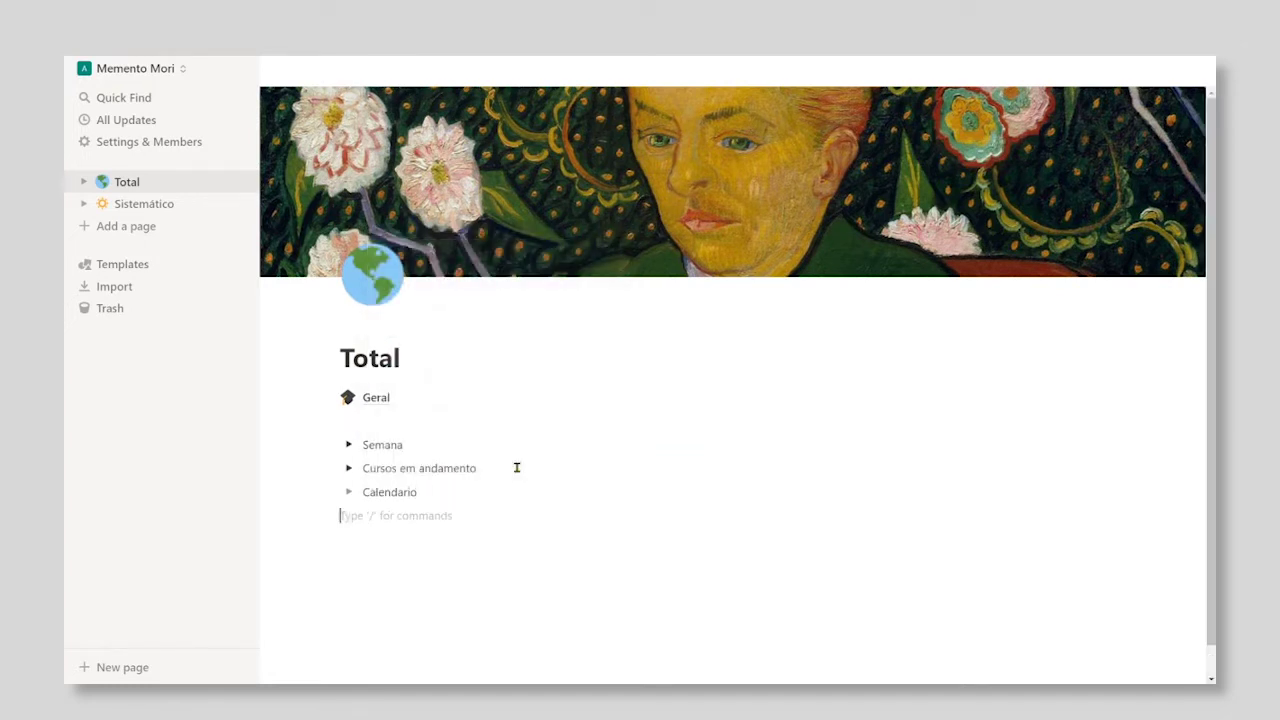
Insert a linked database of Geral below the Calendario toggle
{"action": "type", "text": "/link"}
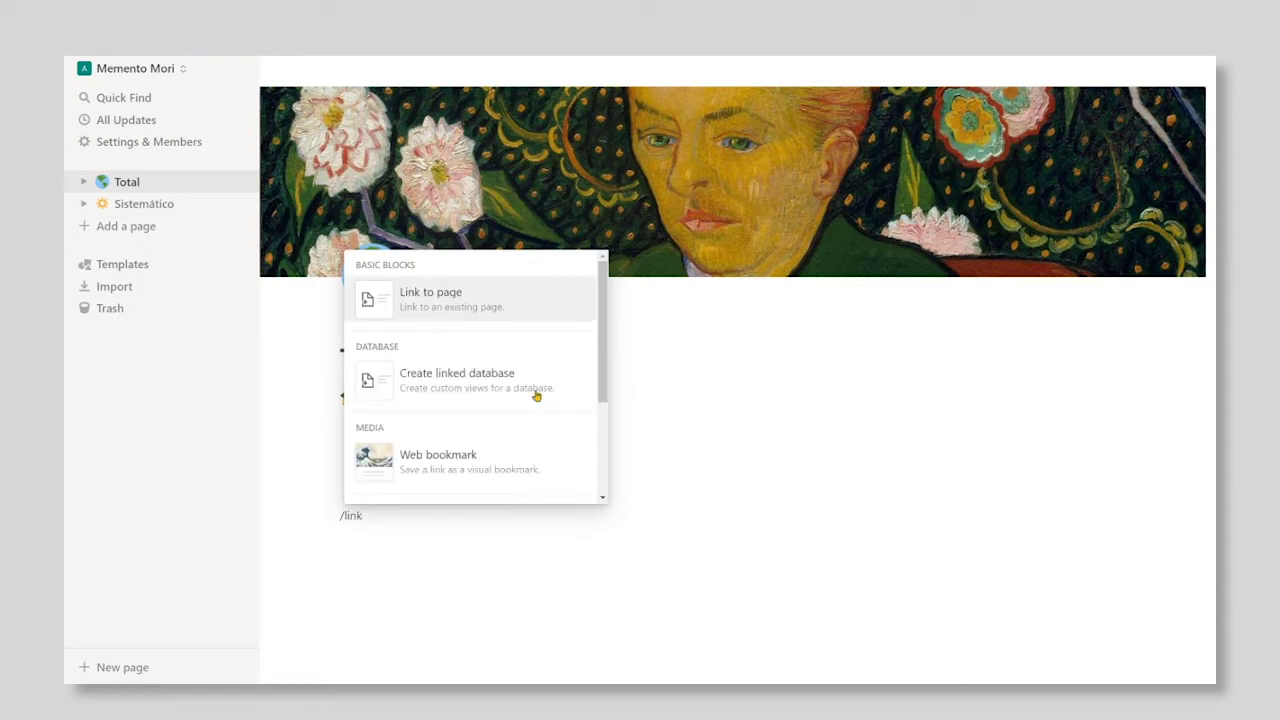
{"action": "left_click", "coordinate": [525, 389]}
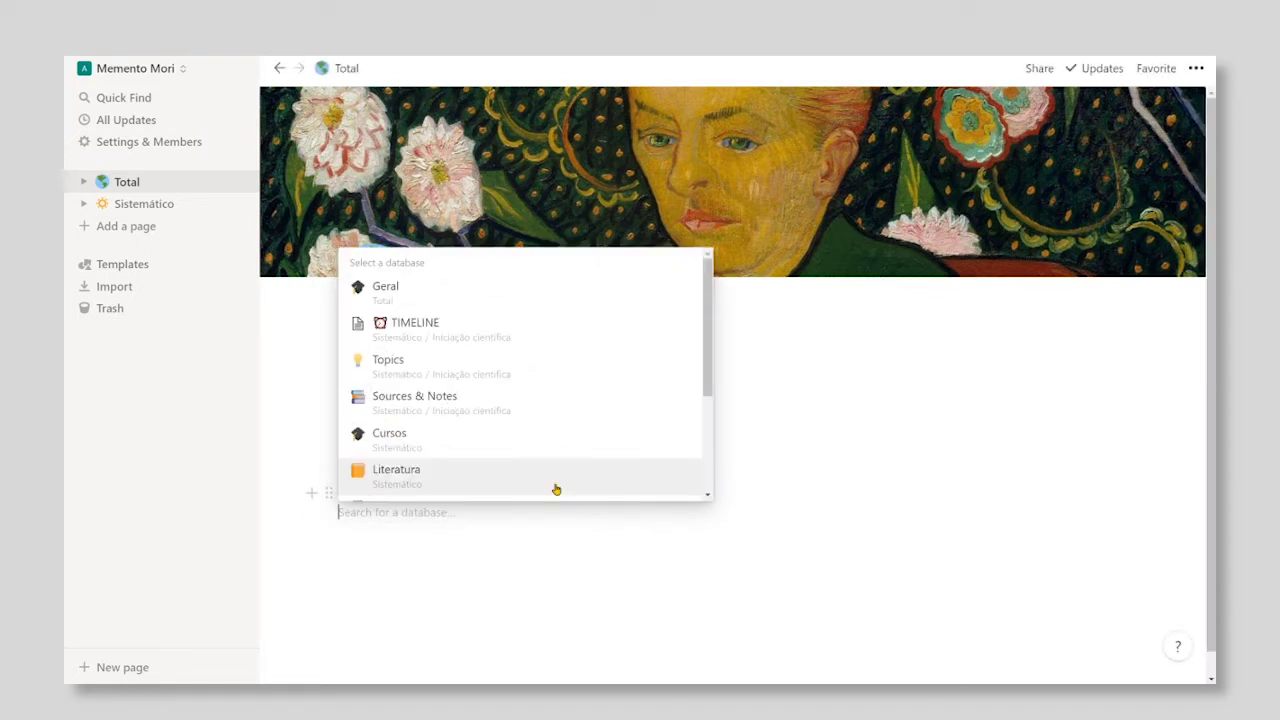
{"action": "left_click", "coordinate": [466, 292]}
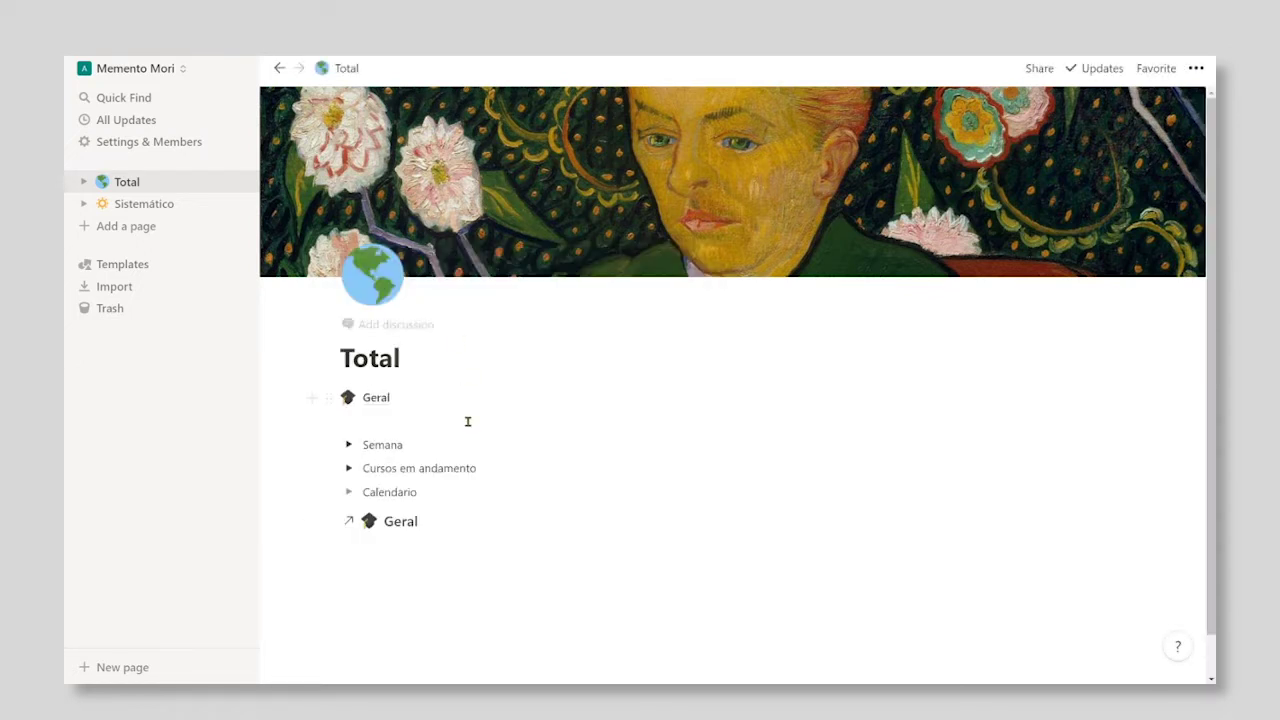
Move the linked Geral database inside the Calendario toggle and collapse the toggle
{"action": "scroll", "coordinate": [460, 470], "scroll_direction": "down", "scroll_amount": 1}
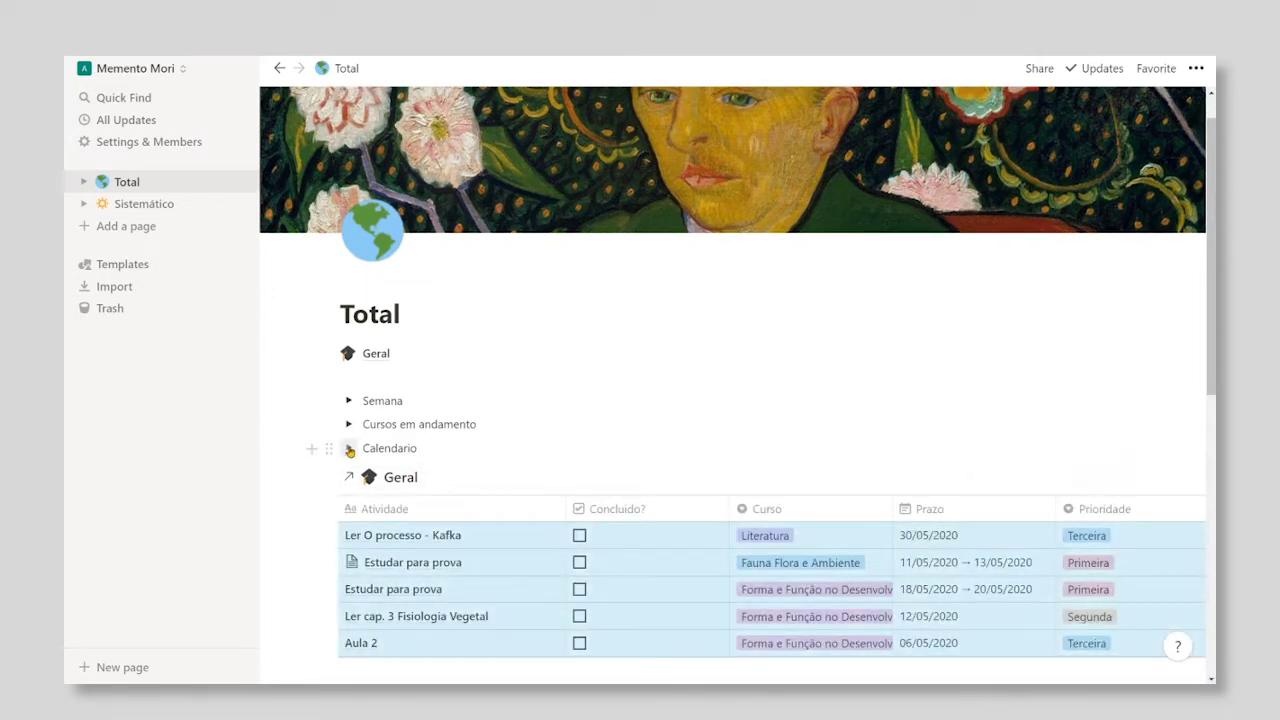
{"action": "left_click", "coordinate": [349, 448]}
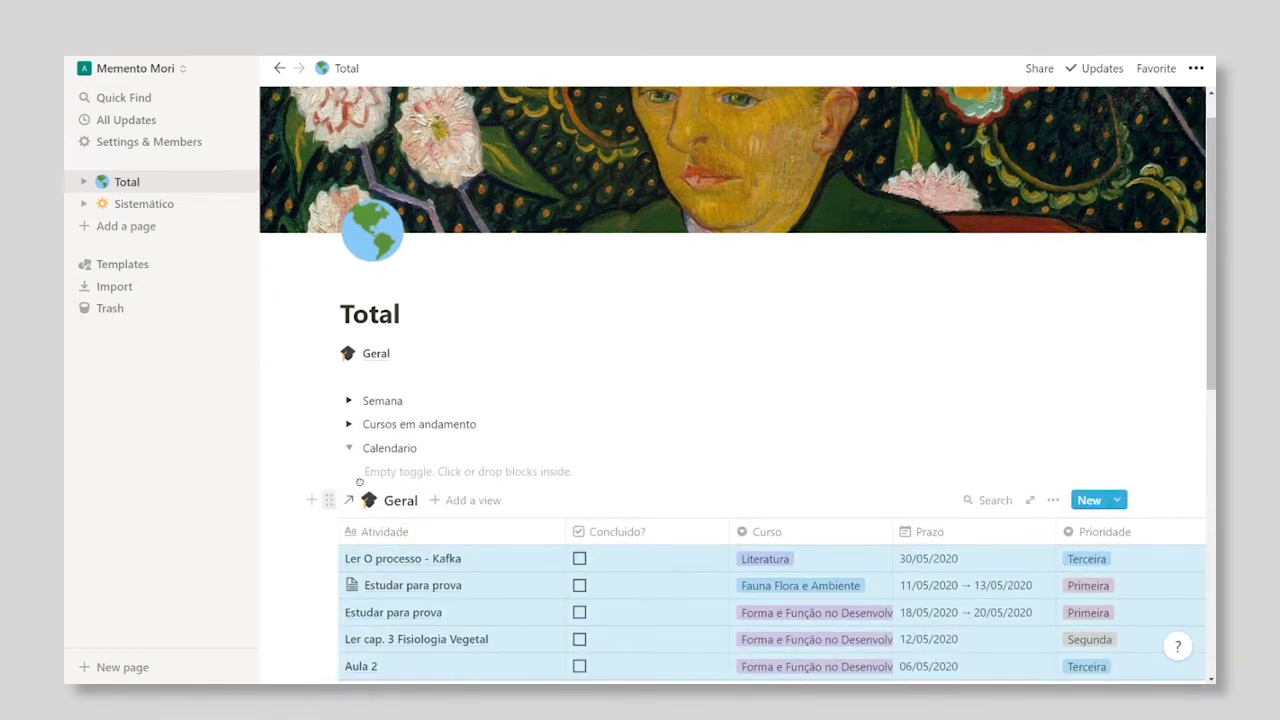
{"action": "left_click_drag", "start_coordinate": [325, 500], "coordinate": [403, 458]}
{"action": "left_click", "coordinate": [348, 448]}
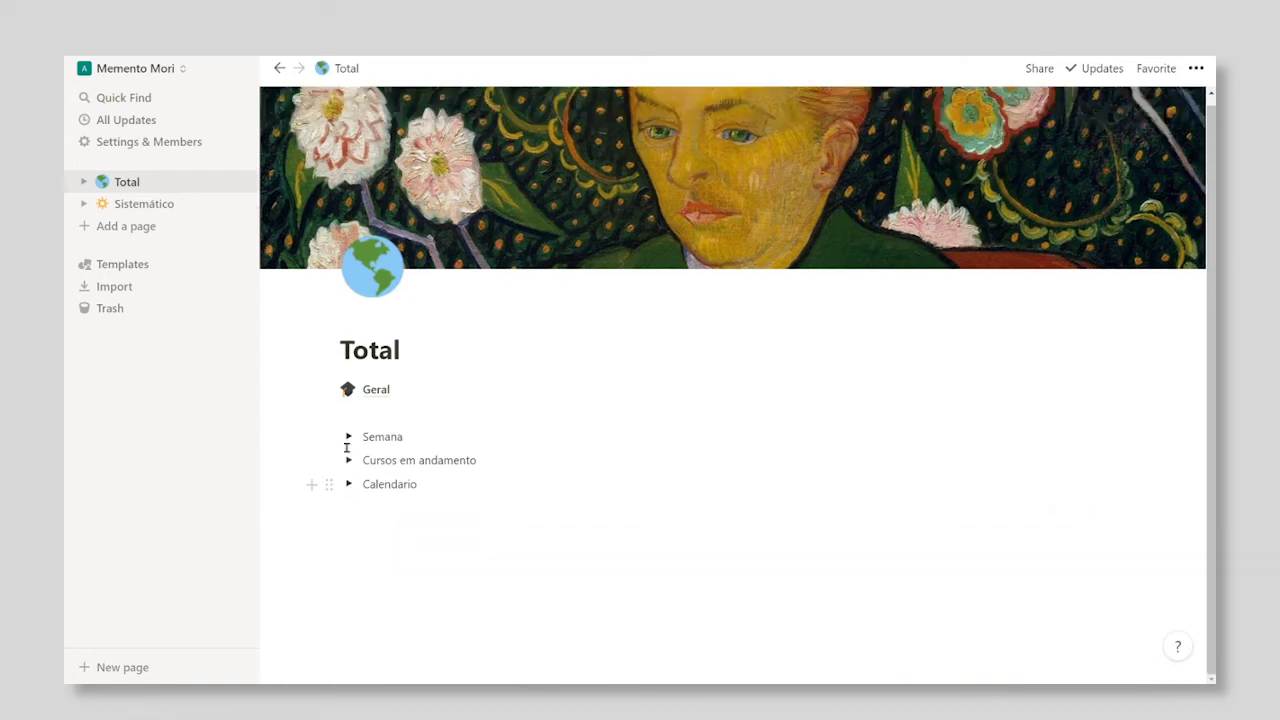
Expand the Calendario toggle and add an unnamed Calendar view to its linked Geral database
{"action": "left_click", "coordinate": [348, 484]}
{"action": "scroll", "coordinate": [537, 509], "scroll_direction": "down", "scroll_amount": 2}
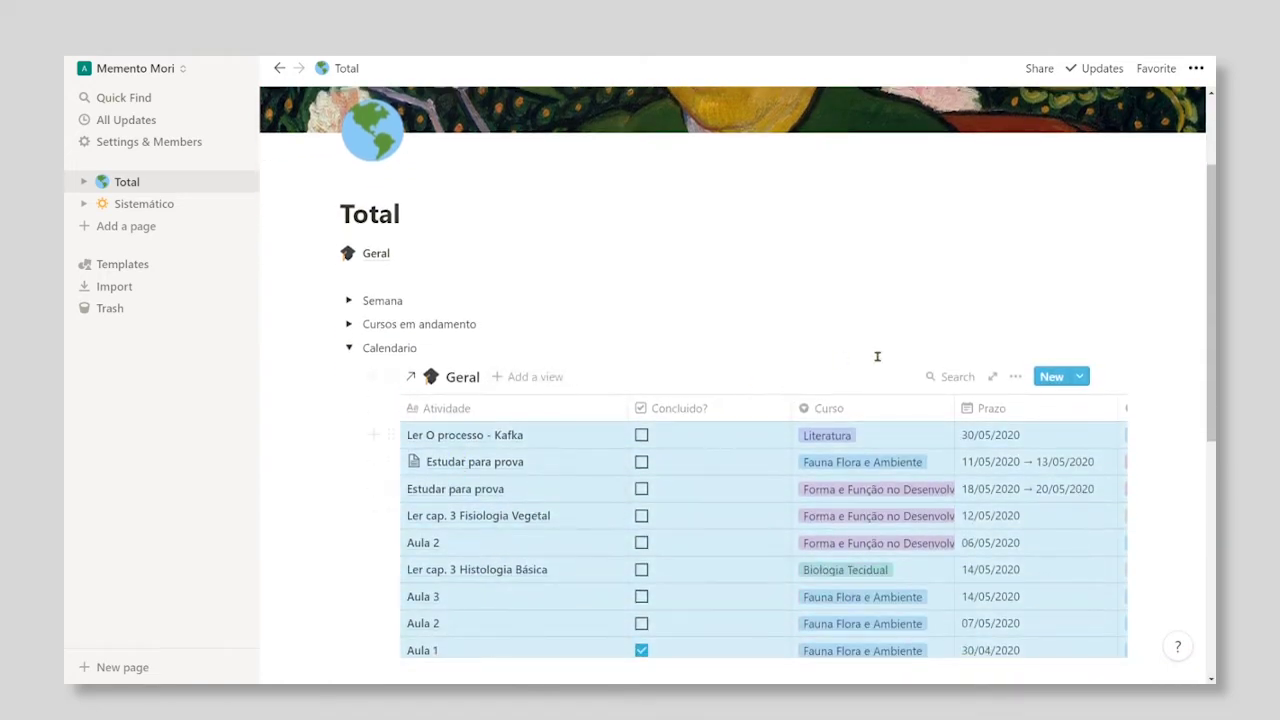
{"action": "scroll", "coordinate": [790, 370], "scroll_direction": "down", "scroll_amount": 2}
{"action": "left_click", "coordinate": [535, 241]}
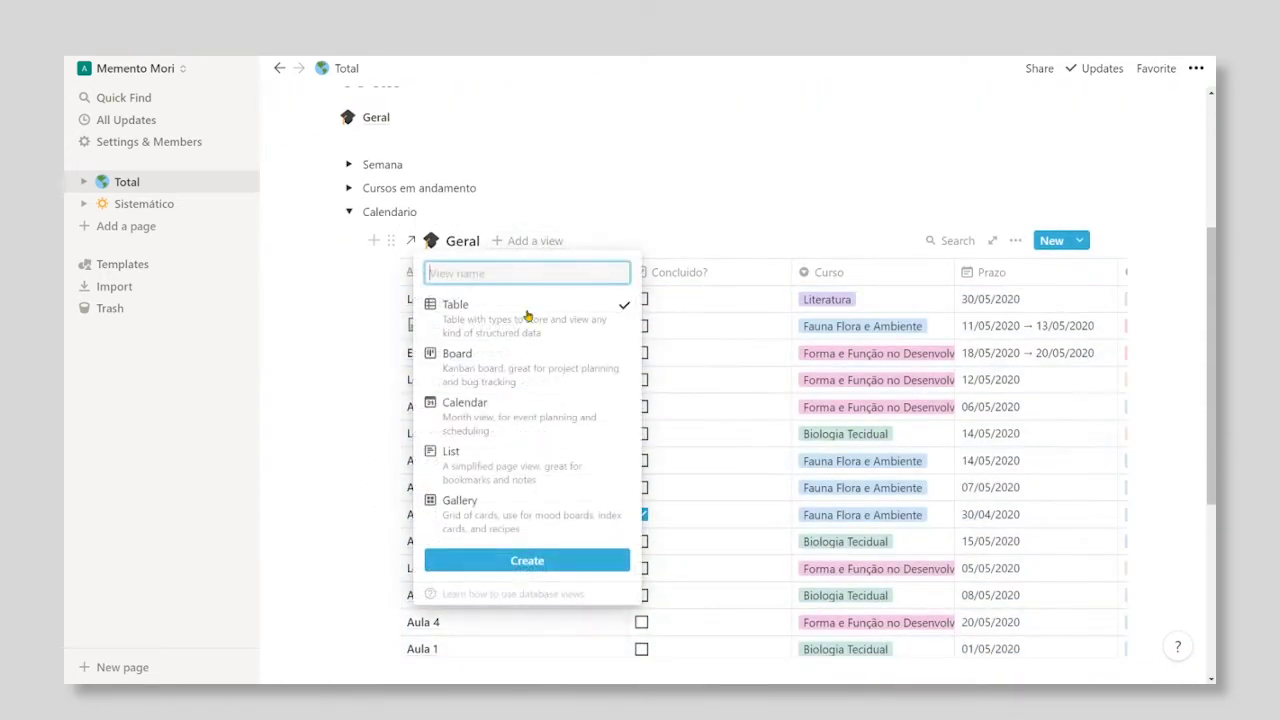
{"action": "left_click", "coordinate": [480, 425]}
{"action": "left_click", "coordinate": [527, 560]}
{"action": "scroll", "coordinate": [980, 393], "scroll_direction": "down", "scroll_amount": 4}
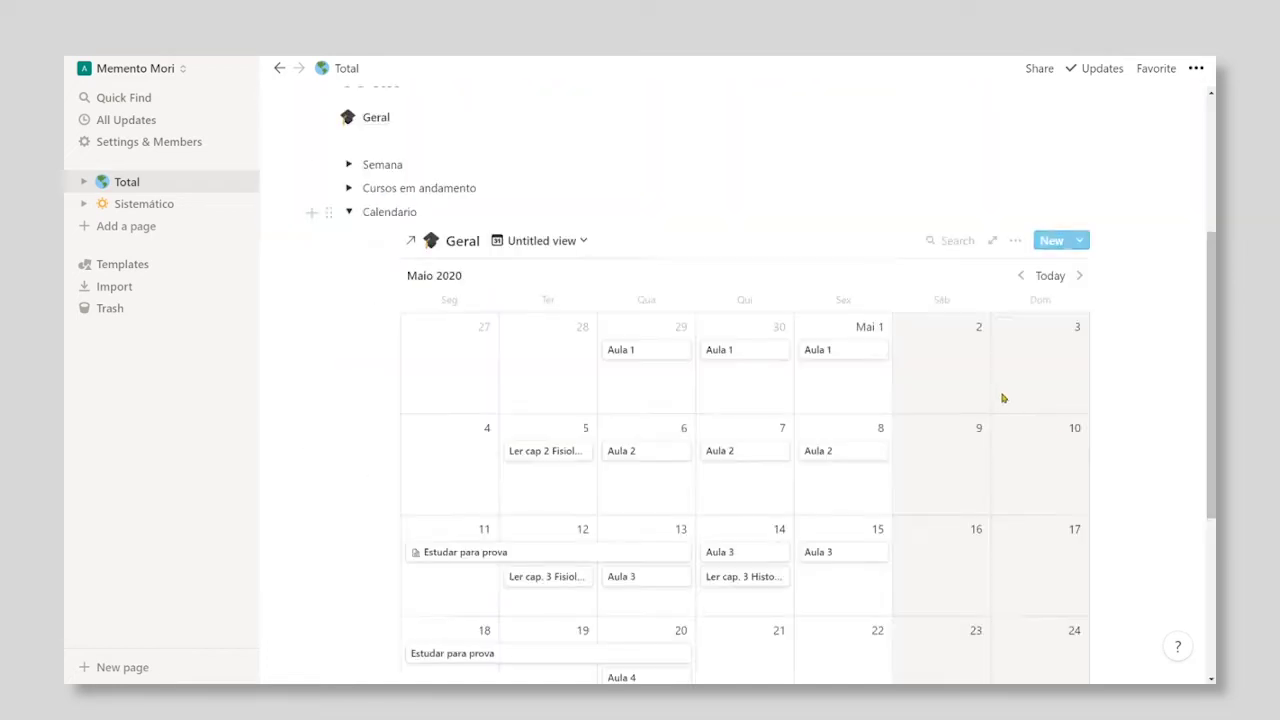
{"action": "scroll", "coordinate": [905, 258], "scroll_direction": "up", "scroll_amount": 1}
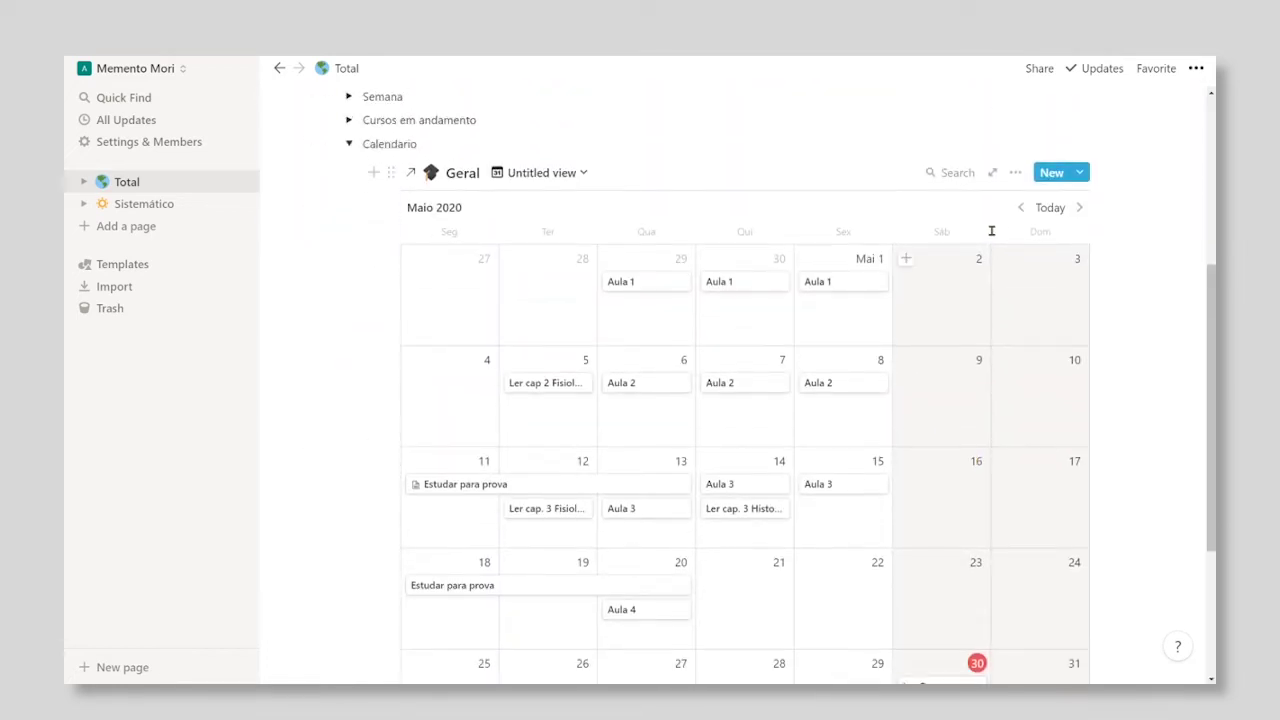
Show the Tipo and Curso properties on the entries of the Calendario toggle's calendar view
{"action": "left_click", "coordinate": [1015, 172]}
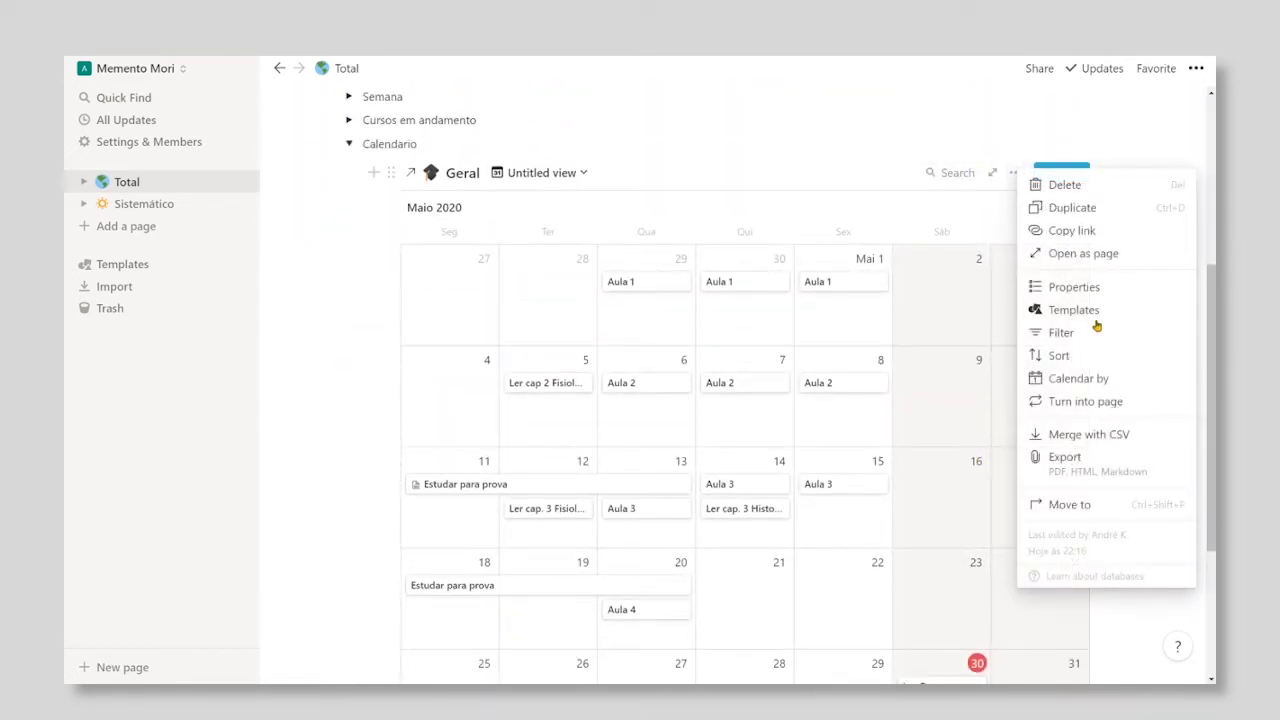
{"action": "left_click", "coordinate": [1078, 287]}
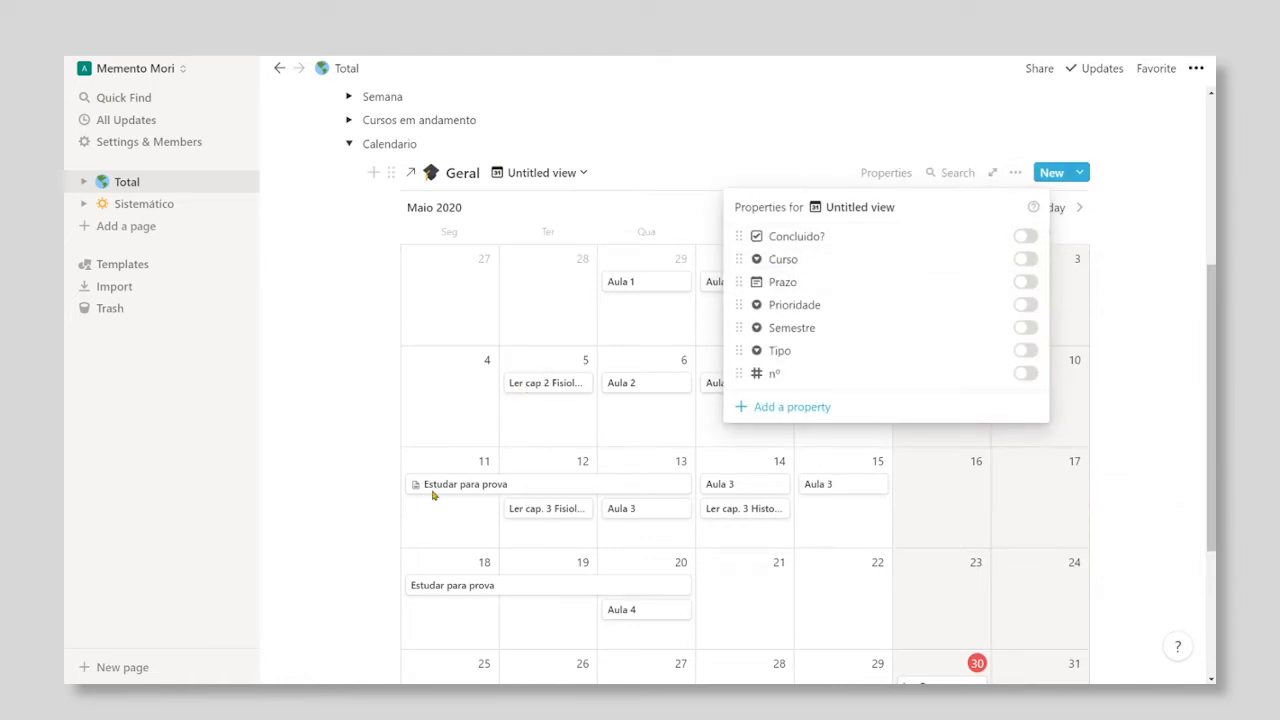
{"action": "left_click", "coordinate": [1026, 351]}
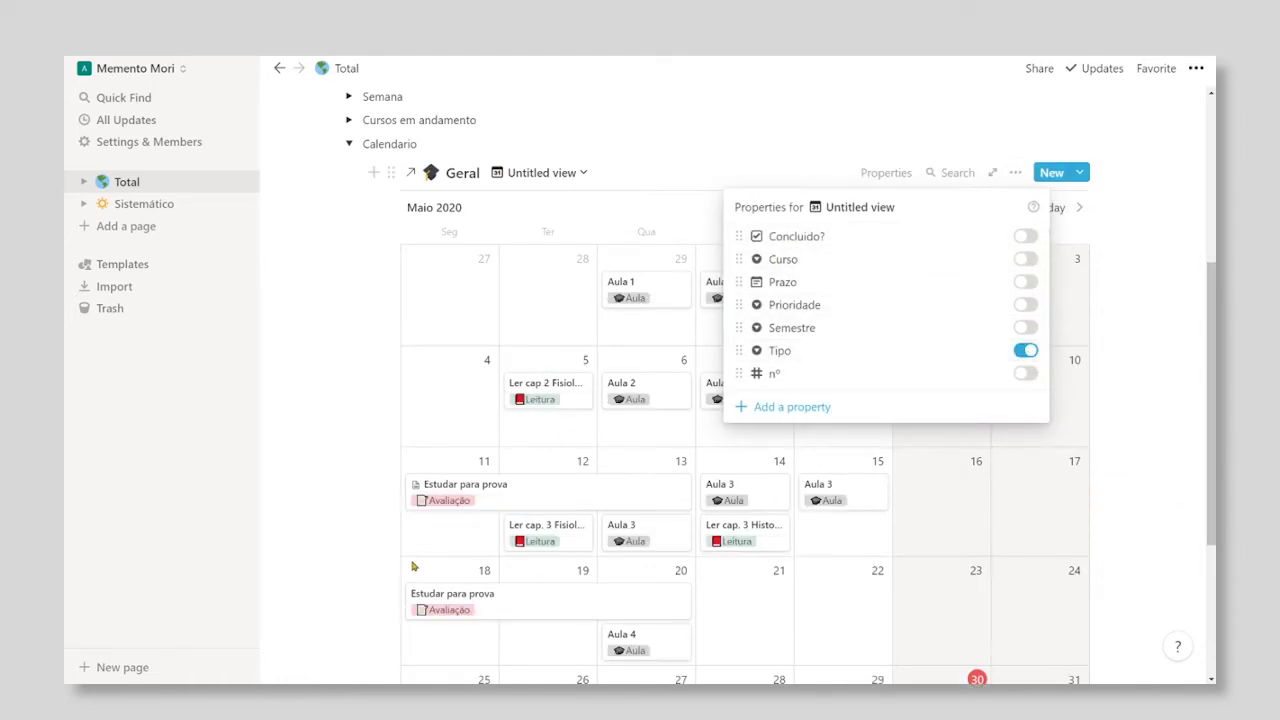
{"action": "left_click", "coordinate": [1026, 259]}
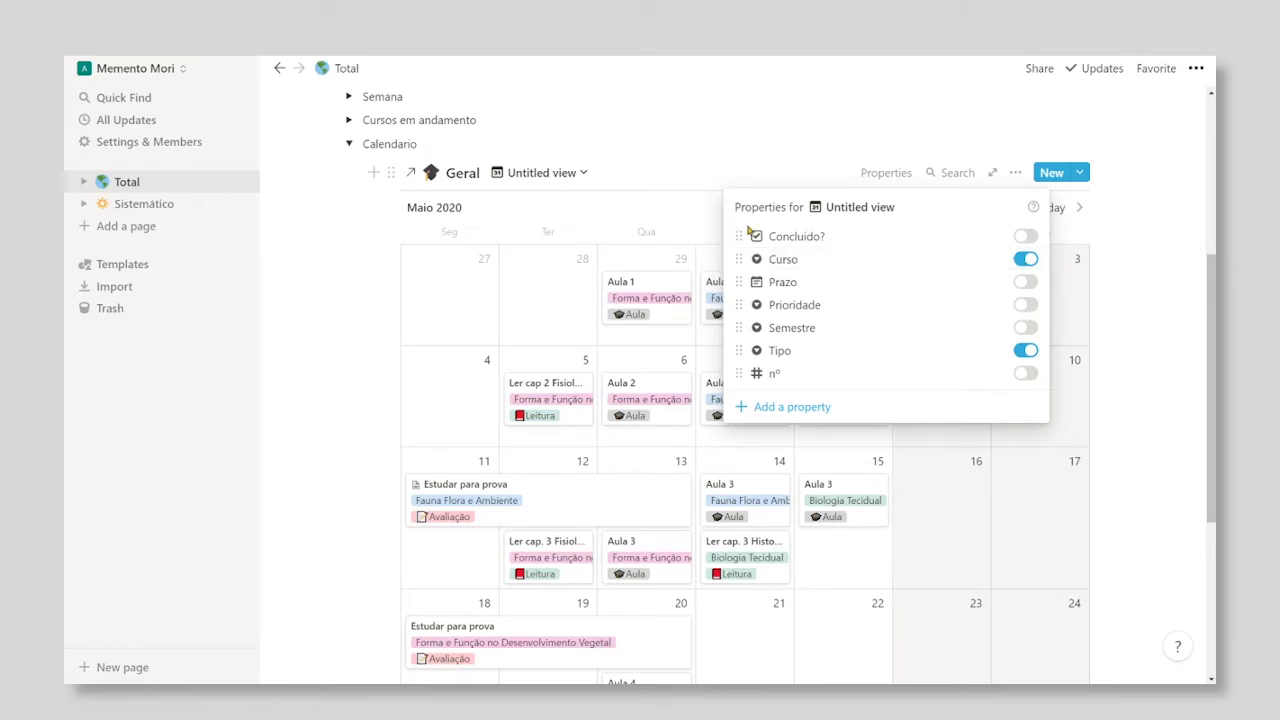
{"action": "left_click", "coordinate": [806, 142]}
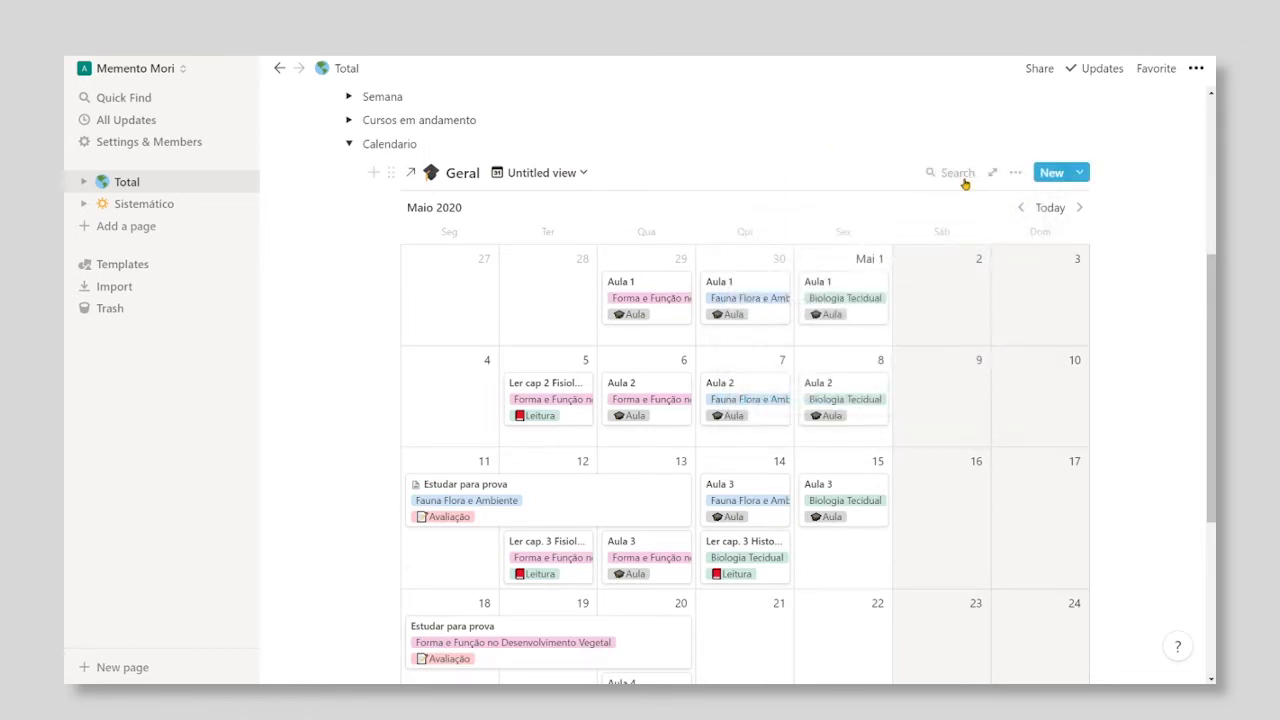
Filter the Calendario toggle's calendar view to entries whose Concluido? property is unchecked
{"action": "left_click", "coordinate": [1016, 173]}
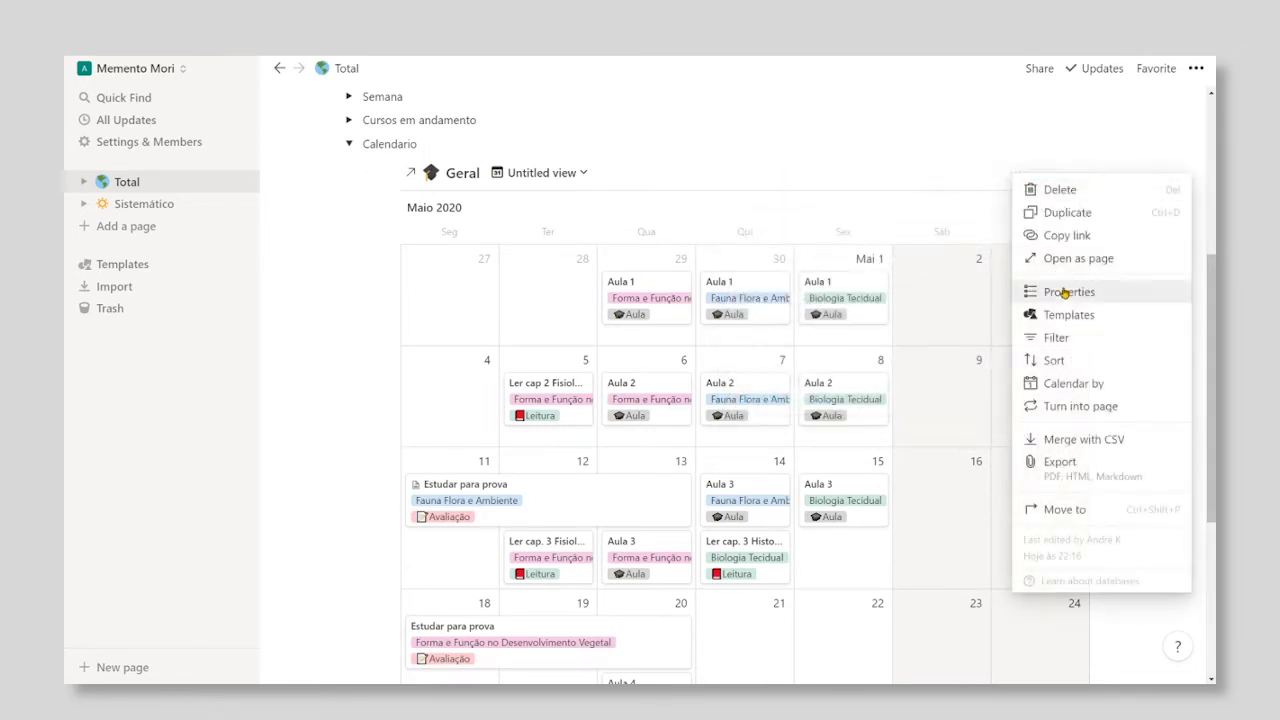
{"action": "left_click", "coordinate": [1060, 338]}
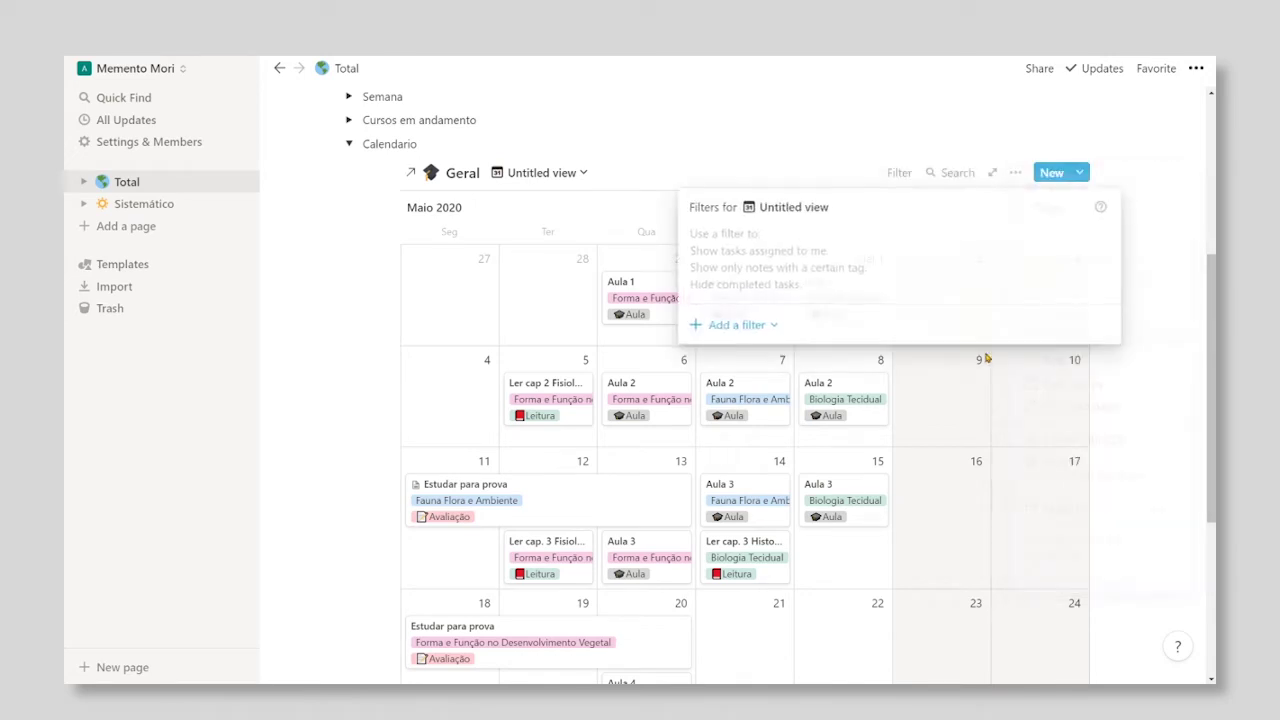
{"action": "left_click", "coordinate": [750, 324]}
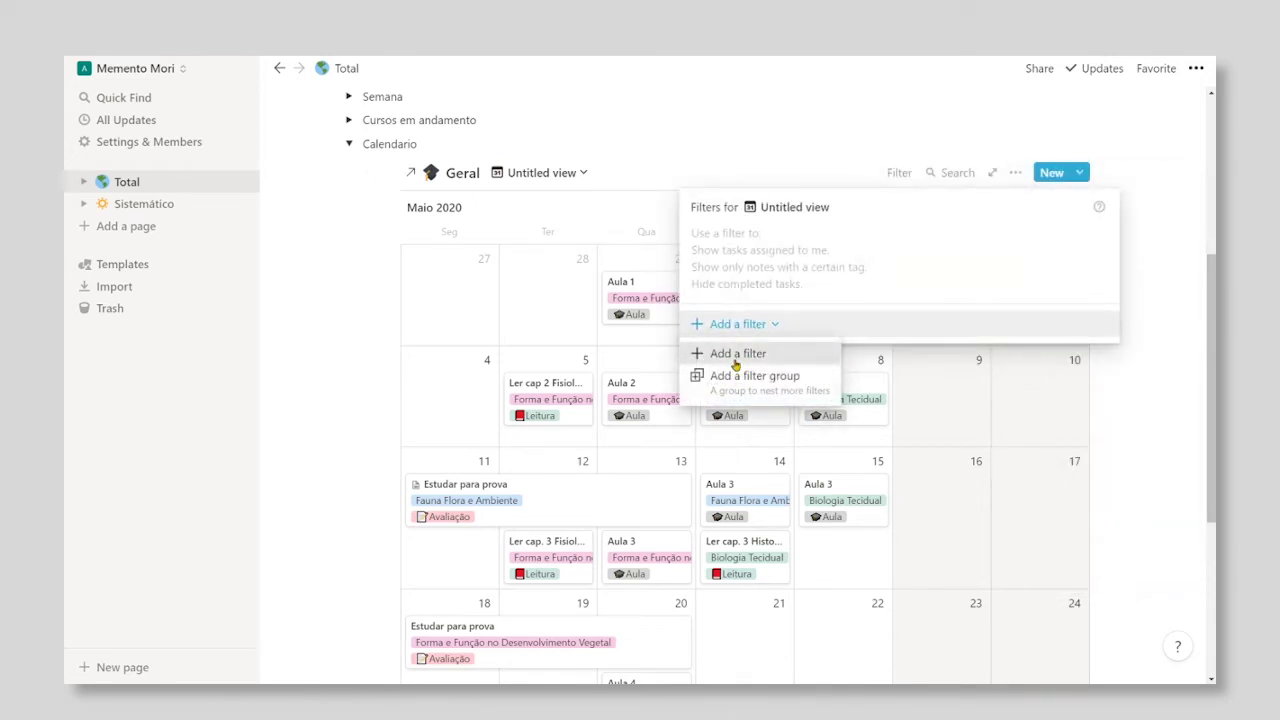
{"action": "left_click", "coordinate": [738, 356]}
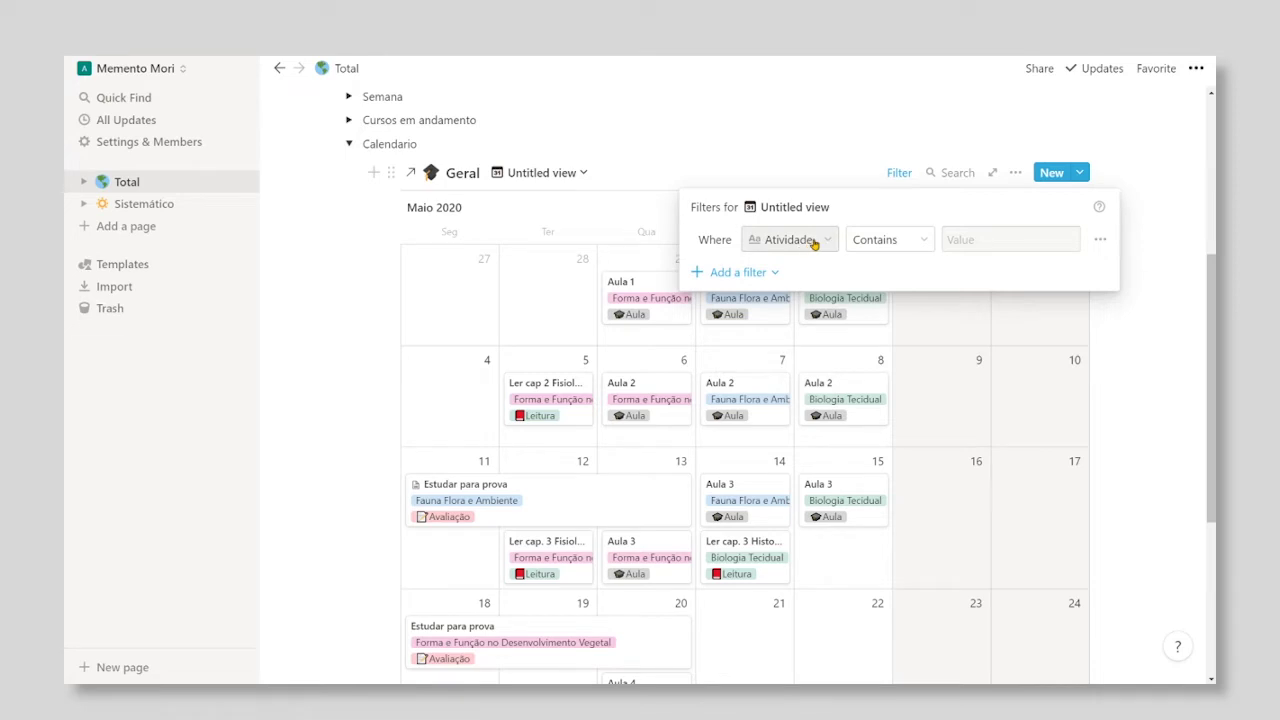
{"action": "left_click", "coordinate": [814, 240]}
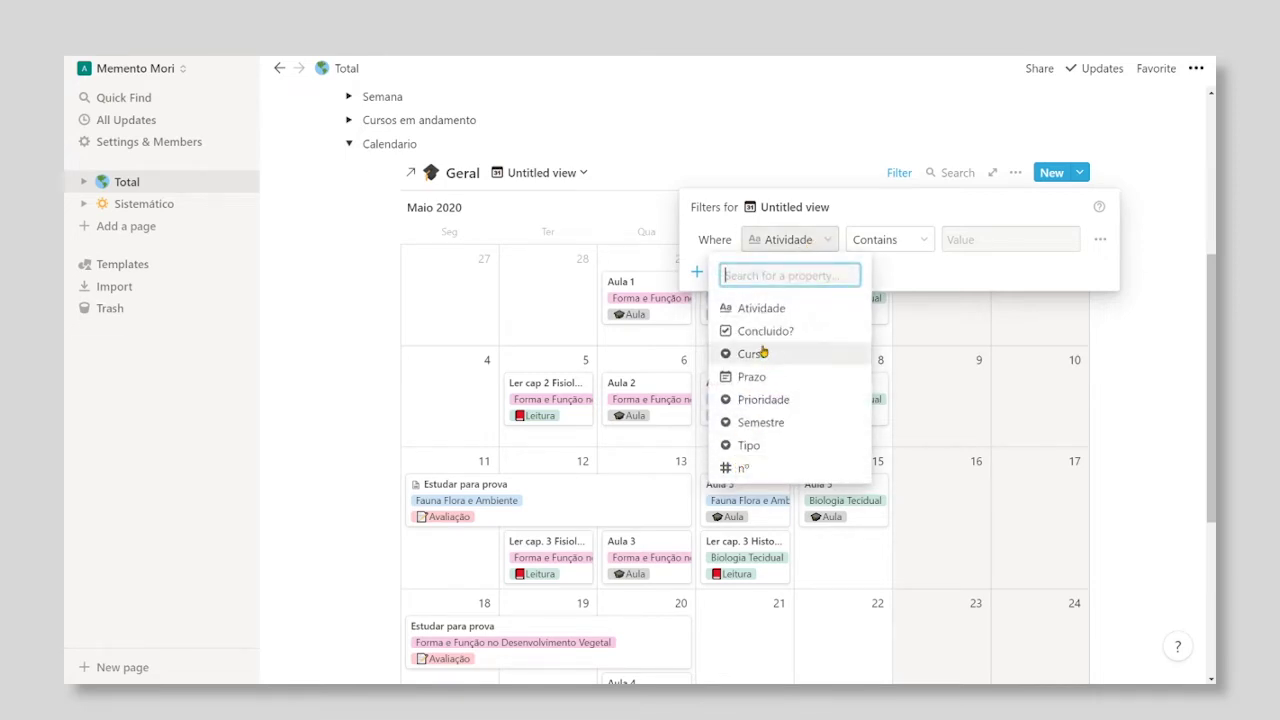
{"action": "left_click", "coordinate": [765, 331]}
{"action": "left_click", "coordinate": [958, 241]}
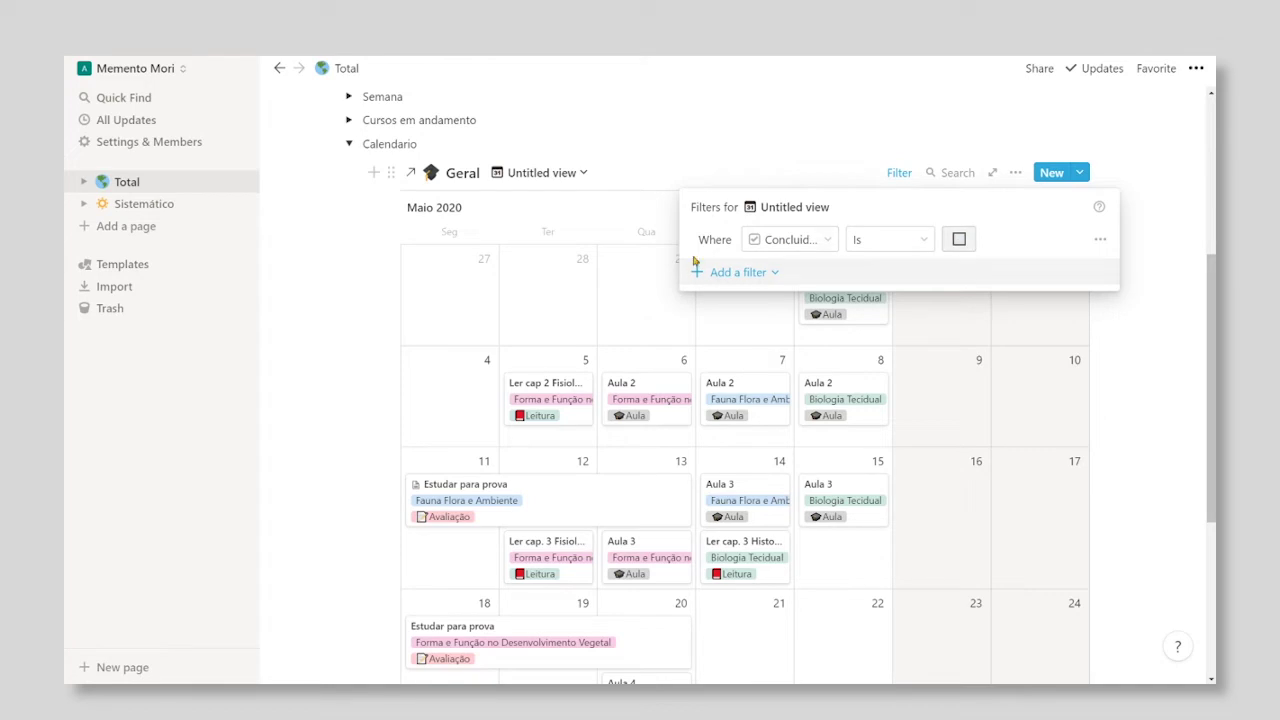
Switch the calendar's Concluido? filter to checked and back to unchecked, and collapse the Calendario toggle
{"action": "left_click", "coordinate": [960, 241]}
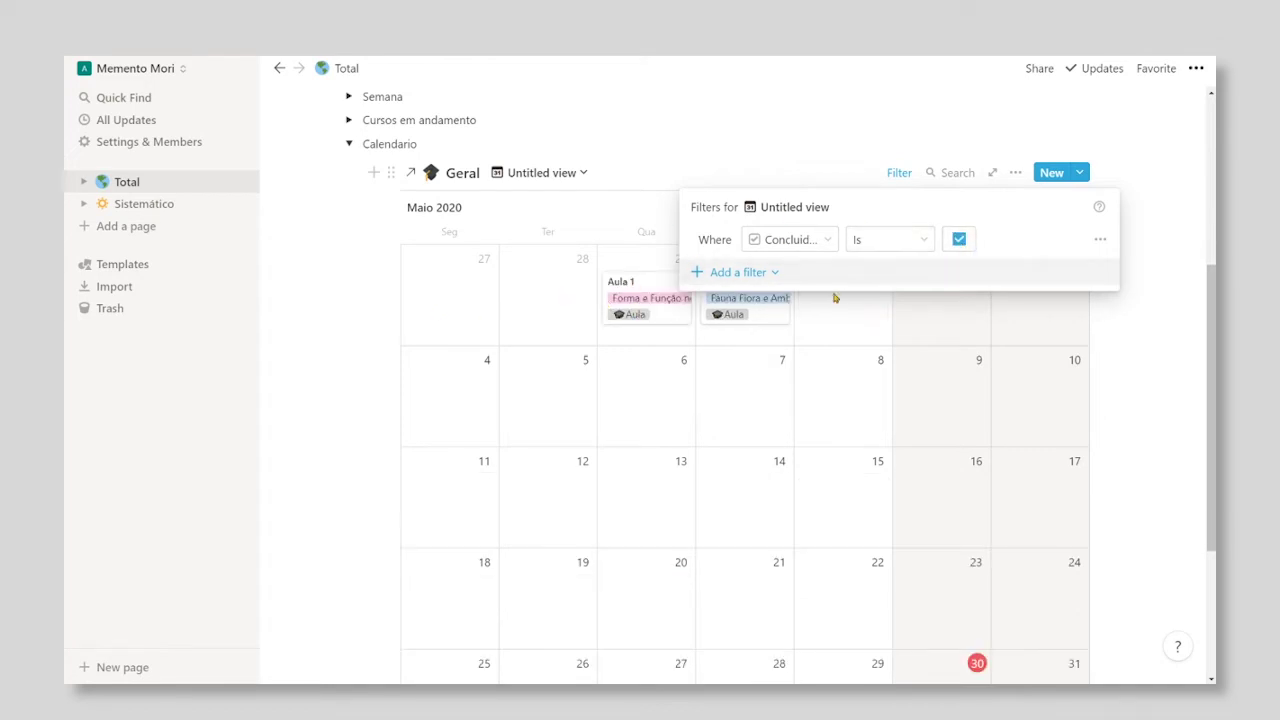
{"action": "left_click", "coordinate": [958, 240]}
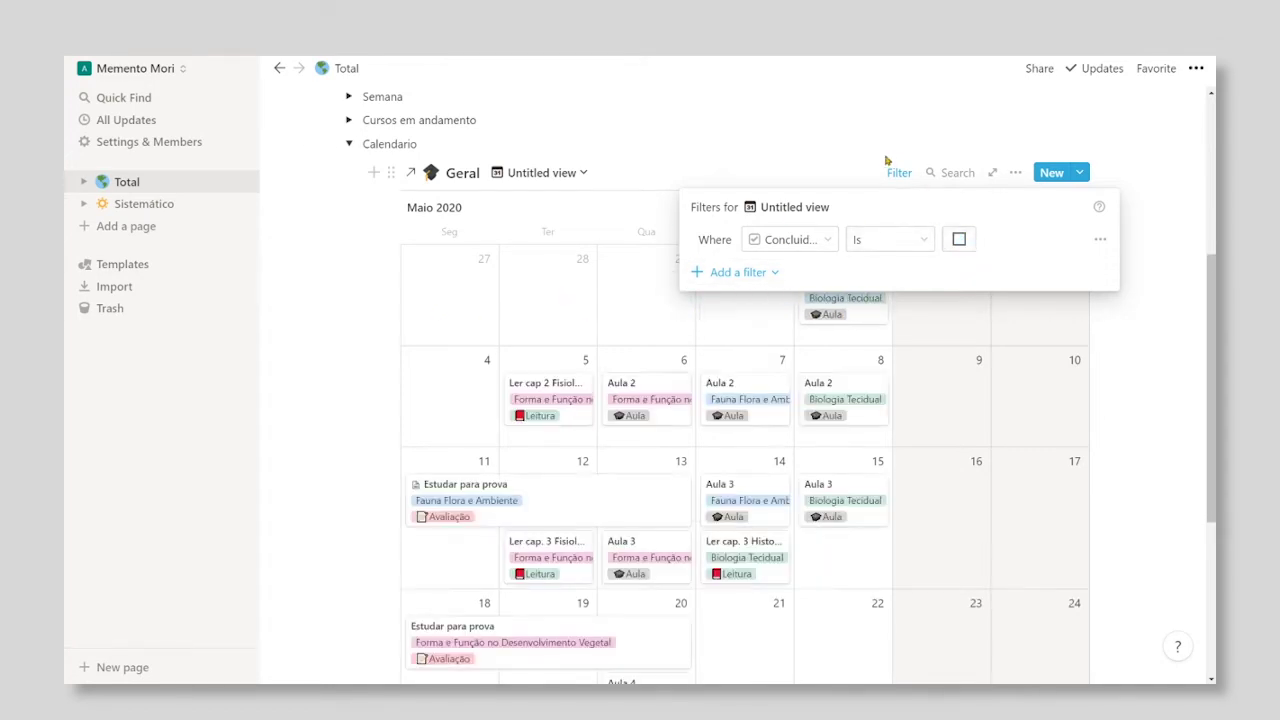
{"action": "left_click", "coordinate": [740, 180]}
{"action": "scroll", "coordinate": [677, 281], "scroll_direction": "up", "scroll_amount": 3}
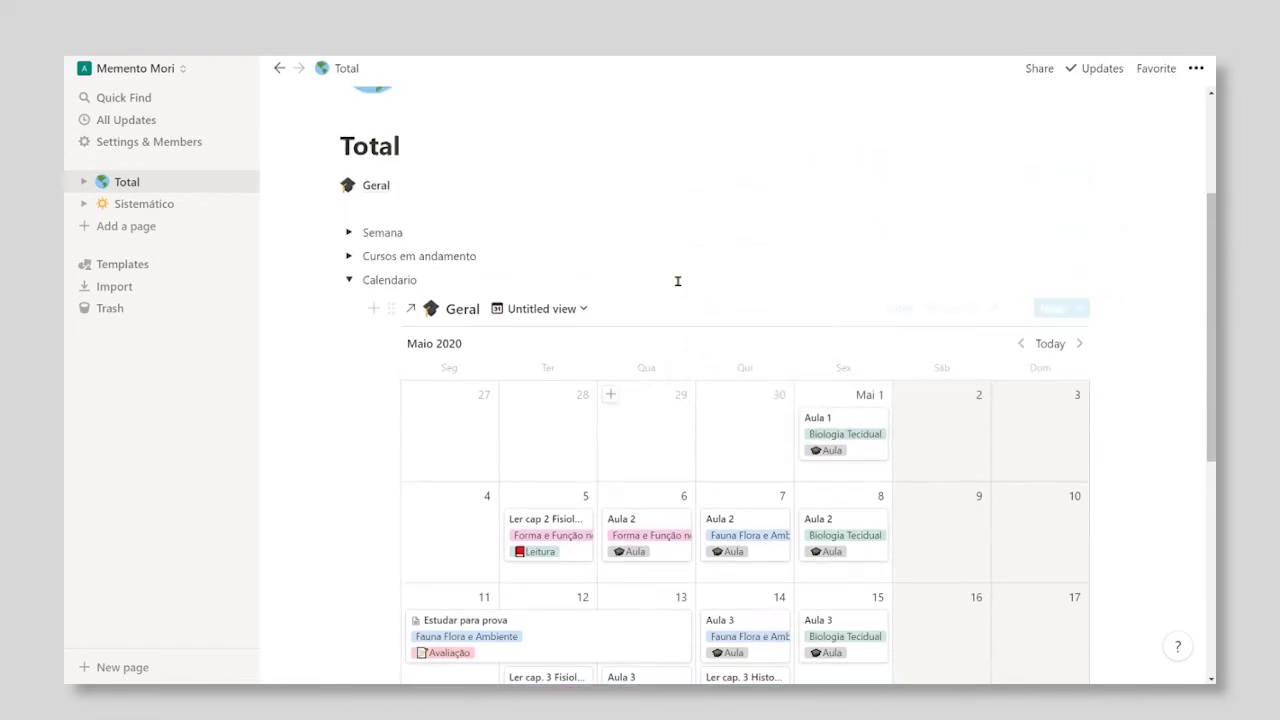
{"action": "left_click", "coordinate": [349, 282]}
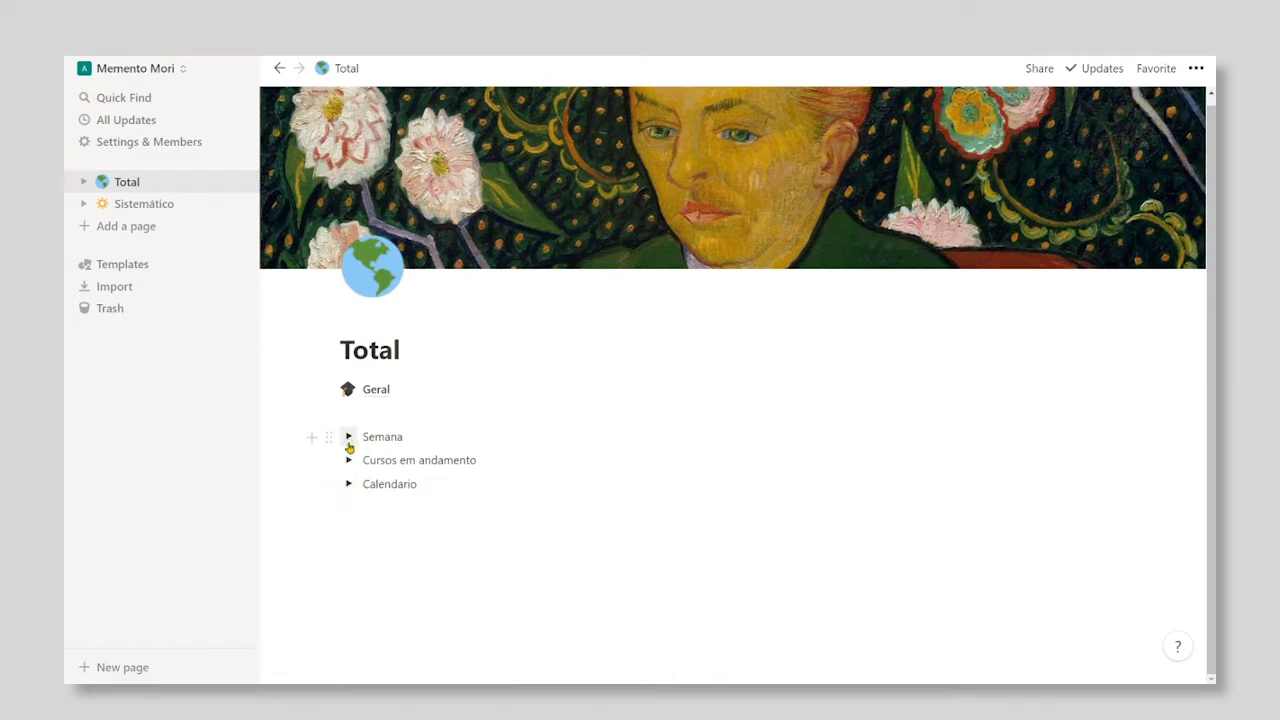
View the Geral database in its Total view and look over the Sistemático page
{"action": "left_click", "coordinate": [377, 390]}
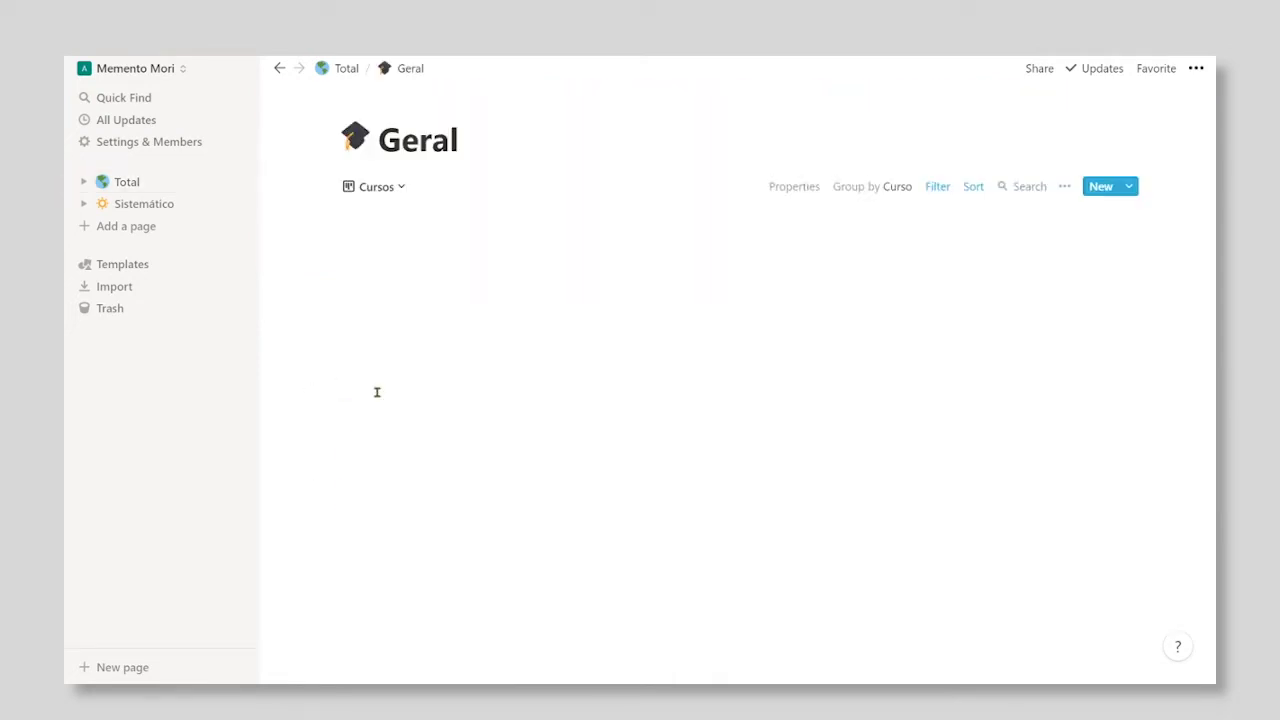
{"action": "left_click", "coordinate": [380, 187]}
{"action": "left_click", "coordinate": [345, 248]}
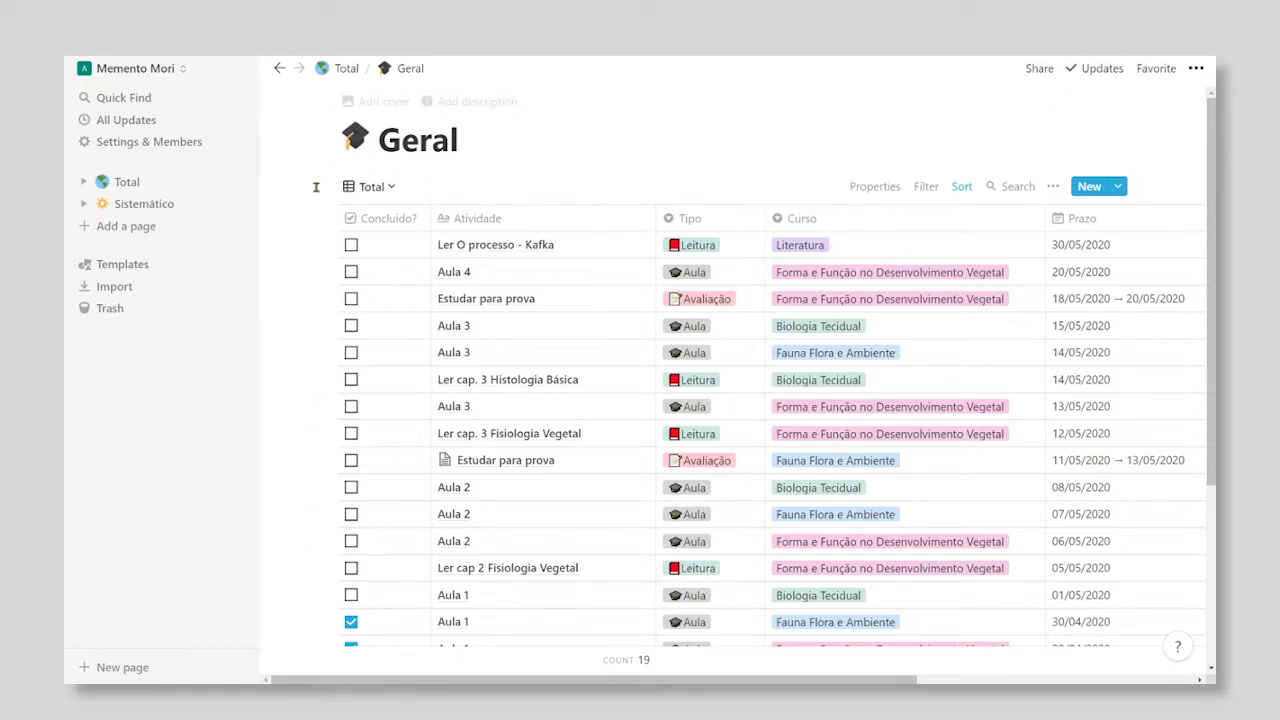
{"action": "left_click", "coordinate": [157, 206]}
{"action": "scroll", "coordinate": [620, 451], "scroll_direction": "down", "scroll_amount": 2}
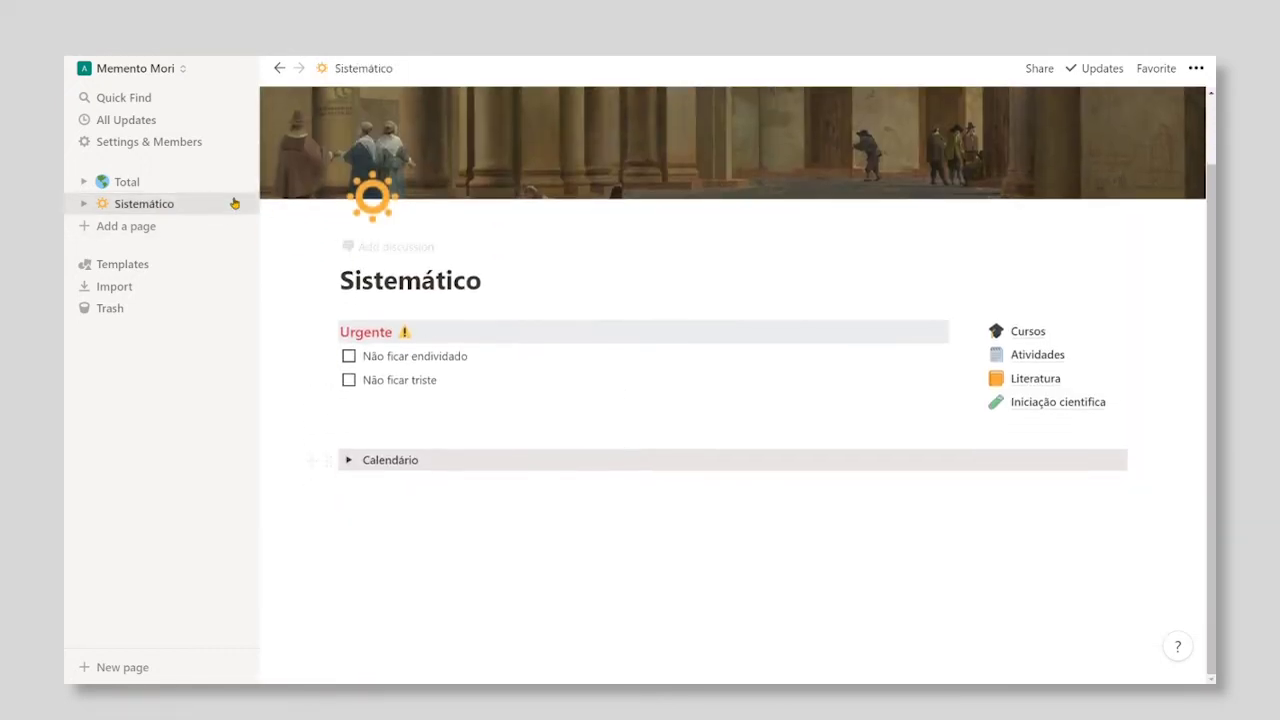
Insert a linked database of Geral below the Calendario toggle on the Total page
{"action": "left_click", "coordinate": [171, 188]}
{"action": "left_click", "coordinate": [501, 513]}
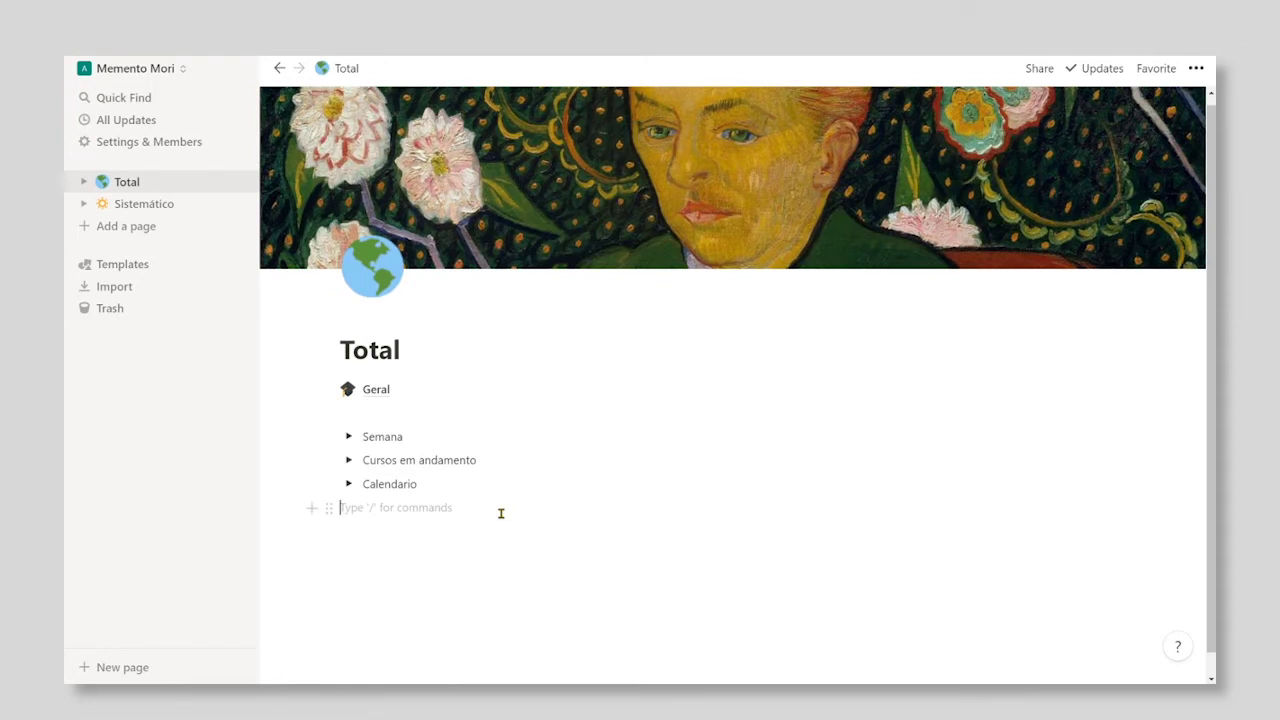
{"action": "type", "text": "/"}
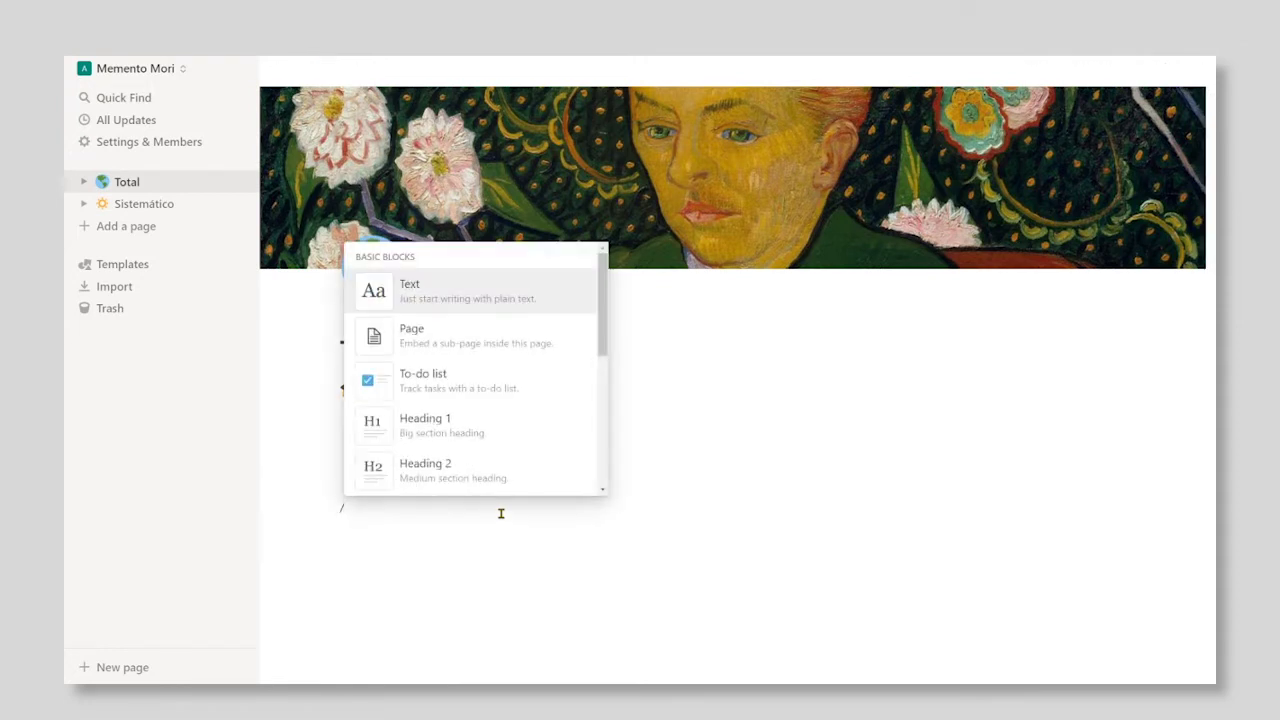
{"action": "key", "text": "BackSpace"}
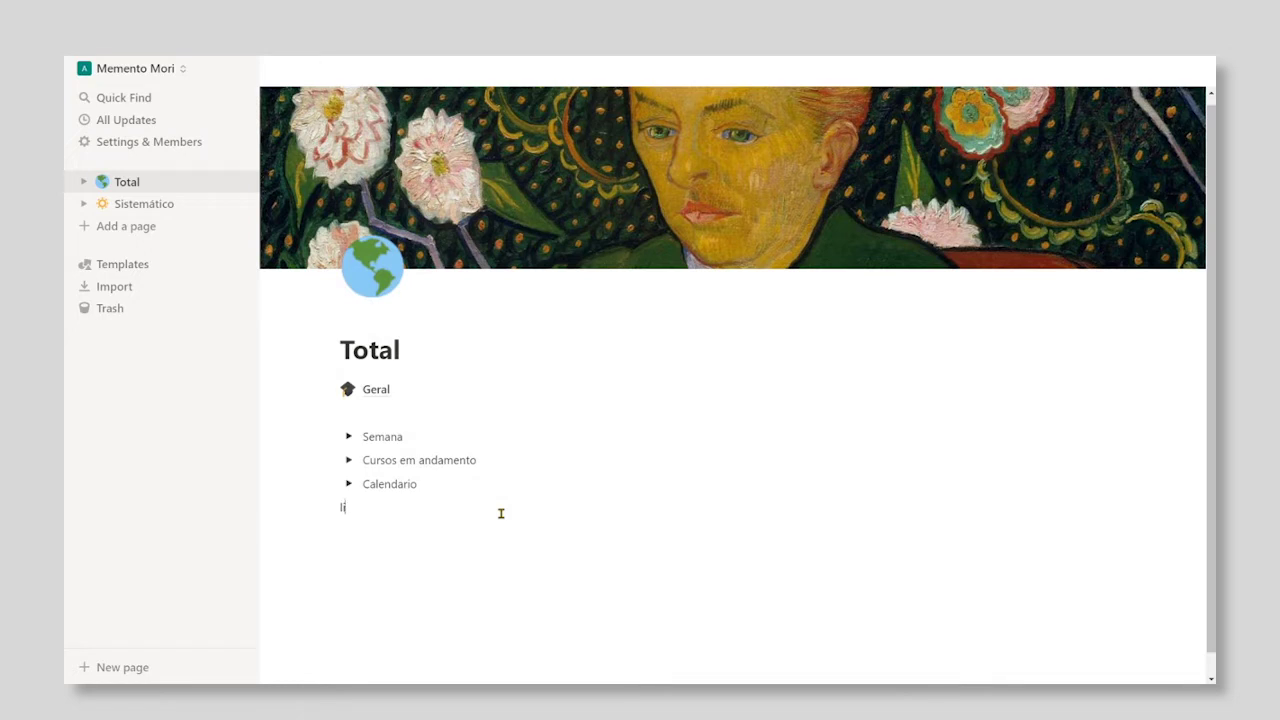
{"action": "type", "text": "/link"}
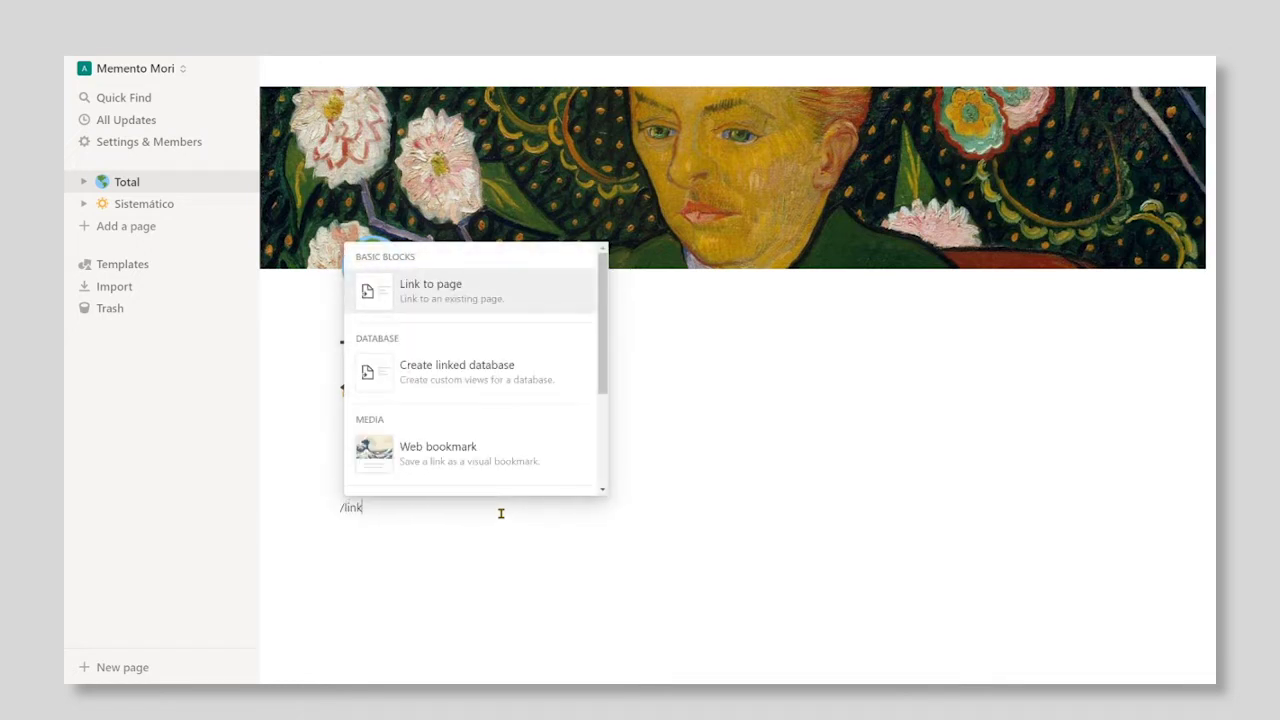
{"action": "left_click", "coordinate": [426, 366]}
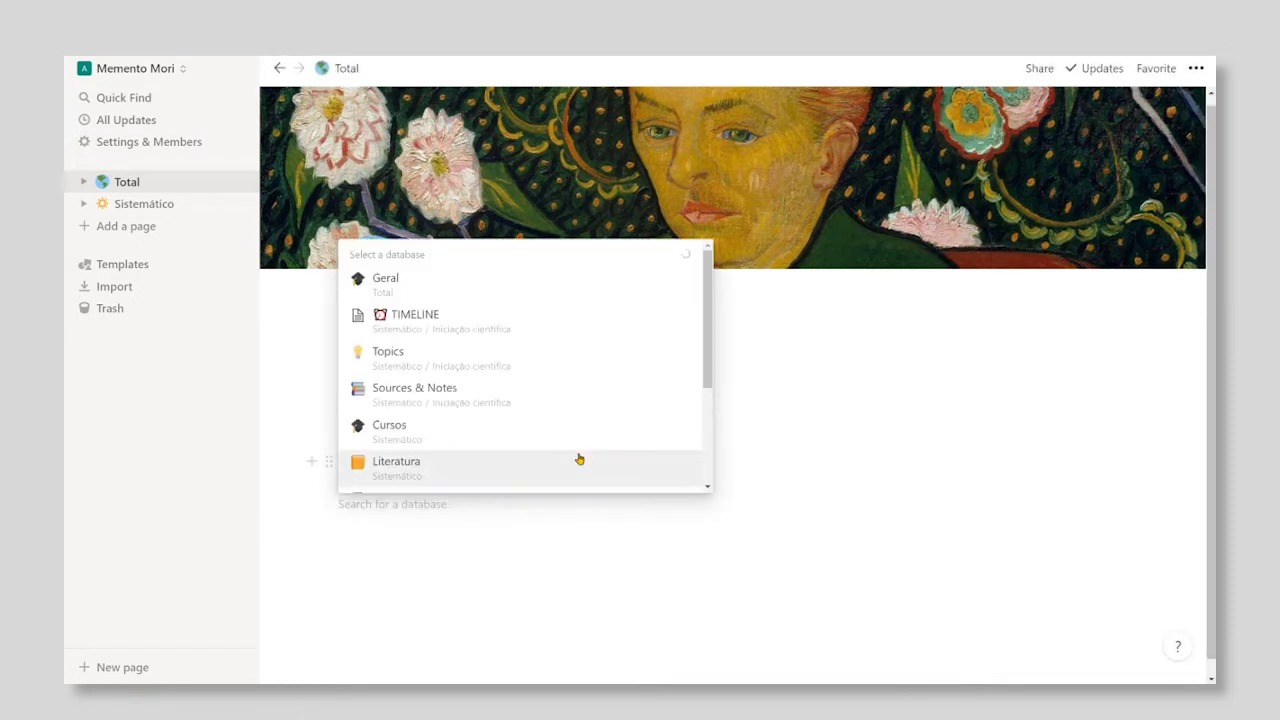
{"action": "type", "text": "Lieta"}
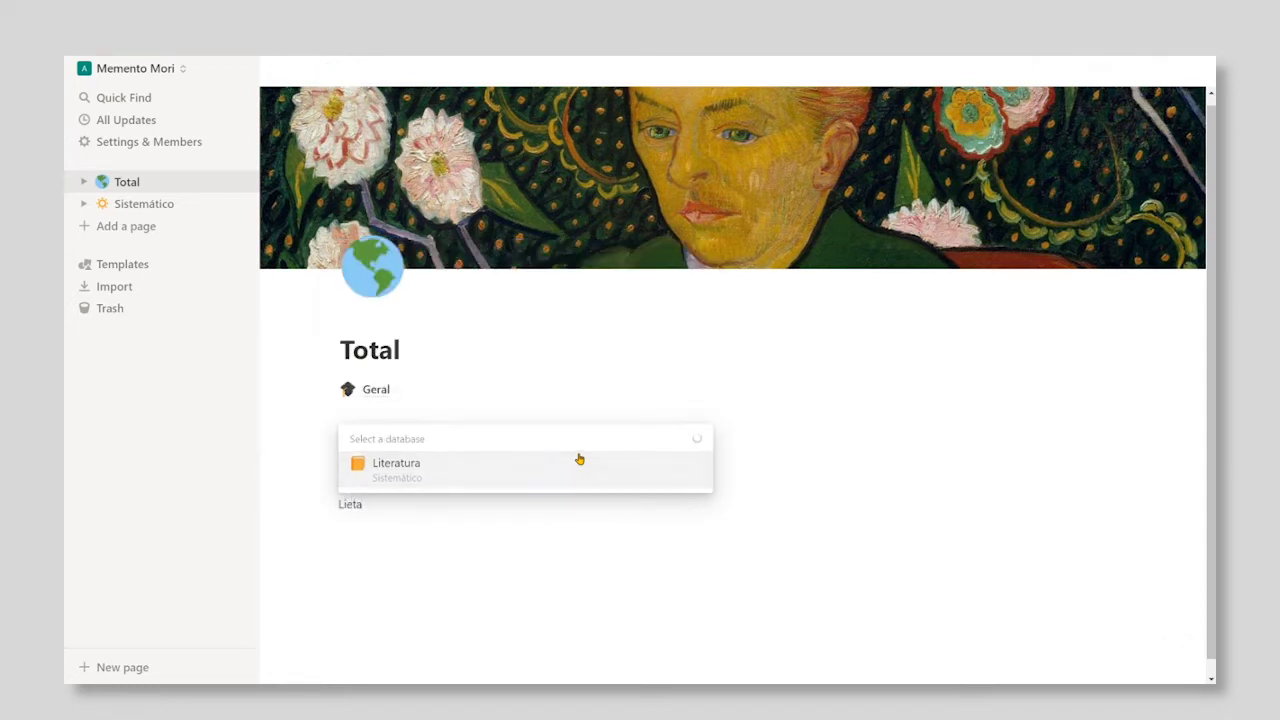
{"action": "key", "text": "BackSpace"}
{"action": "key", "text": "BackSpace"}
{"action": "key", "text": "BackSpace"}
{"action": "type", "text": "geral"}
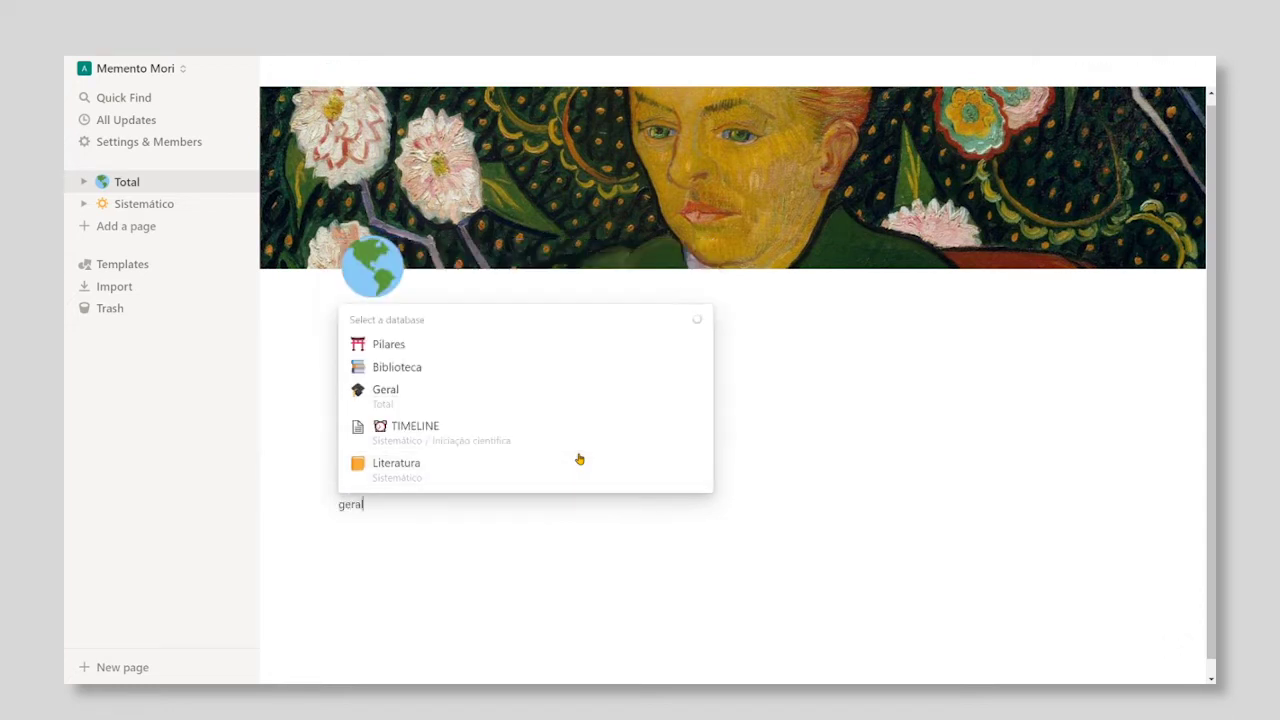
{"action": "left_click", "coordinate": [380, 462]}
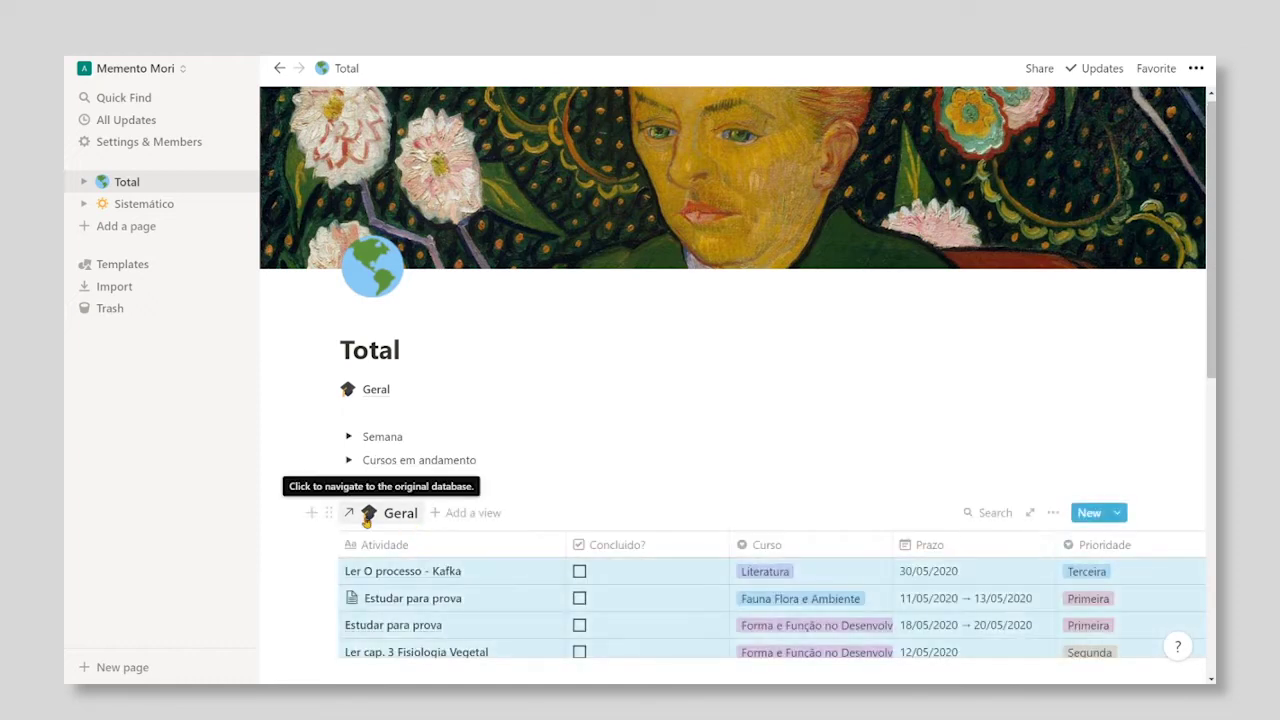
{"action": "scroll", "coordinate": [805, 530], "scroll_direction": "down", "scroll_amount": 3}
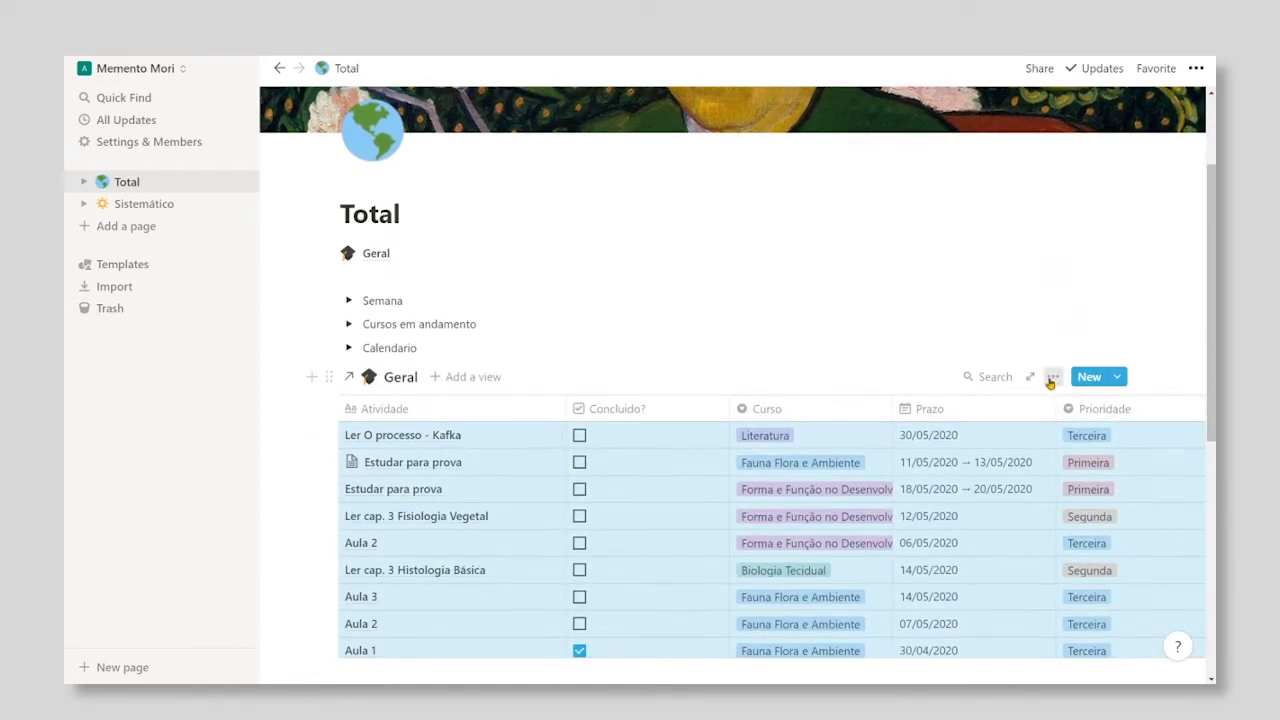
{"action": "left_click", "coordinate": [1052, 378]}
{"action": "left_click", "coordinate": [1080, 364]}
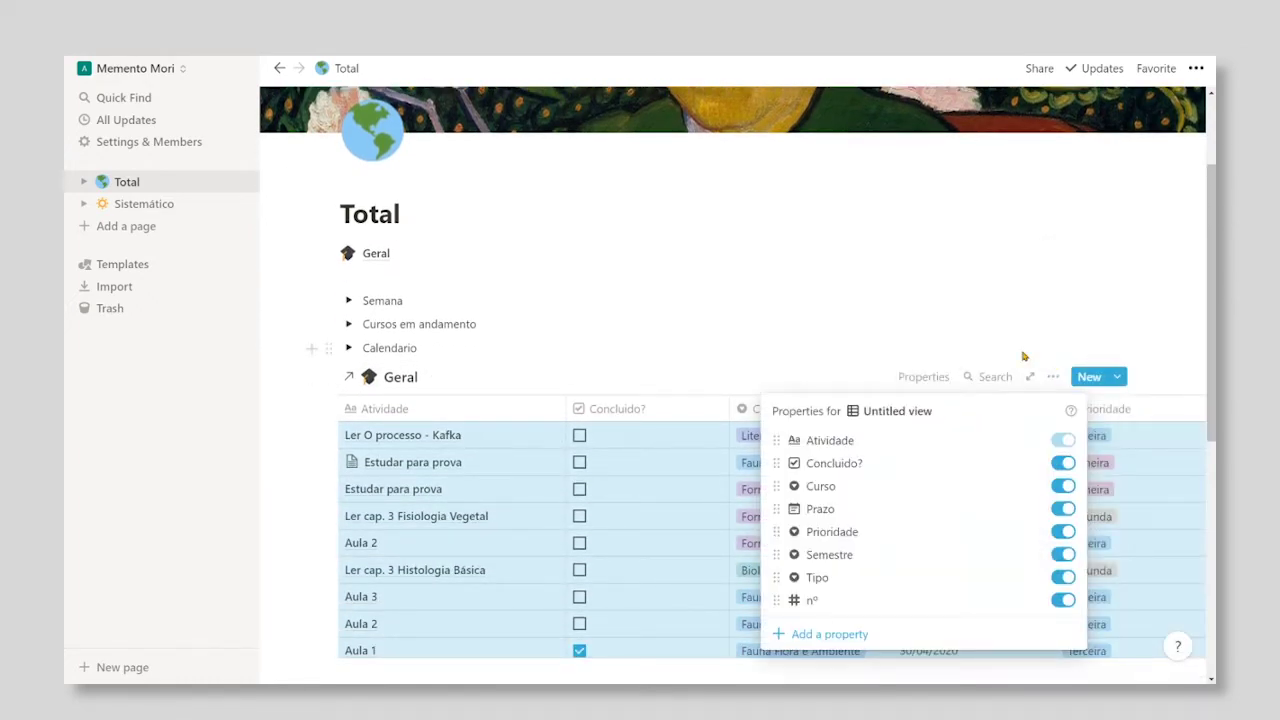
{"action": "left_click", "coordinate": [1053, 377]}
{"action": "left_click", "coordinate": [1053, 377]}
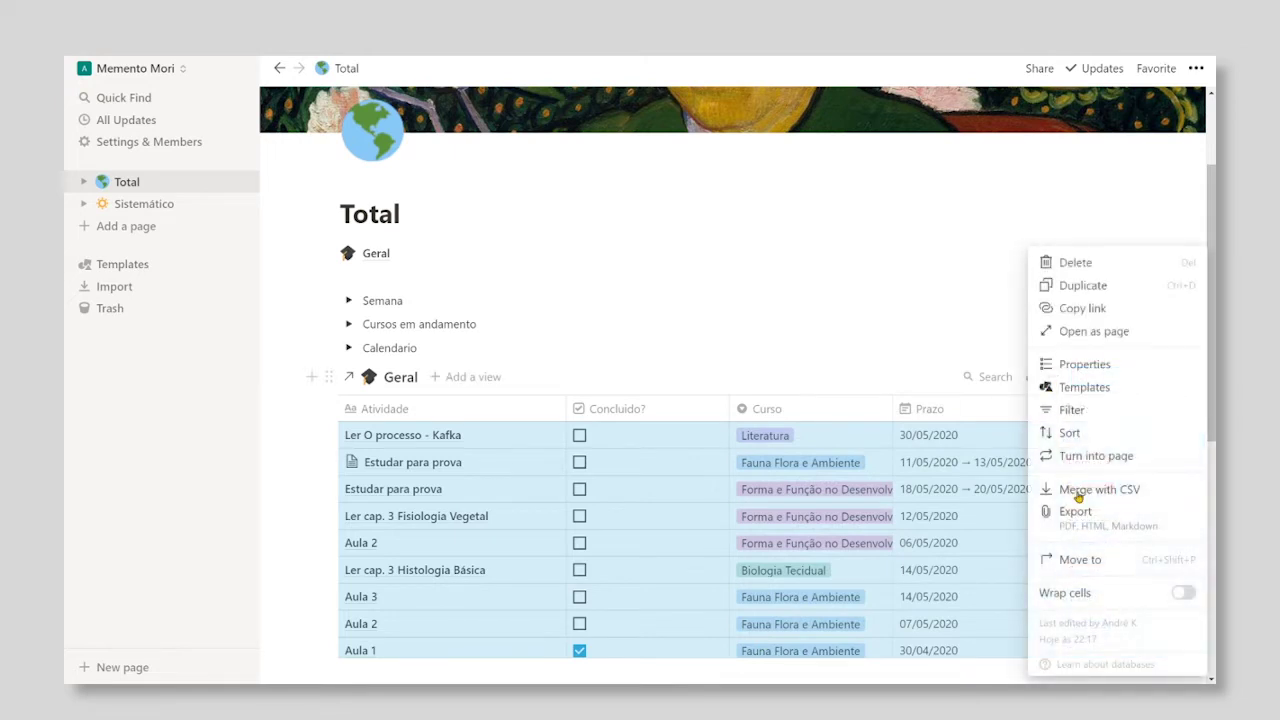
{"action": "key", "text": "Escape"}
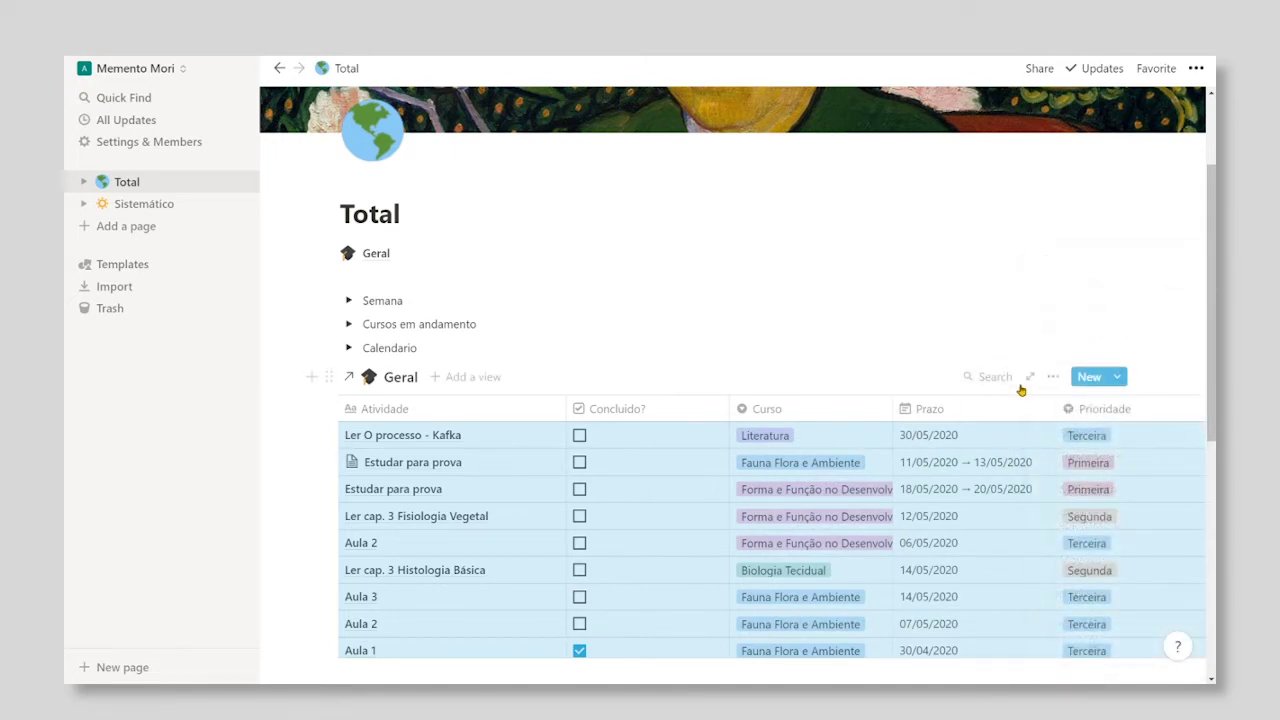
Filter the new linked Geral database to entries whose Curso is Literatura
{"action": "left_click", "coordinate": [1053, 377]}
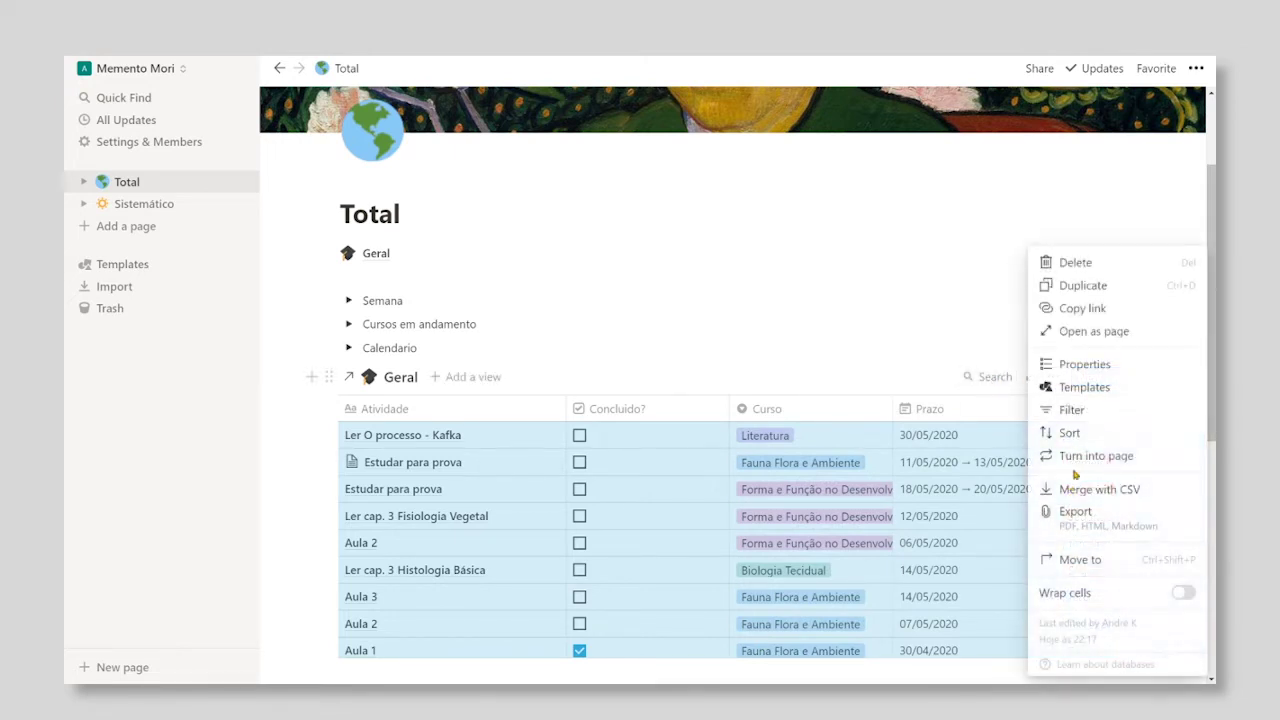
{"action": "left_click", "coordinate": [1072, 409]}
{"action": "left_click", "coordinate": [775, 528]}
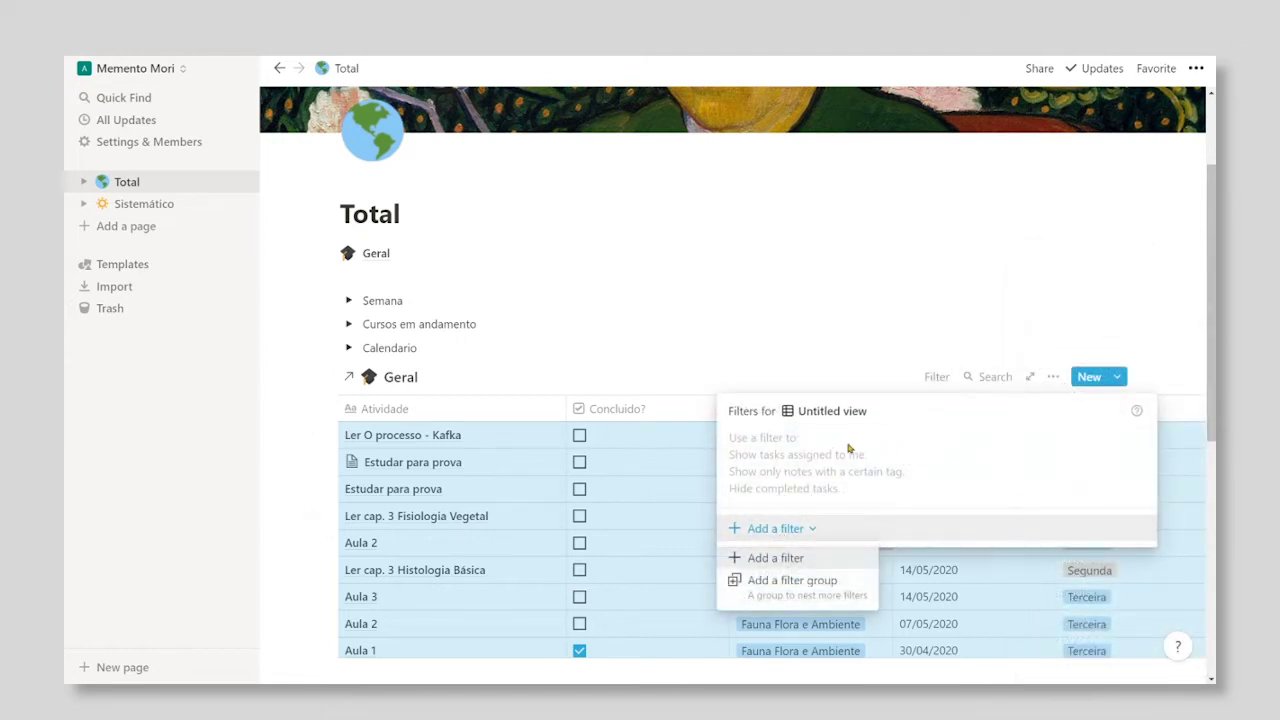
{"action": "left_click", "coordinate": [777, 566]}
{"action": "left_click", "coordinate": [927, 443]}
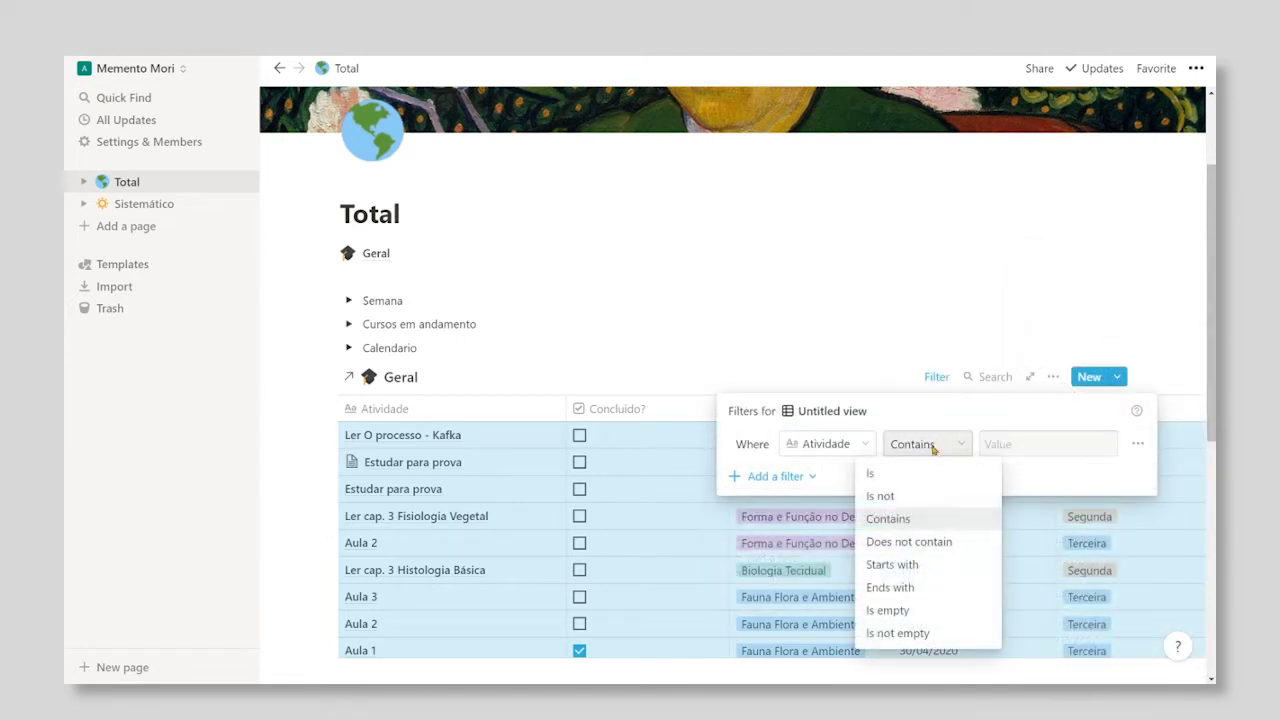
{"action": "left_click", "coordinate": [840, 447]}
{"action": "left_click", "coordinate": [843, 448]}
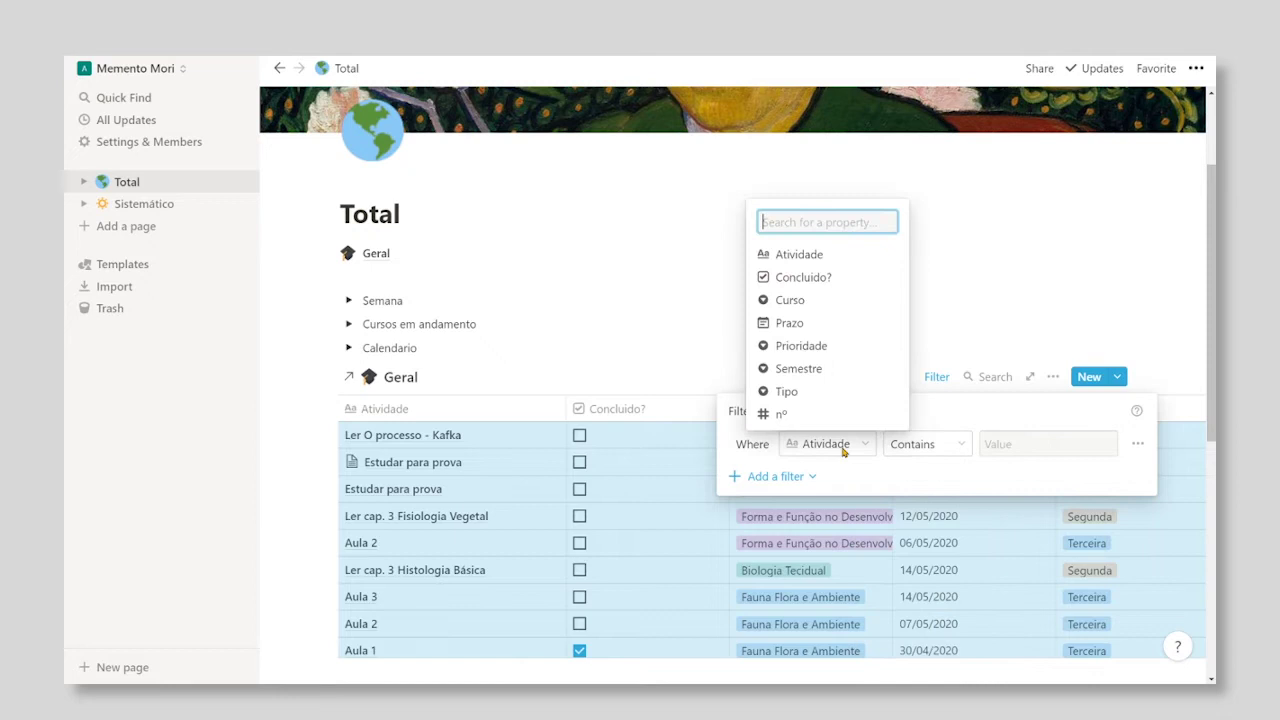
{"action": "left_click", "coordinate": [797, 302]}
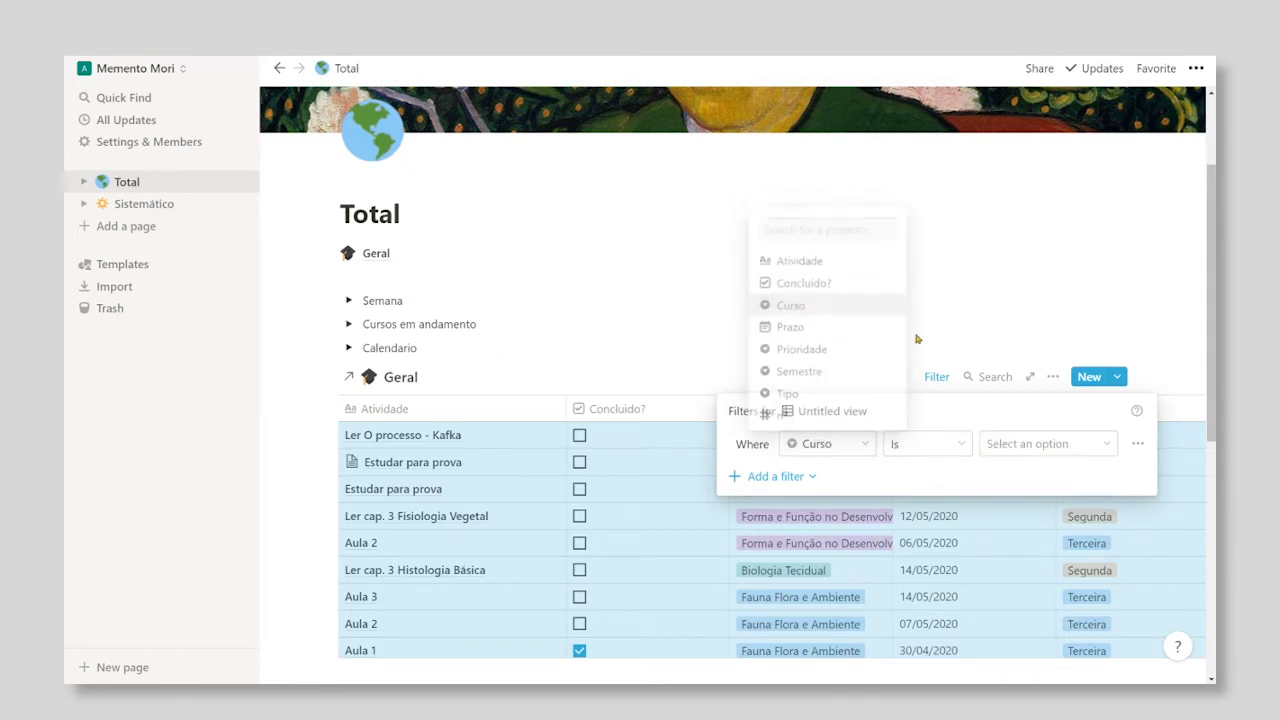
{"action": "left_click", "coordinate": [1034, 446]}
{"action": "left_click", "coordinate": [1019, 649]}
{"action": "key", "text": "Escape"}
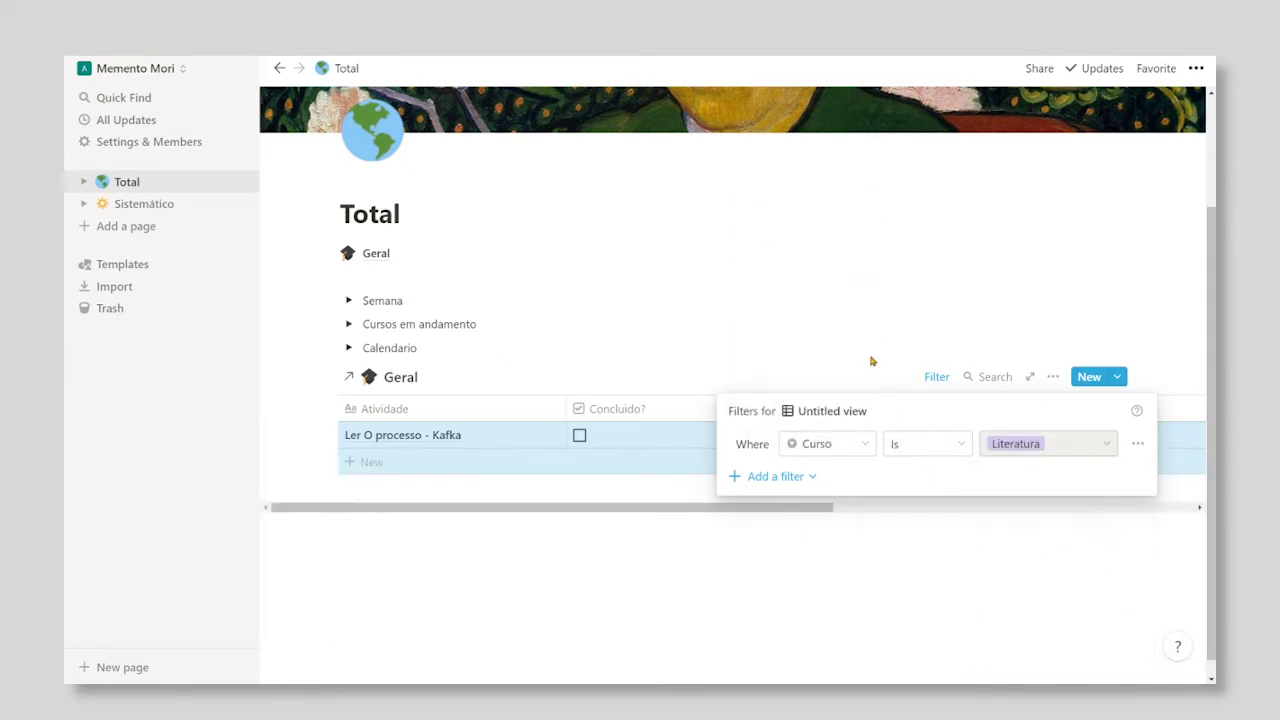
{"action": "left_click", "coordinate": [486, 494]}
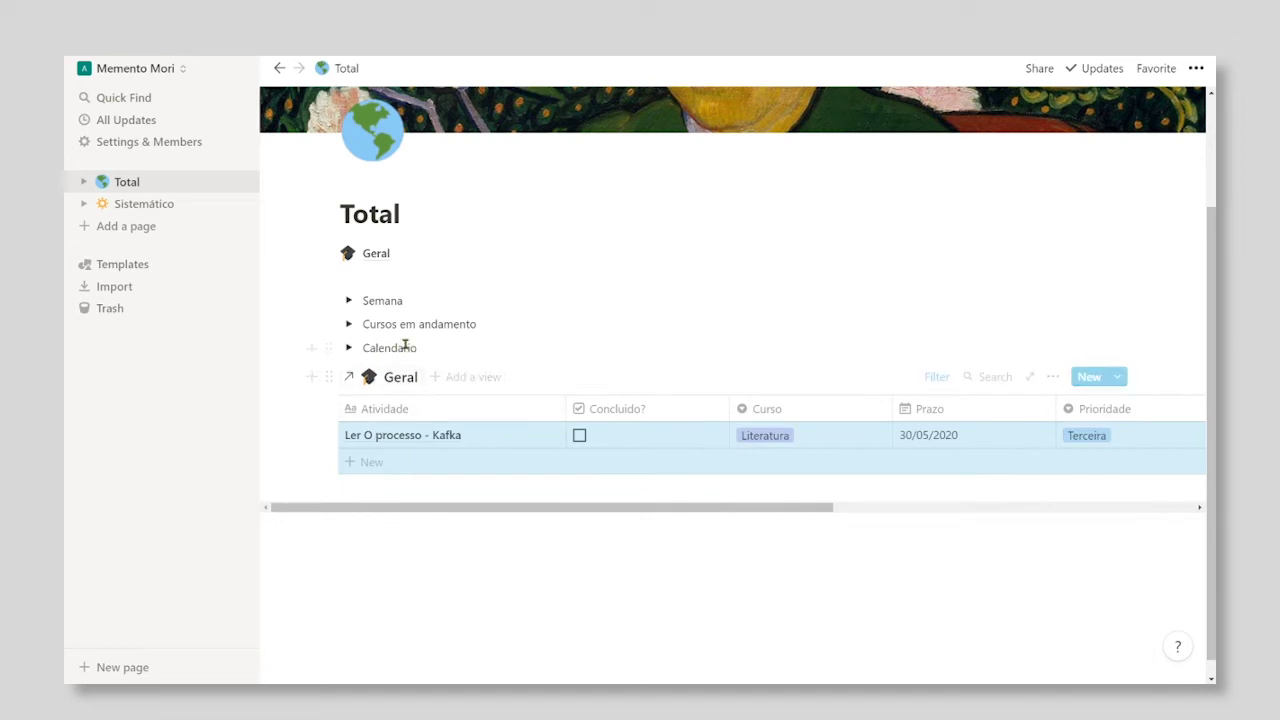
Add a Literatura toggle below Calendario, move the filtered Geral database inside it and collapse the toggle
{"action": "left_click", "coordinate": [454, 348]}
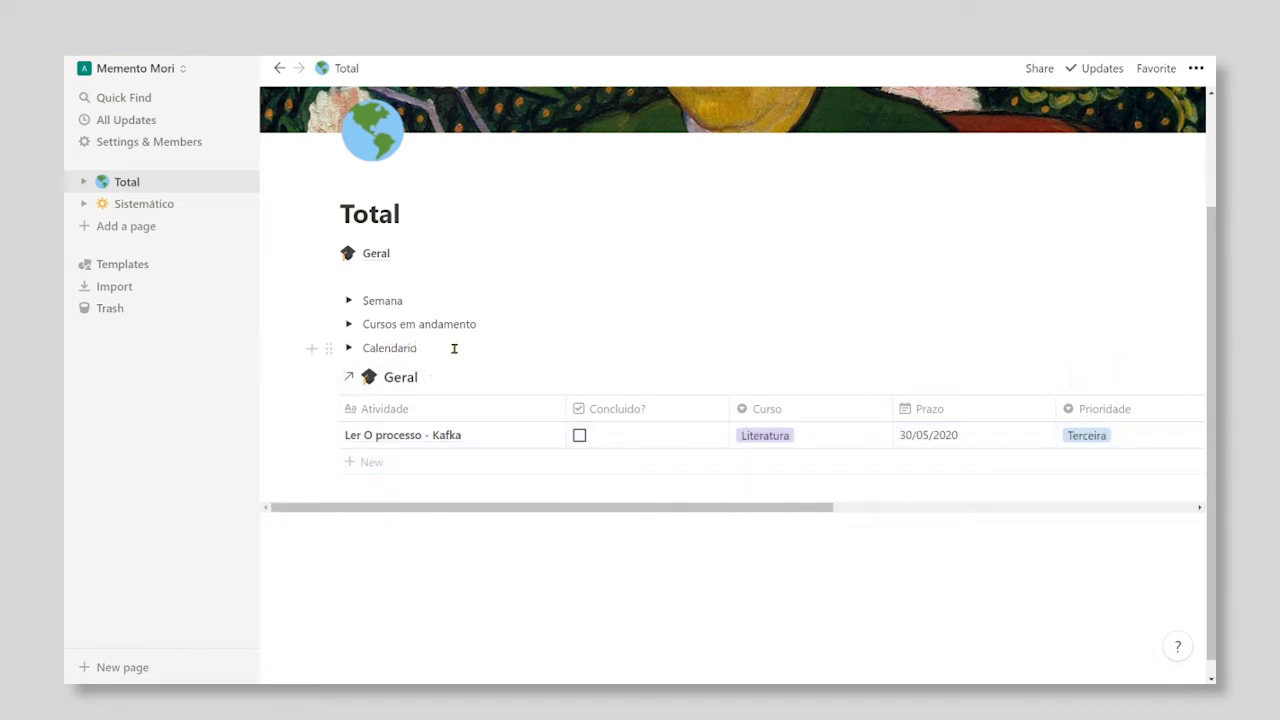
{"action": "key", "text": "Return"}
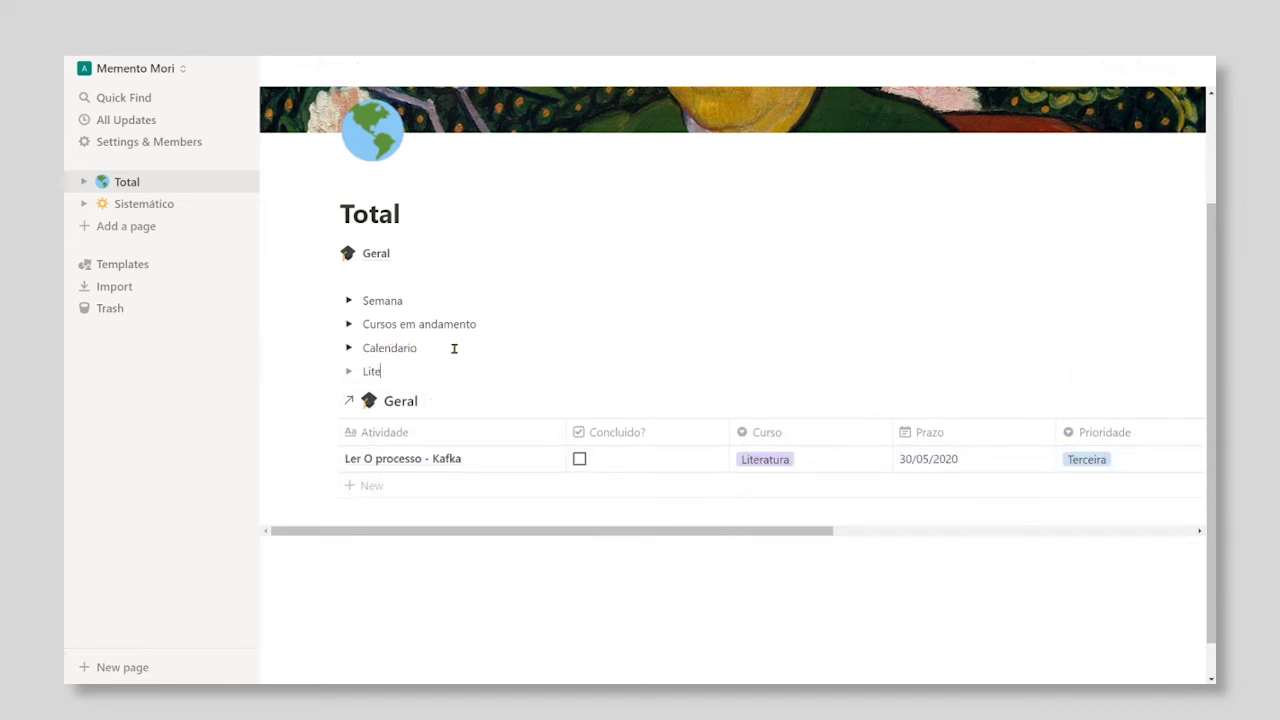
{"action": "left_click", "coordinate": [349, 371]}
{"action": "left_click_drag", "start_coordinate": [322, 424], "coordinate": [382, 390]}
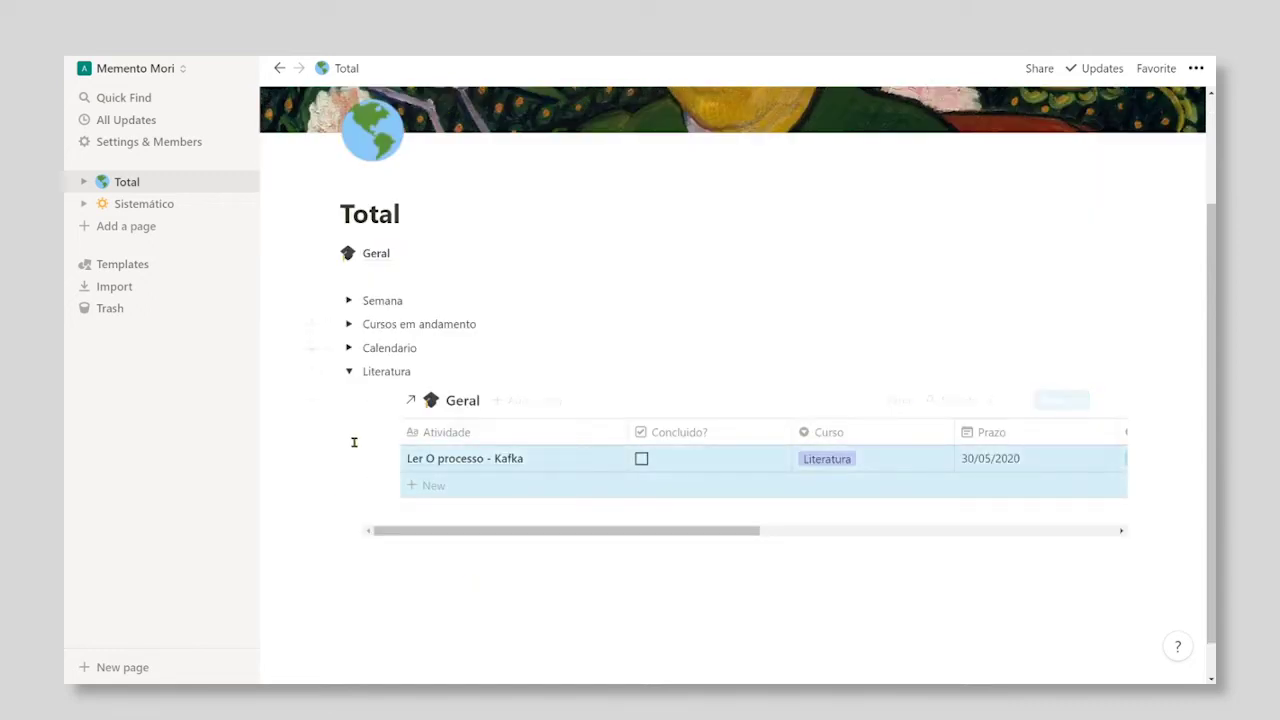
{"action": "left_click", "coordinate": [350, 371]}
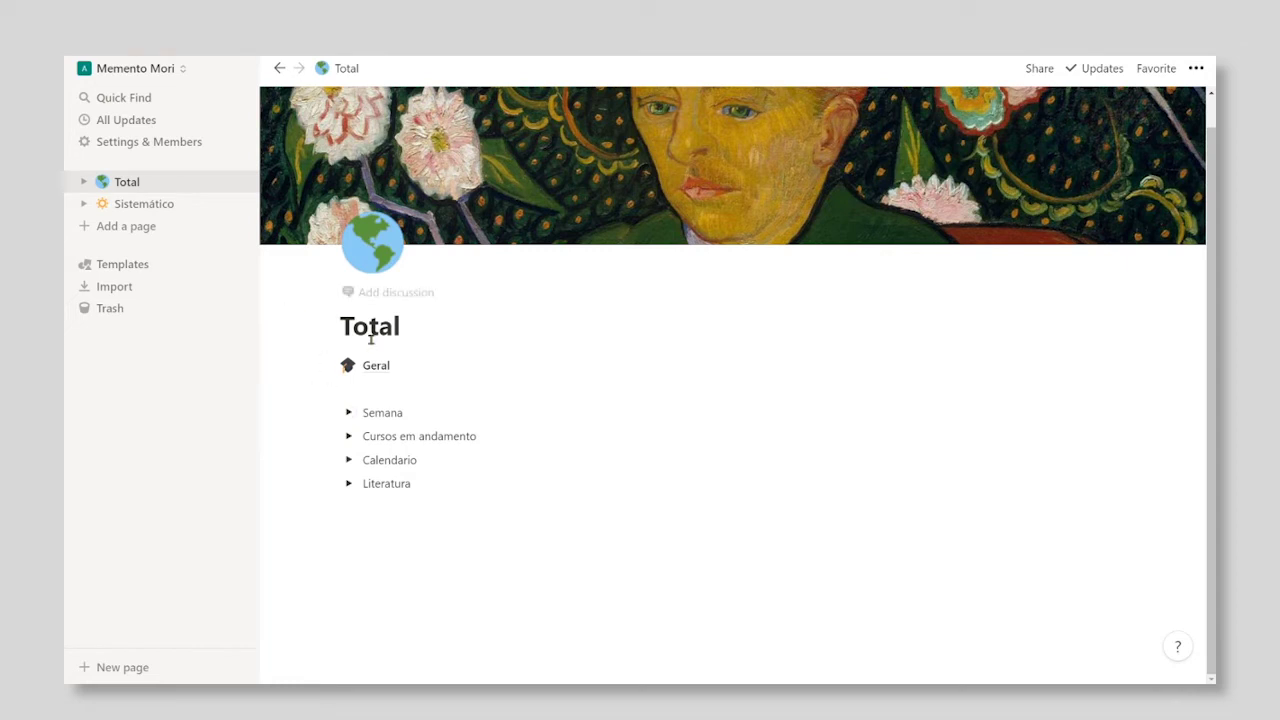
Expand the Semana toggle on the Total page to view its contents and collapse it again
{"action": "left_click", "coordinate": [349, 414]}
{"action": "left_click", "coordinate": [349, 414]}
{"action": "scroll", "coordinate": [380, 372], "scroll_direction": "up", "scroll_amount": 1}
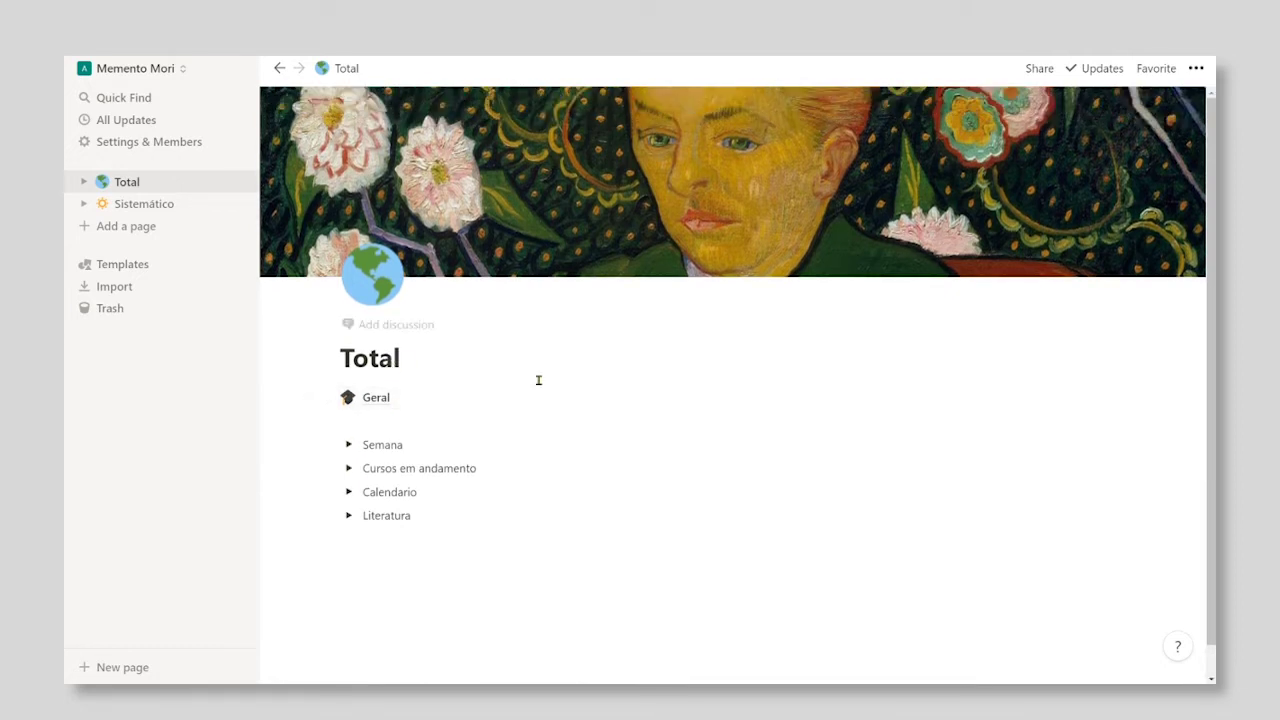
Open the Cursos database from the Sistemático page
{"action": "left_click", "coordinate": [155, 210]}
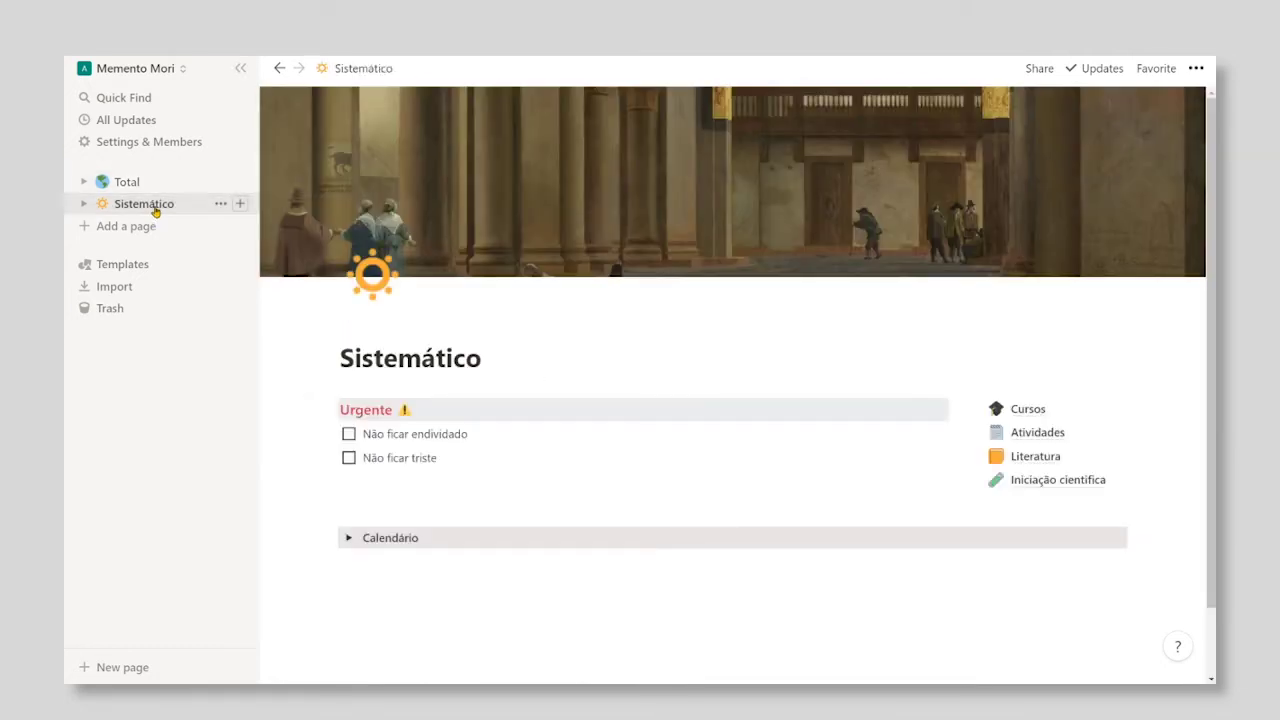
{"action": "scroll", "coordinate": [552, 278], "scroll_direction": "down", "scroll_amount": 1}
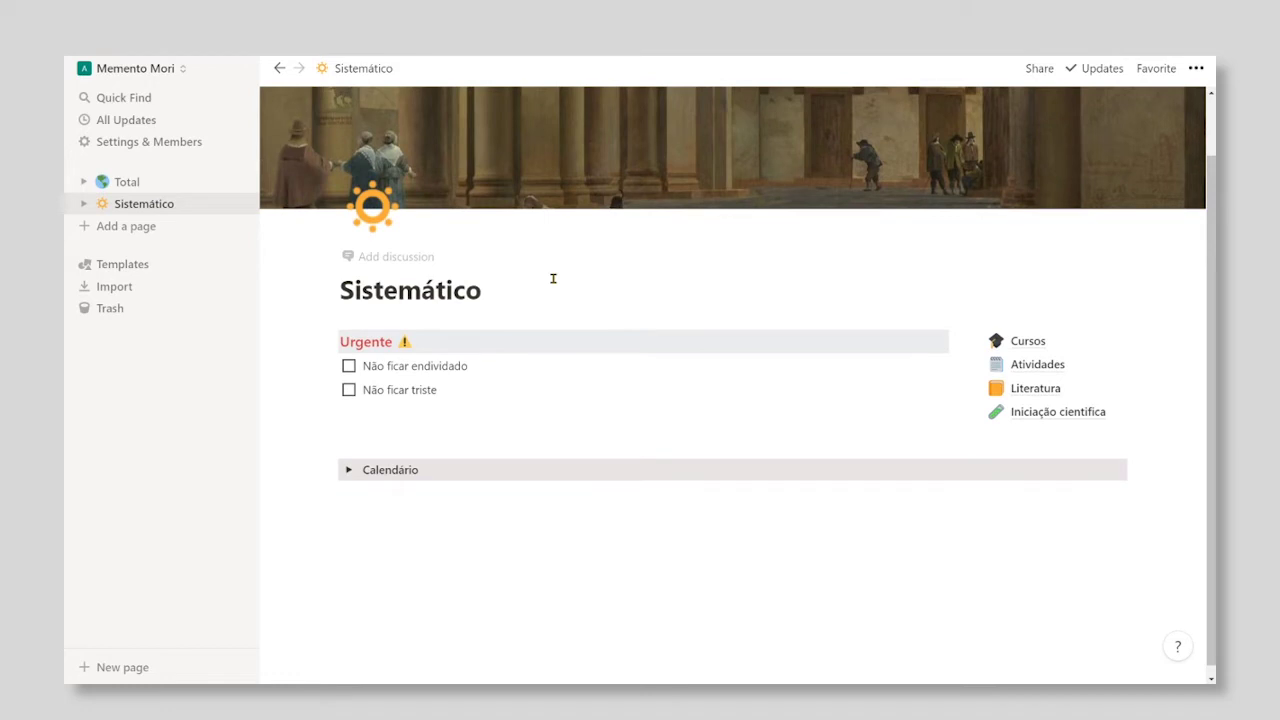
{"action": "scroll", "coordinate": [552, 278], "scroll_direction": "up", "scroll_amount": 1}
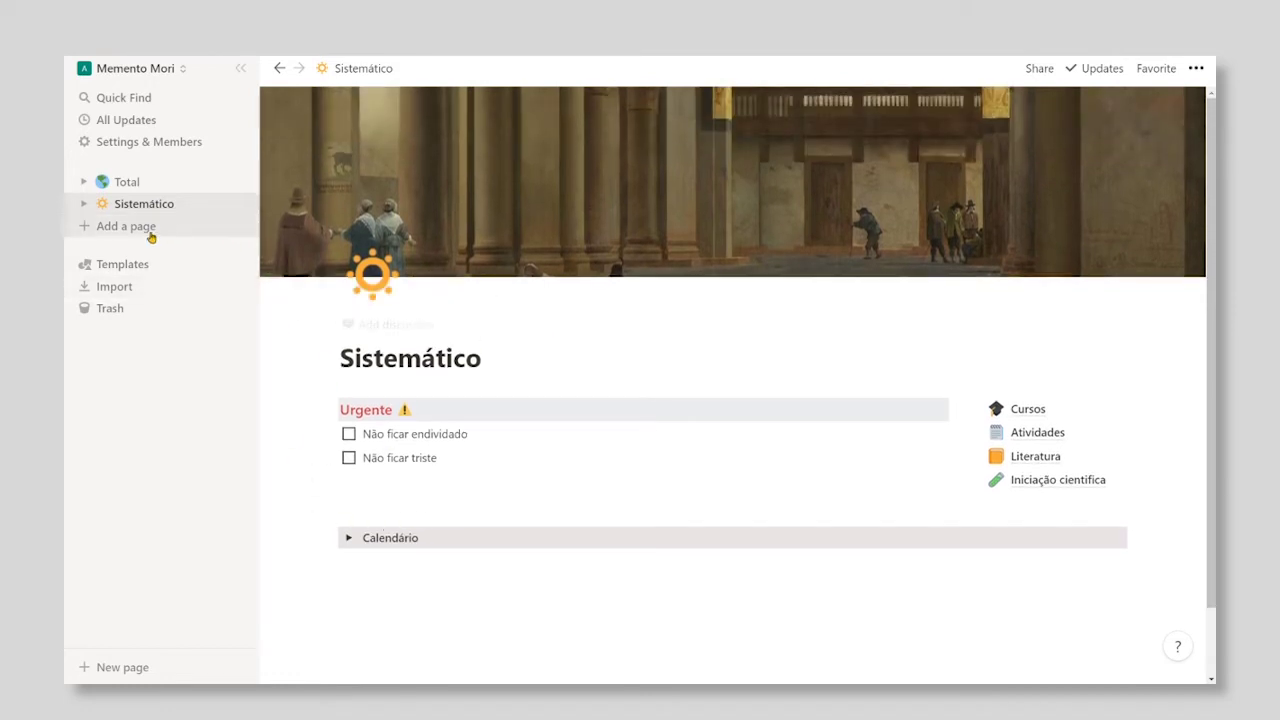
{"action": "left_click", "coordinate": [1028, 410]}
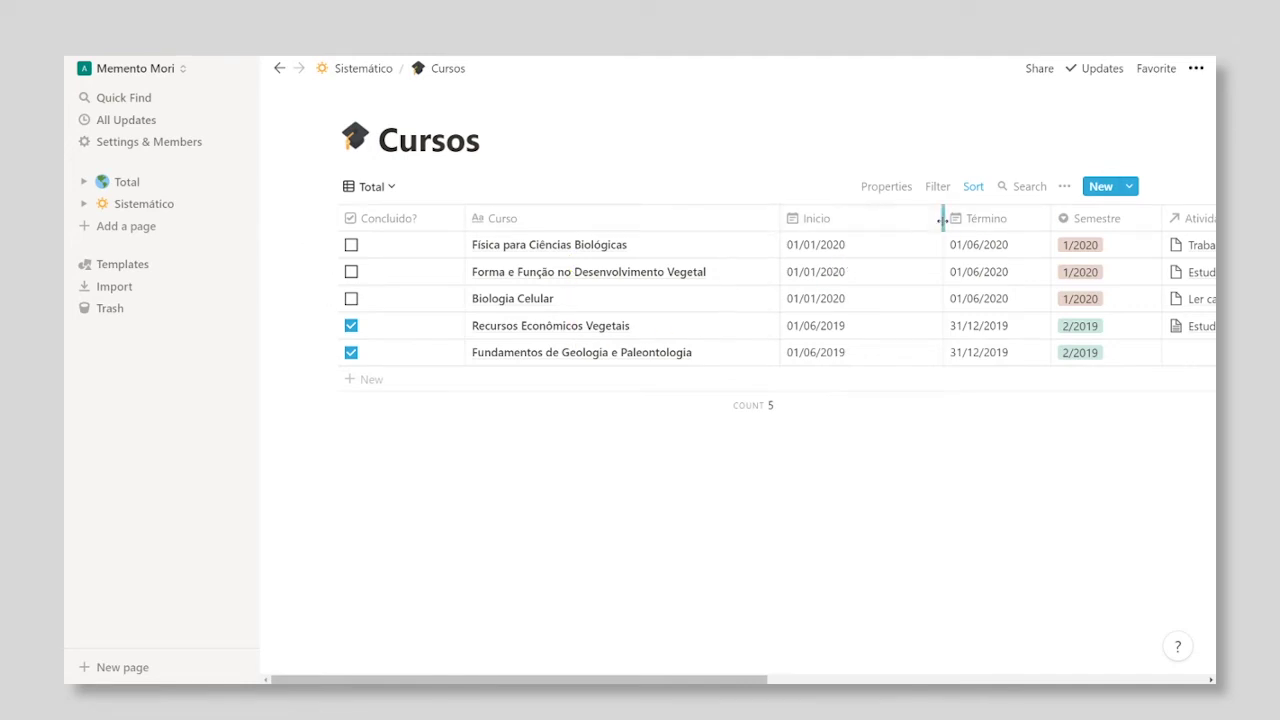
Narrow the Início and Concluído? columns of the Cursos table to fit their contents
{"action": "left_click_drag", "start_coordinate": [942, 220], "coordinate": [868, 220]}
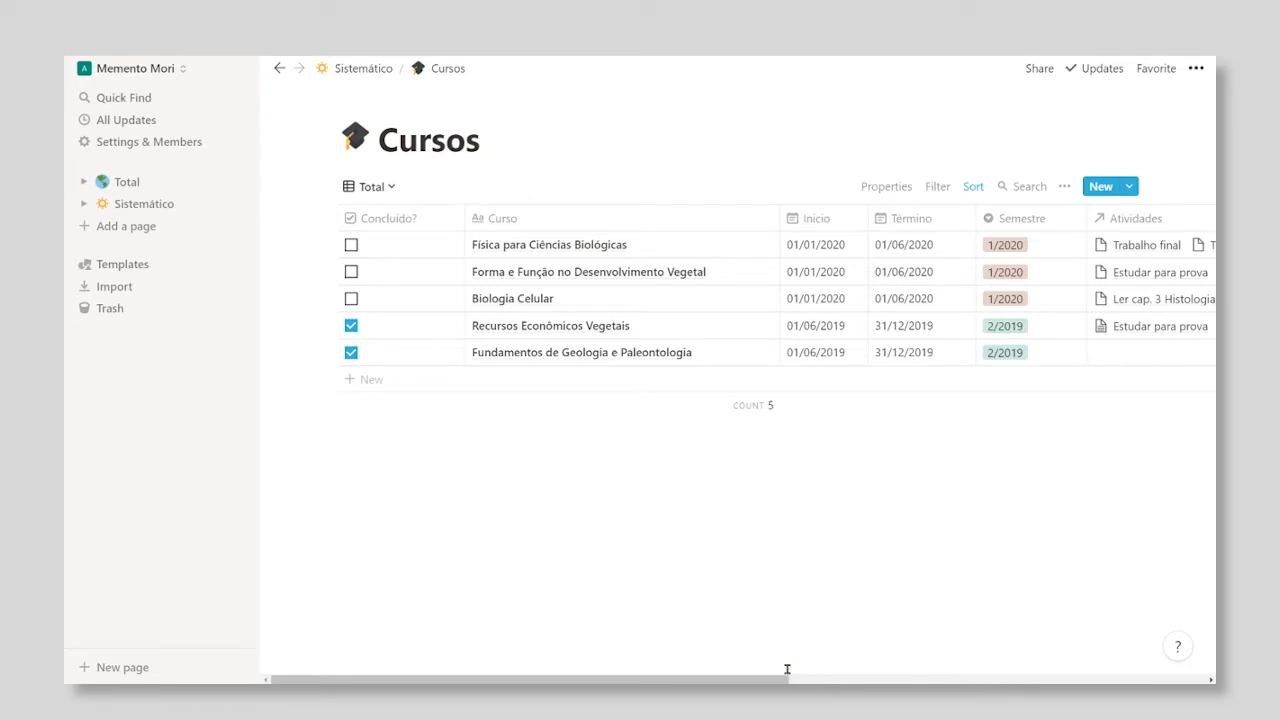
{"action": "left_click_drag", "start_coordinate": [466, 220], "coordinate": [551, 223]}
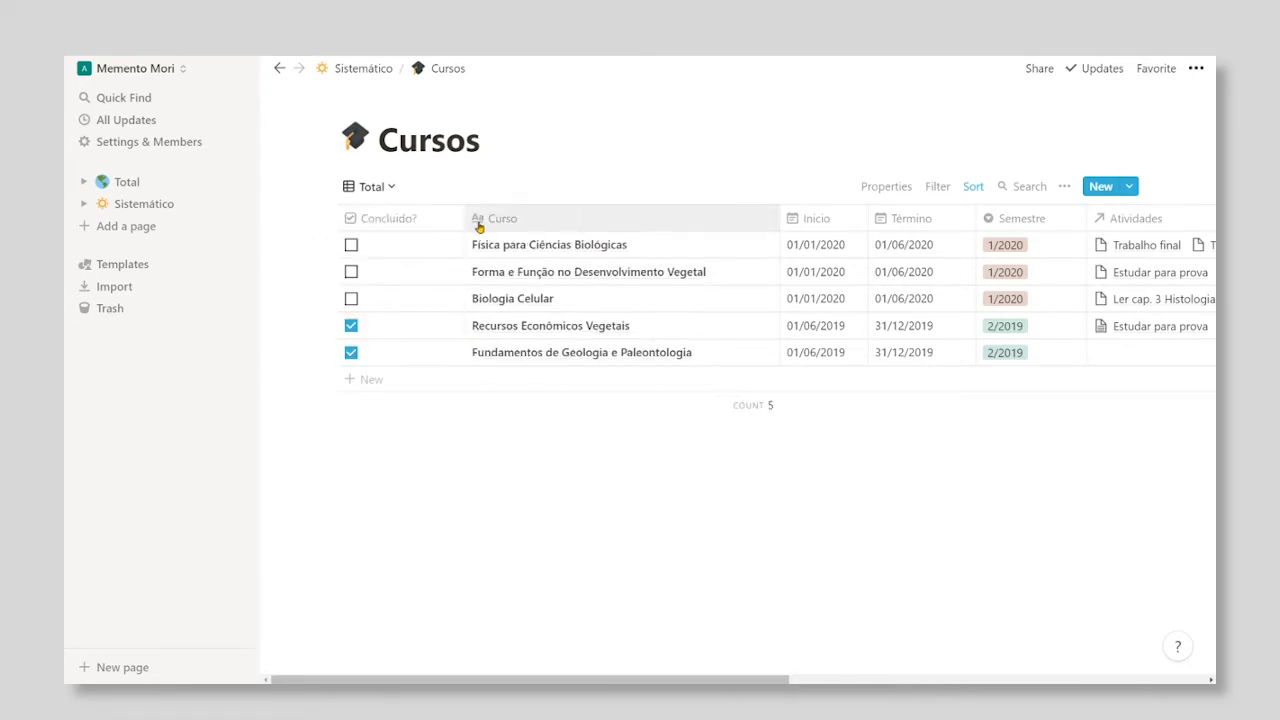
{"action": "left_click_drag", "start_coordinate": [466, 220], "coordinate": [432, 220]}
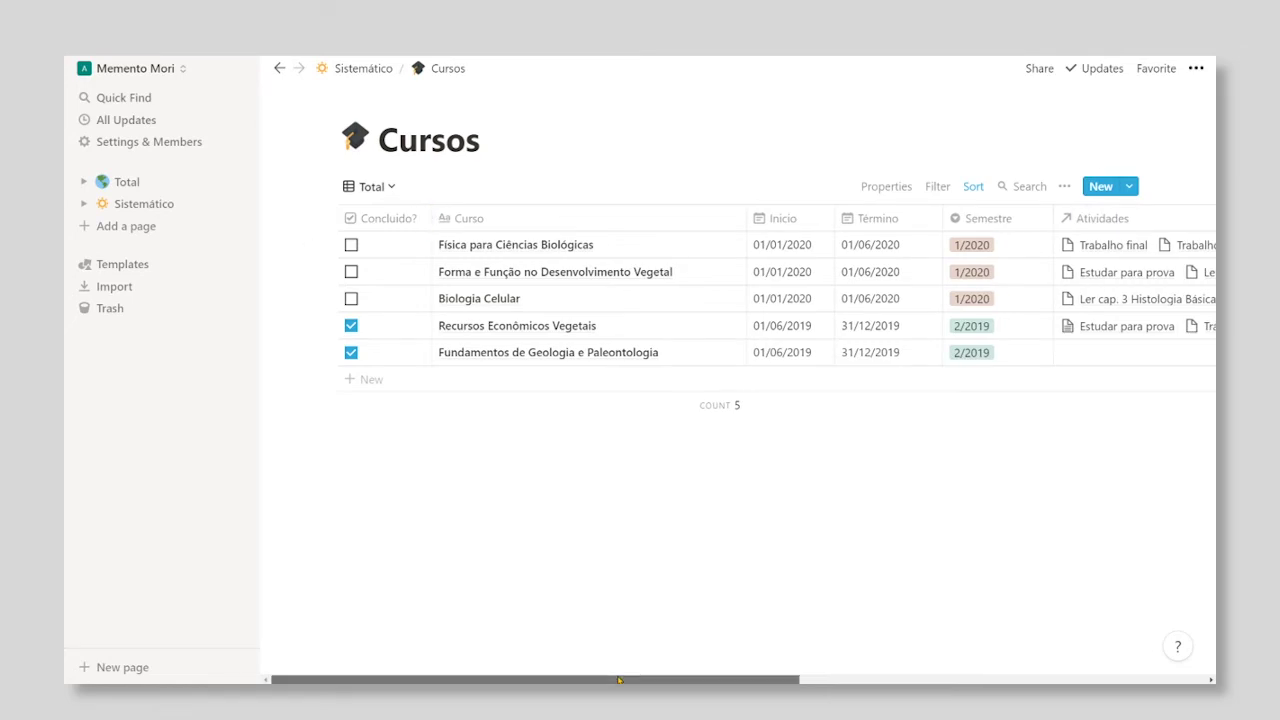
Review the Atividades, TOTAL, FEITAS and Andamento columns of Cursos and open the Atividades database from the Sistemático page
{"action": "scroll", "coordinate": [883, 652], "scroll_direction": "right", "scroll_amount": 10}
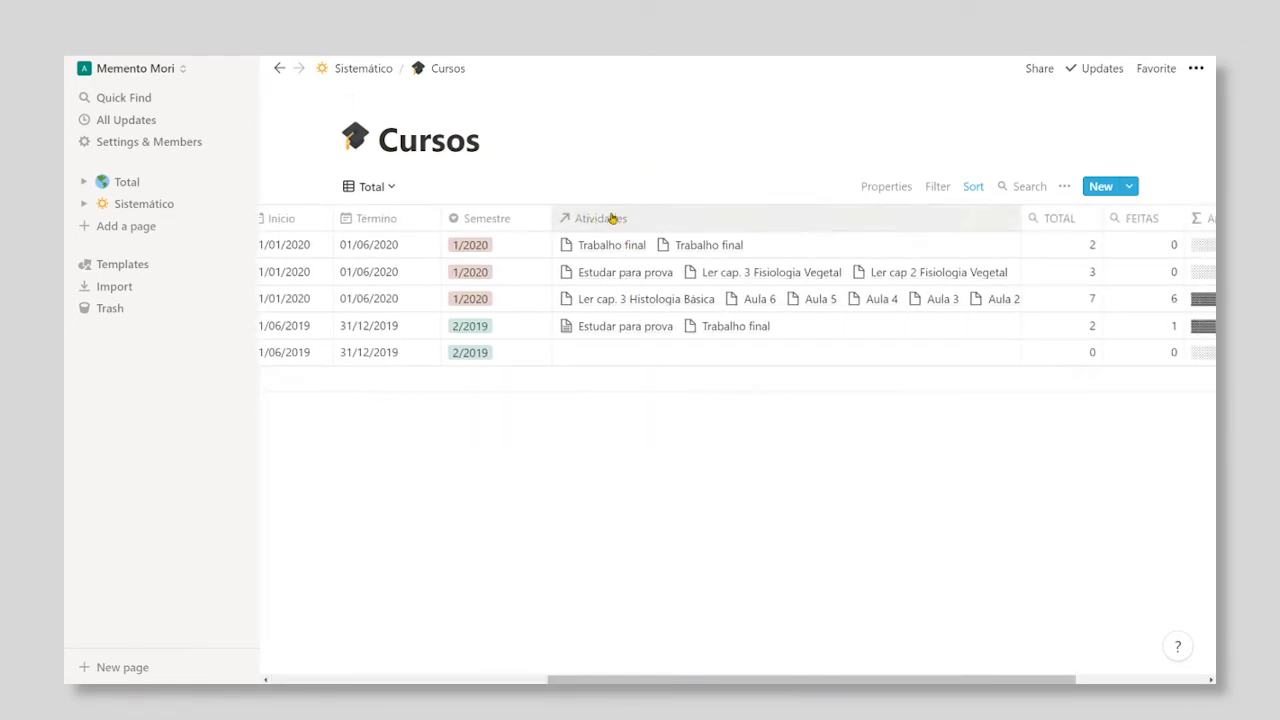
{"action": "left_click_drag", "start_coordinate": [764, 680], "coordinate": [831, 680]}
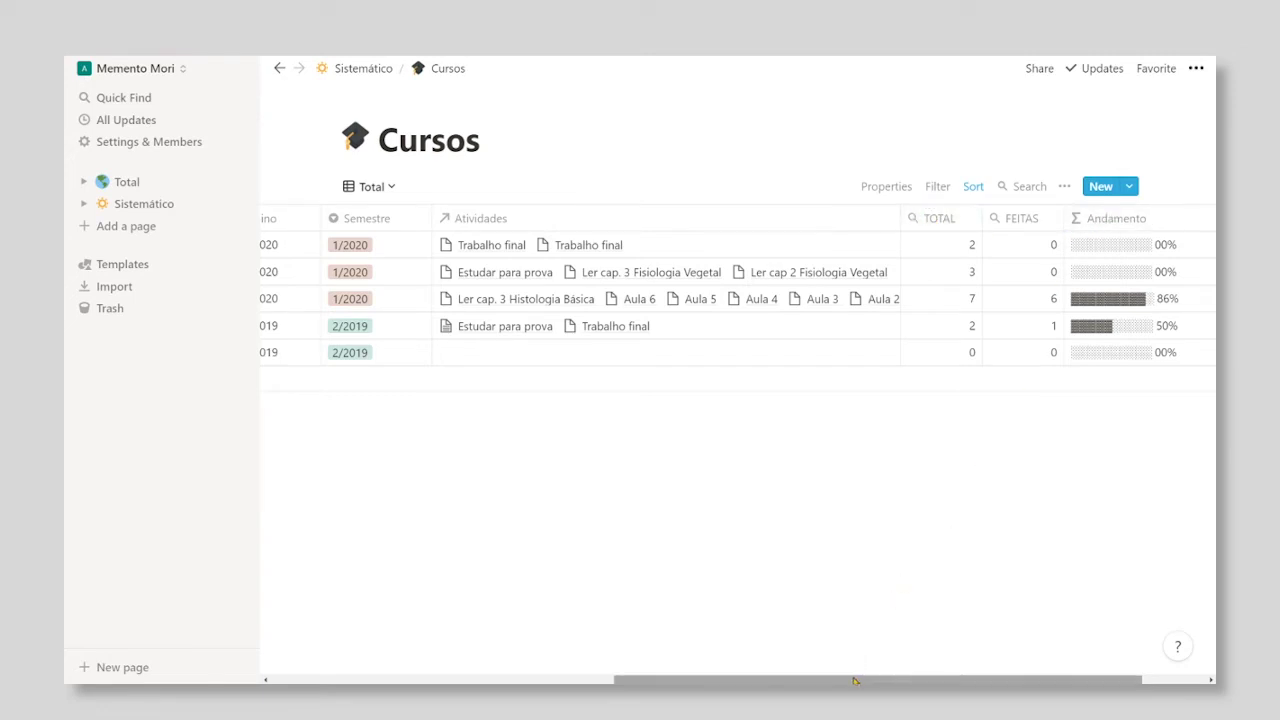
{"action": "left_click_drag", "start_coordinate": [855, 680], "coordinate": [758, 680]}
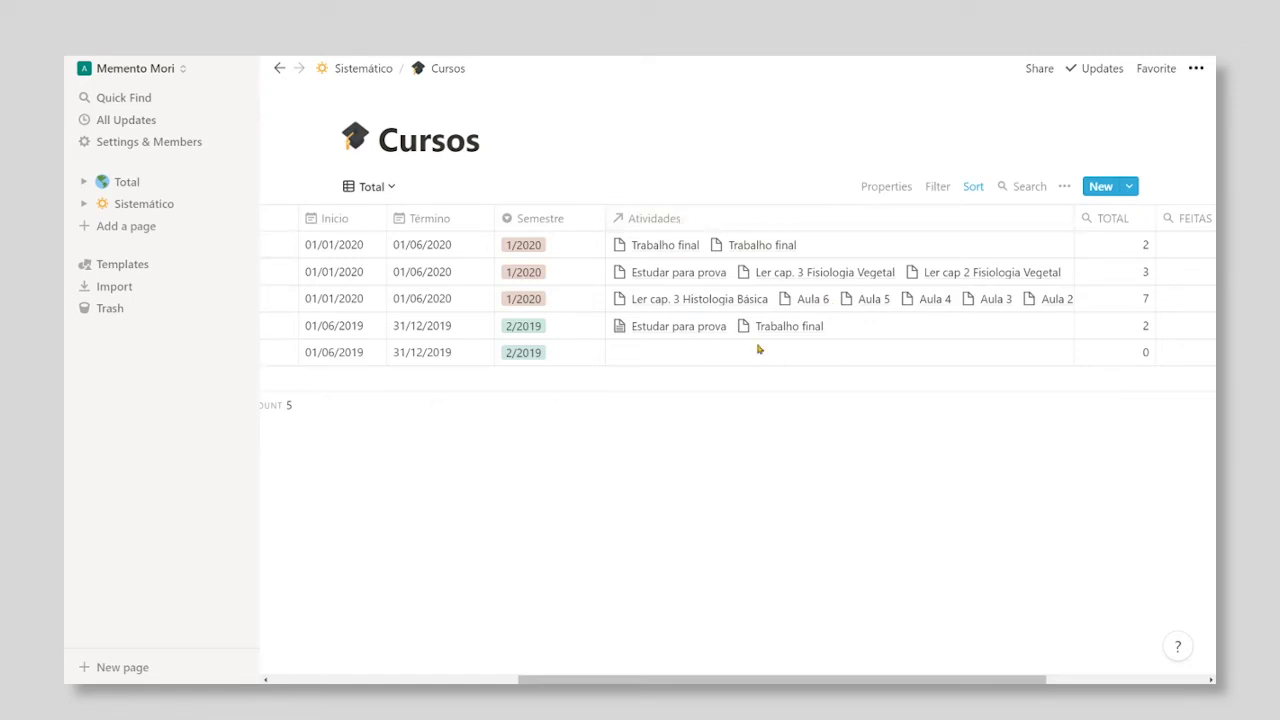
{"action": "left_click", "coordinate": [355, 68]}
{"action": "left_click", "coordinate": [1034, 432]}
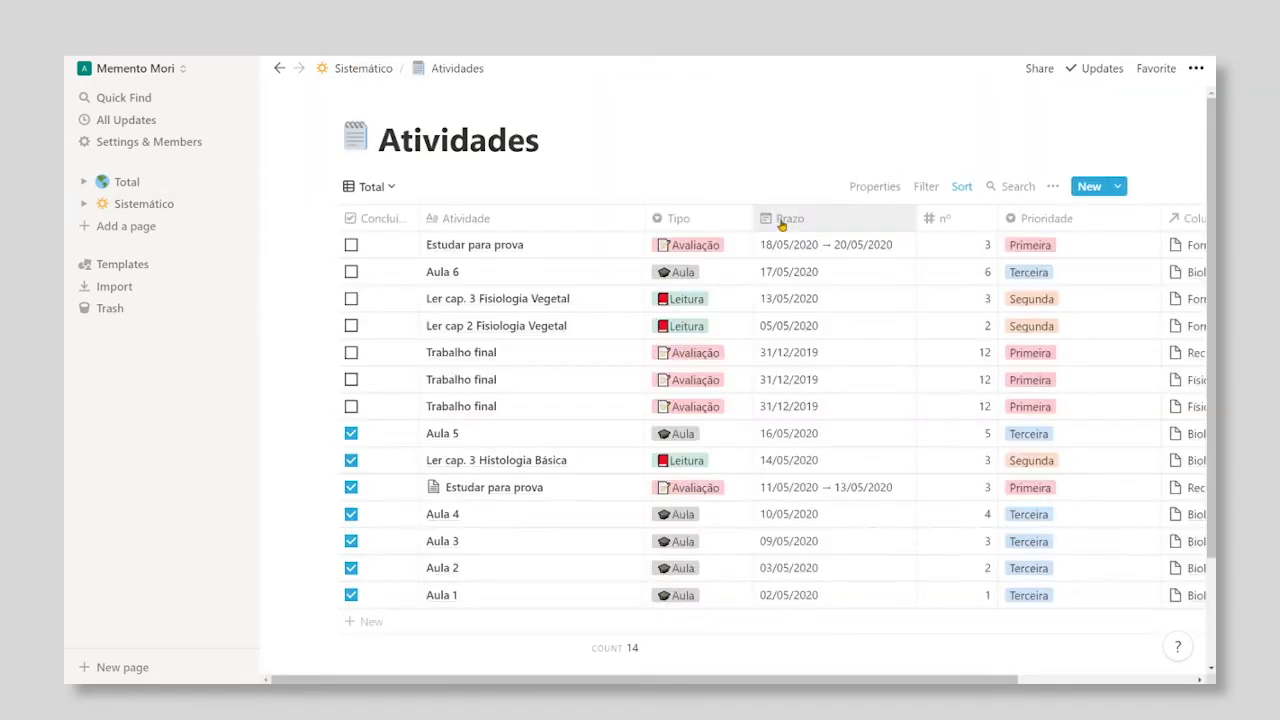
Add a Relation property to the end of the Atividades table and link it to the Cursos database
{"action": "scroll", "coordinate": [672, 681], "scroll_direction": "right", "scroll_amount": 3}
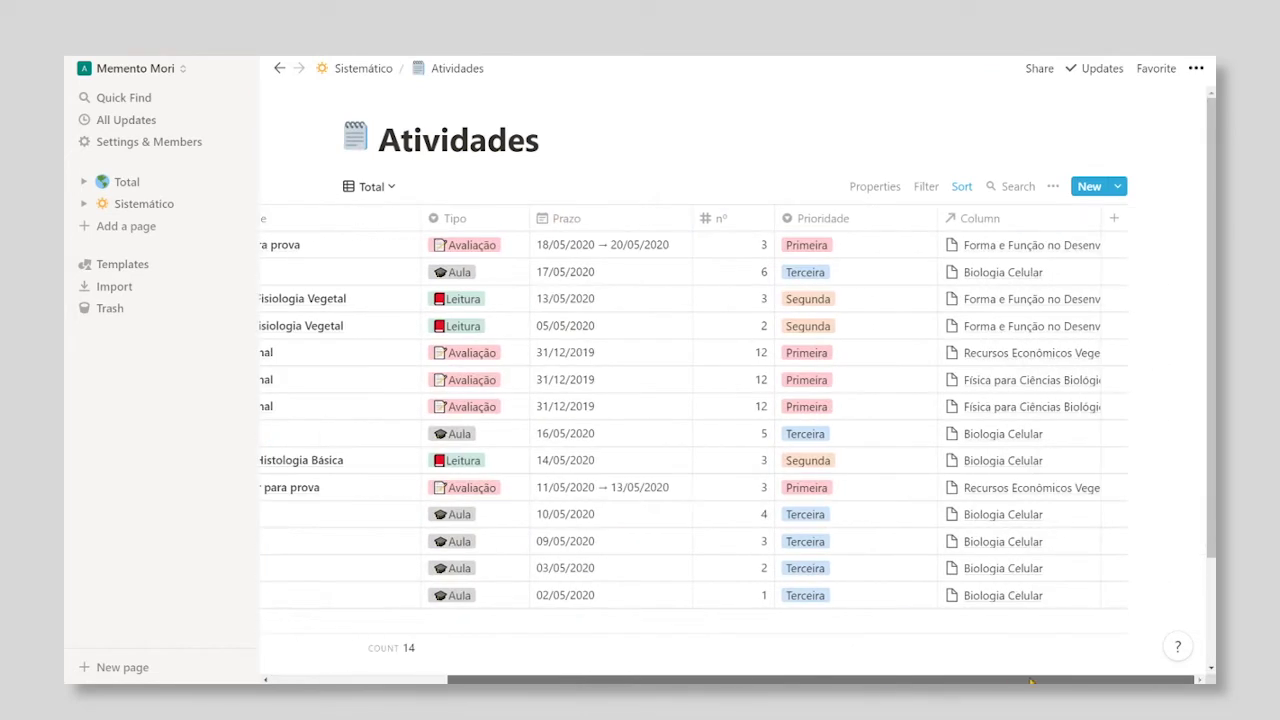
{"action": "left_click", "coordinate": [1113, 217]}
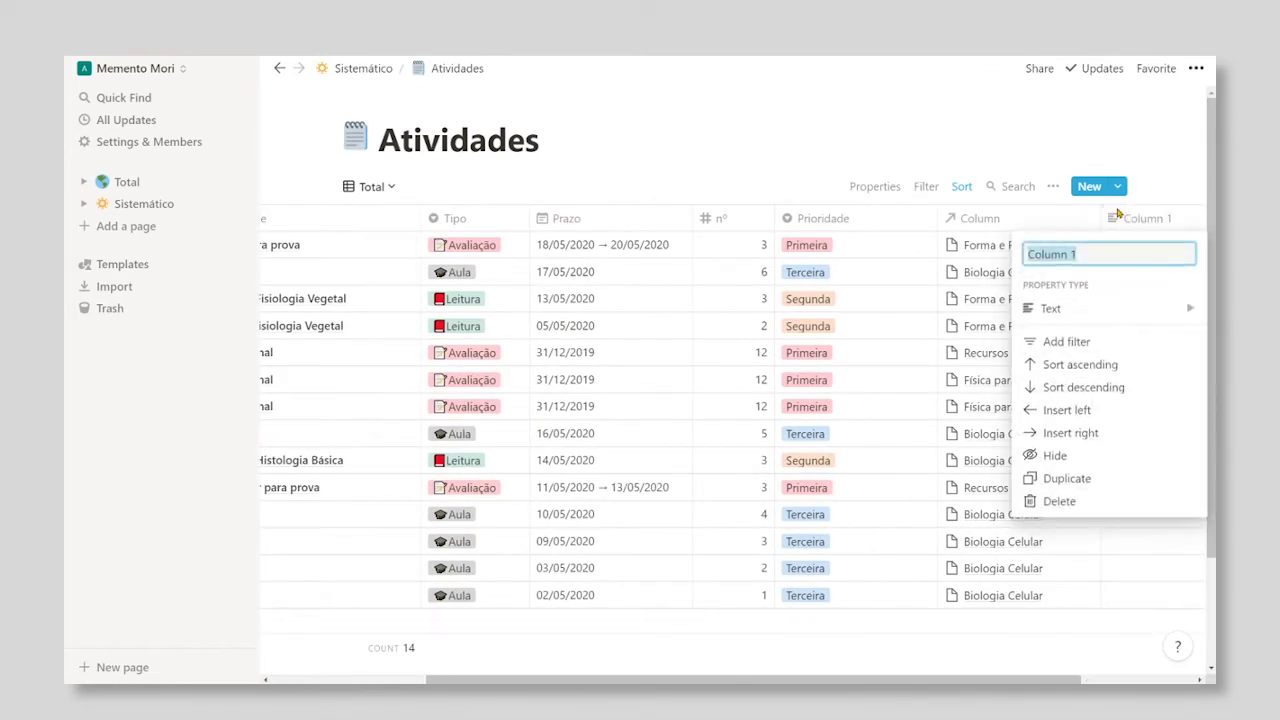
{"action": "left_click", "coordinate": [1052, 308]}
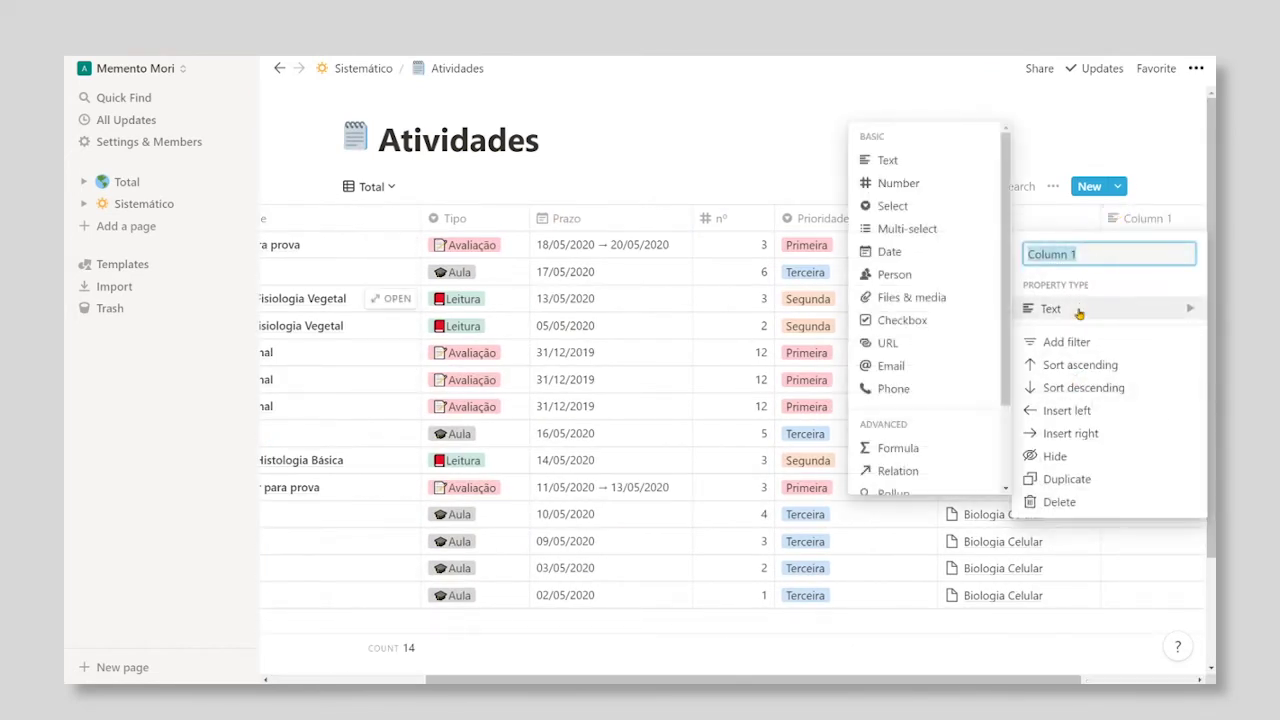
{"action": "left_click", "coordinate": [903, 474]}
{"action": "left_click", "coordinate": [689, 383]}
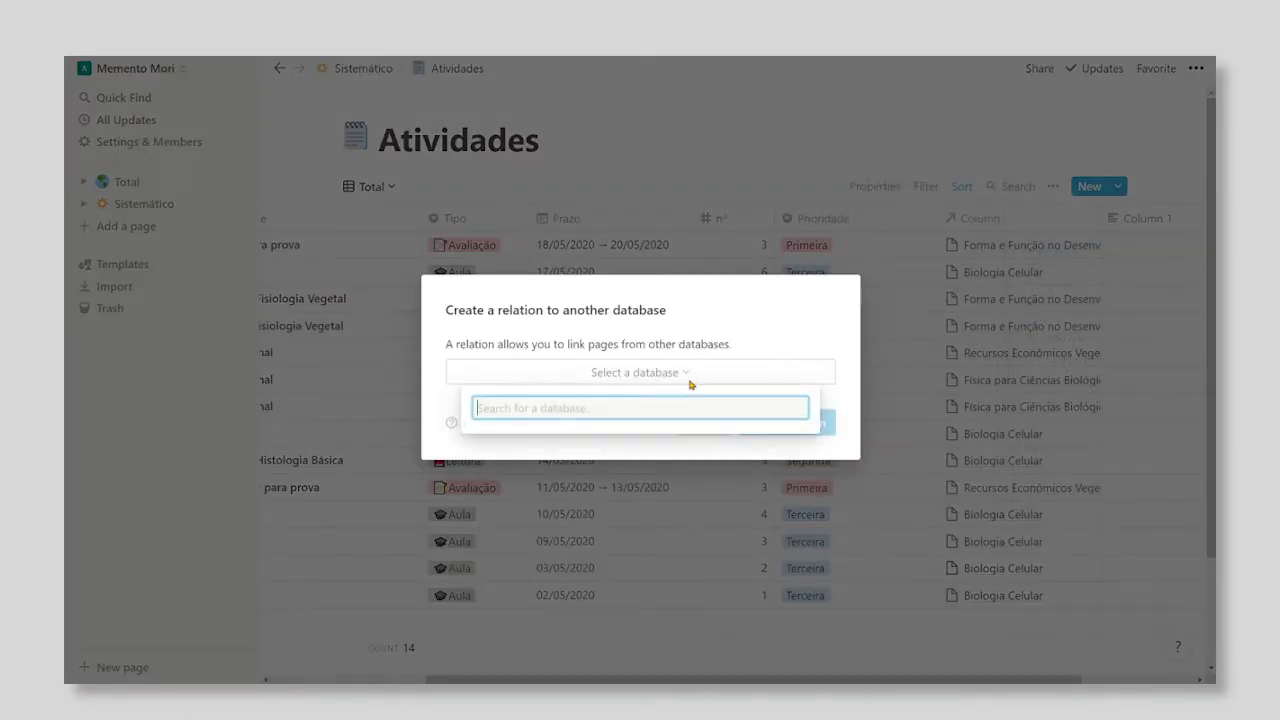
{"action": "type", "text": "c"}
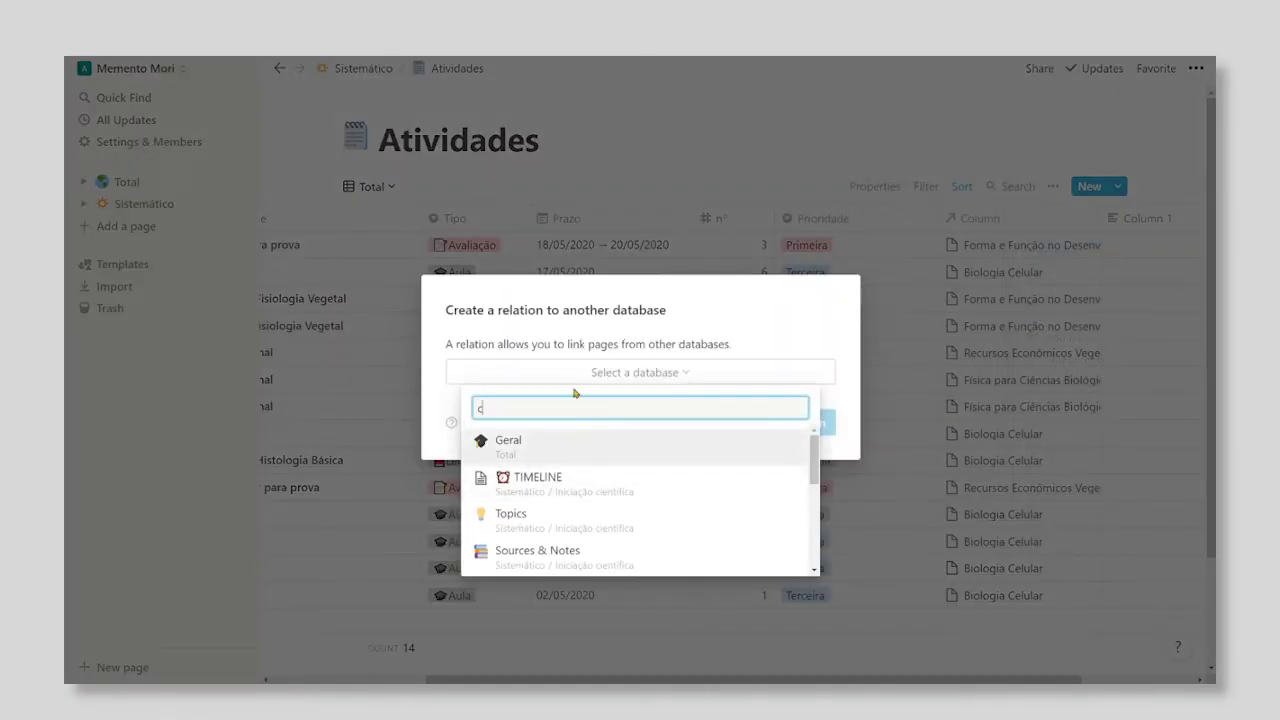
{"action": "type", "text": "urs"}
{"action": "left_click", "coordinate": [560, 437]}
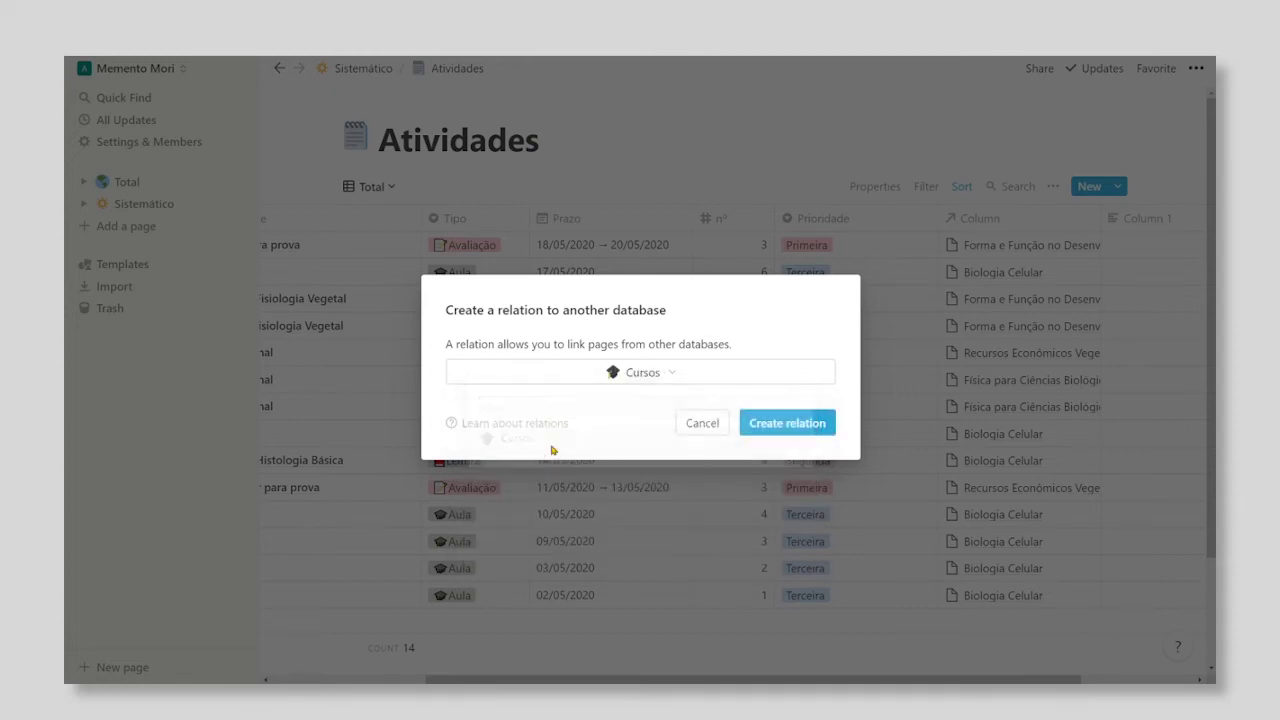
{"action": "left_click", "coordinate": [818, 430]}
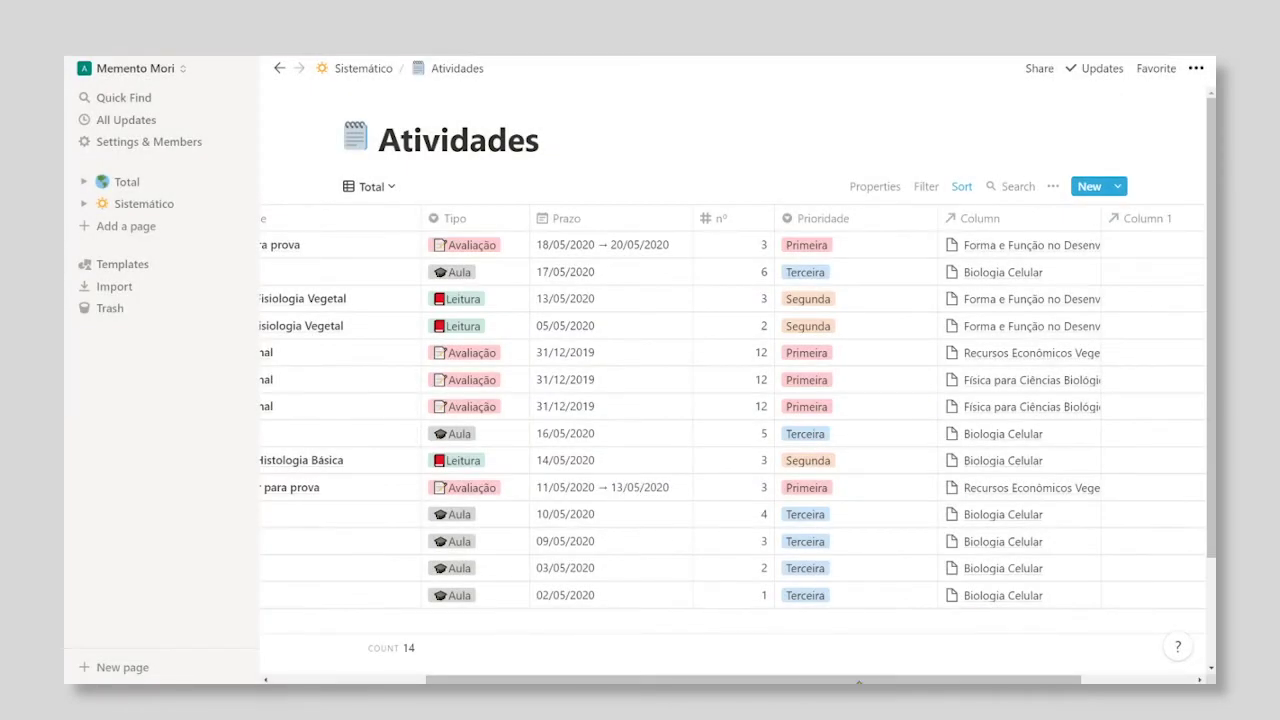
View the courses available for linking in the first row of the new relation column, without selecting any
{"action": "scroll", "coordinate": [956, 345], "scroll_direction": "right", "scroll_amount": 3}
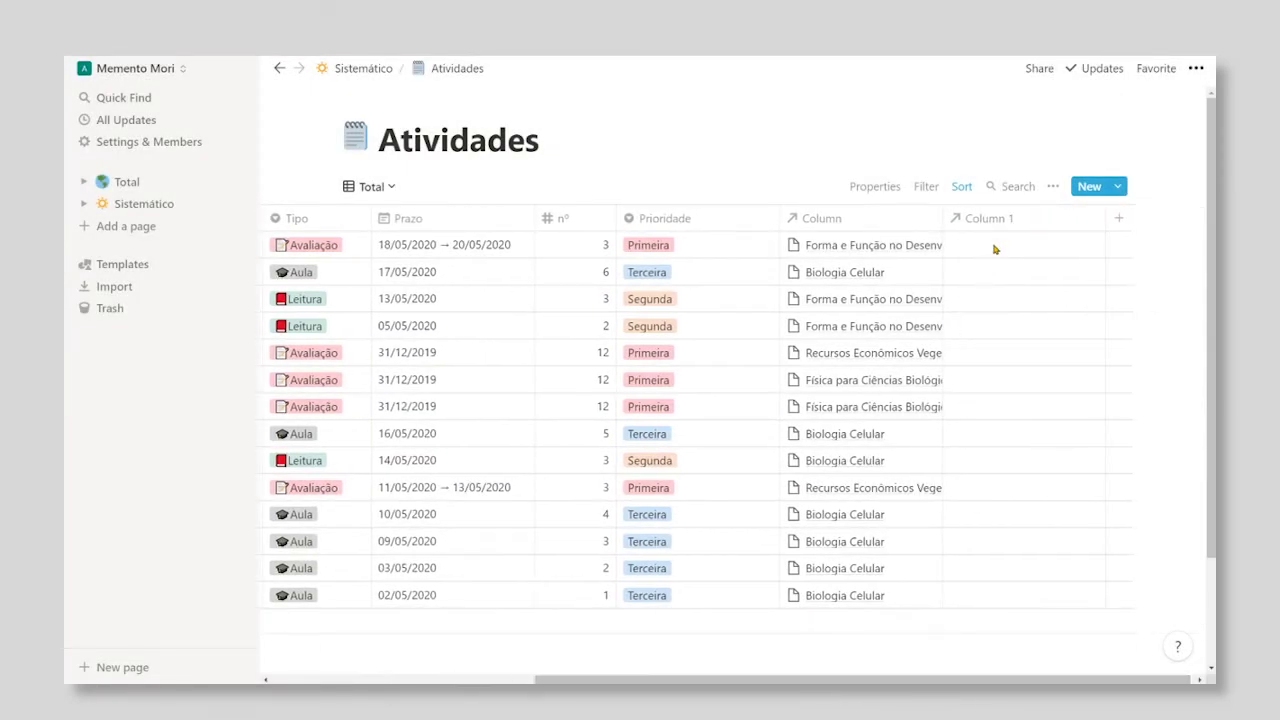
{"action": "left_click", "coordinate": [996, 246]}
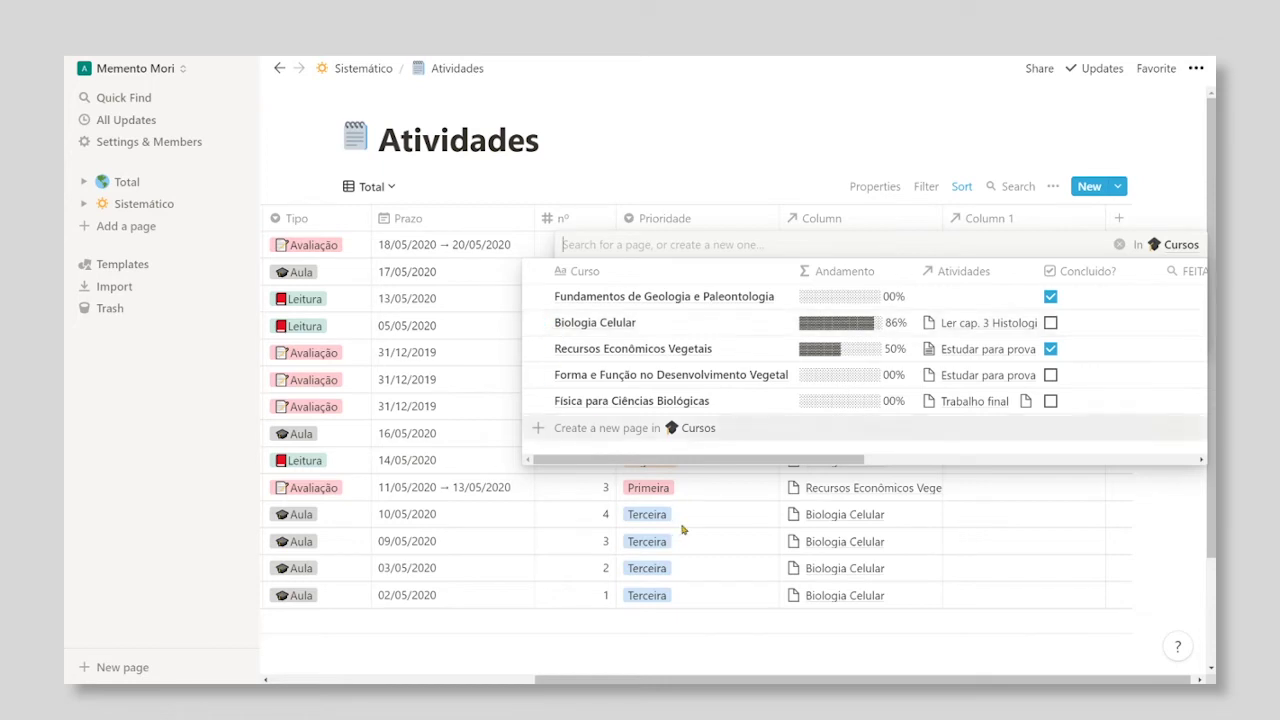
{"action": "key", "text": "Escape"}
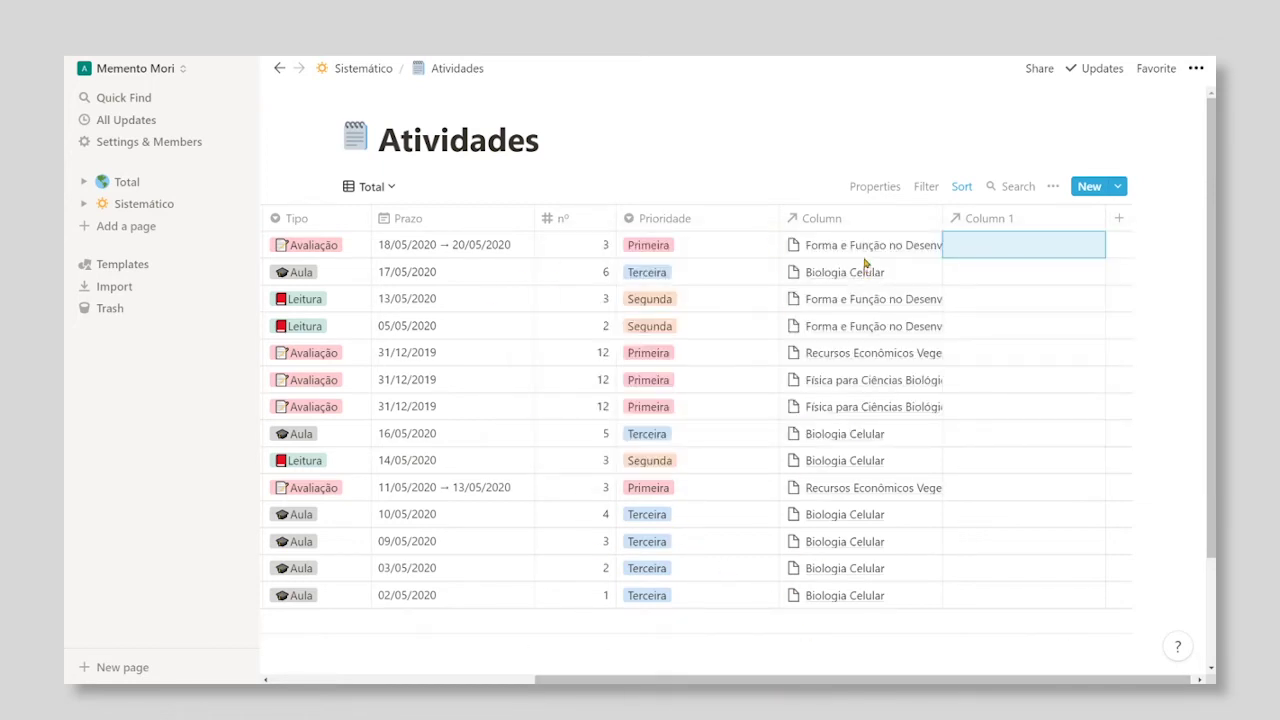
Open the Cursos database from the Sistemático page and inspect its Related to Atividades column
{"action": "left_click", "coordinate": [362, 68]}
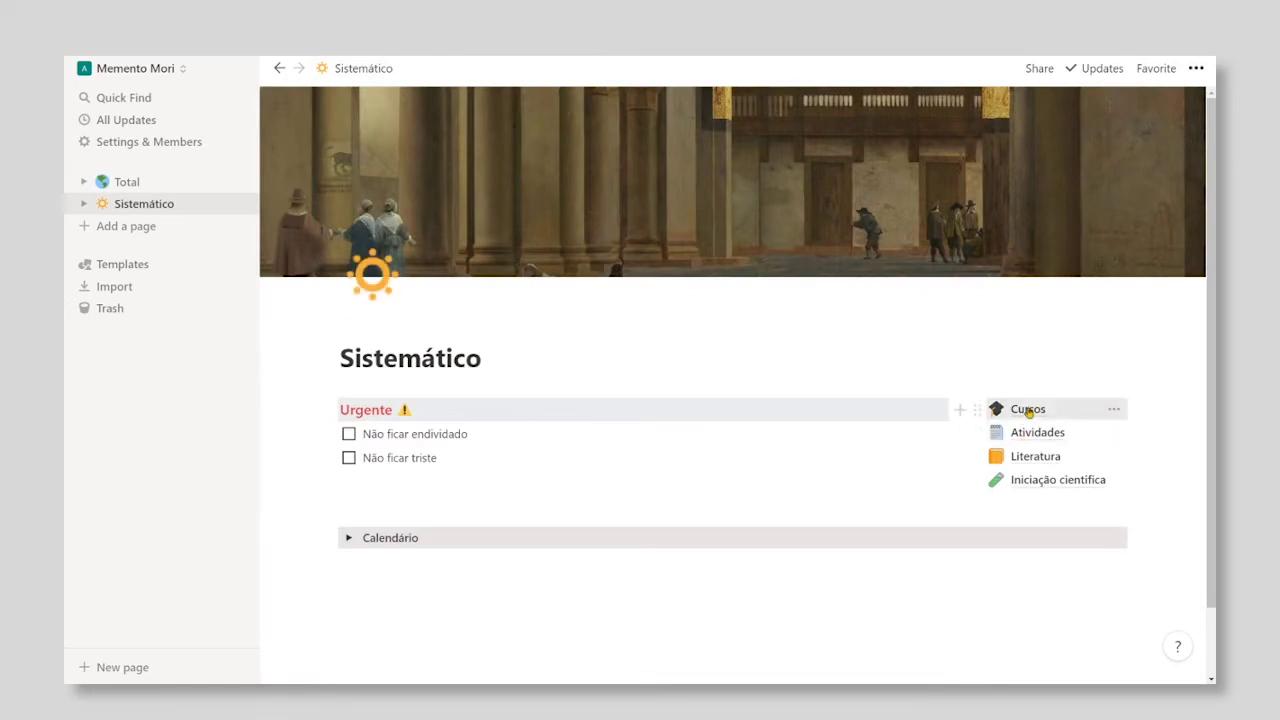
{"action": "left_click", "coordinate": [1025, 409]}
{"action": "scroll", "coordinate": [1114, 403], "scroll_direction": "right", "scroll_amount": 10}
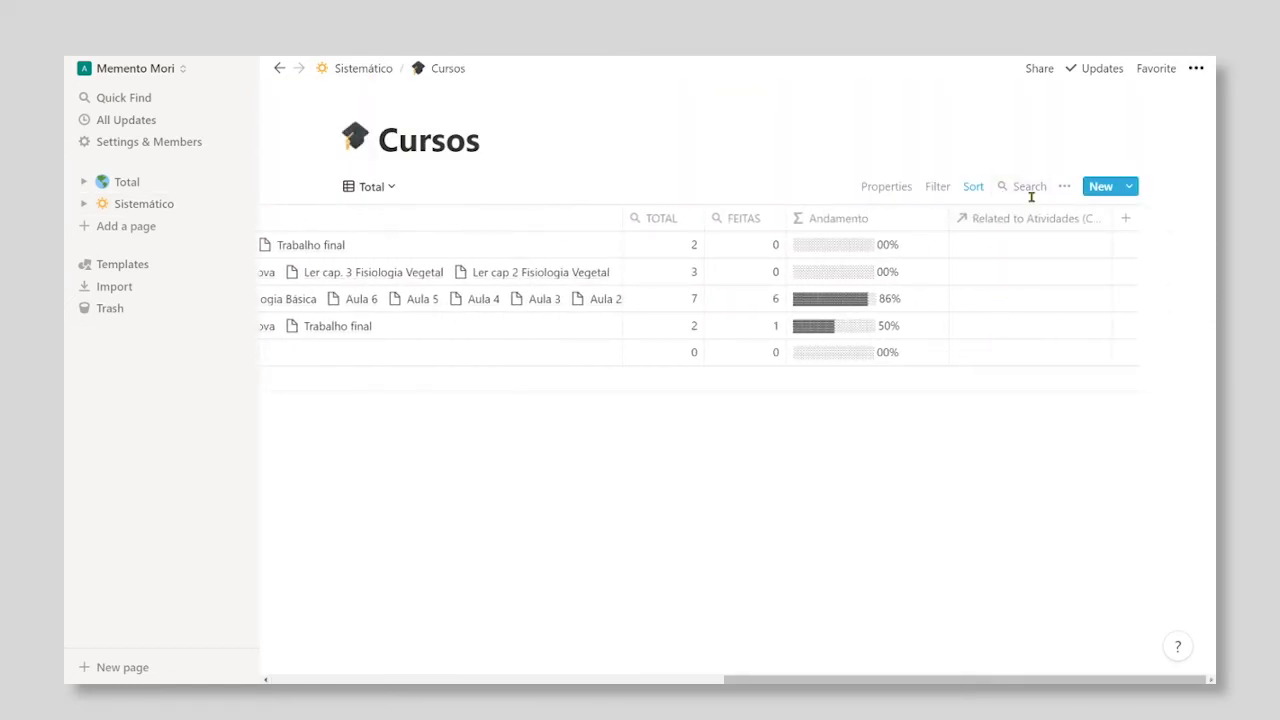
{"action": "left_click", "coordinate": [1025, 218]}
{"action": "key", "text": "Escape"}
Create and link a new activity named X in the Related to Atividades column for Física para Ciências Biológicas
{"action": "left_click", "coordinate": [996, 244]}
{"action": "type", "text": "X"}
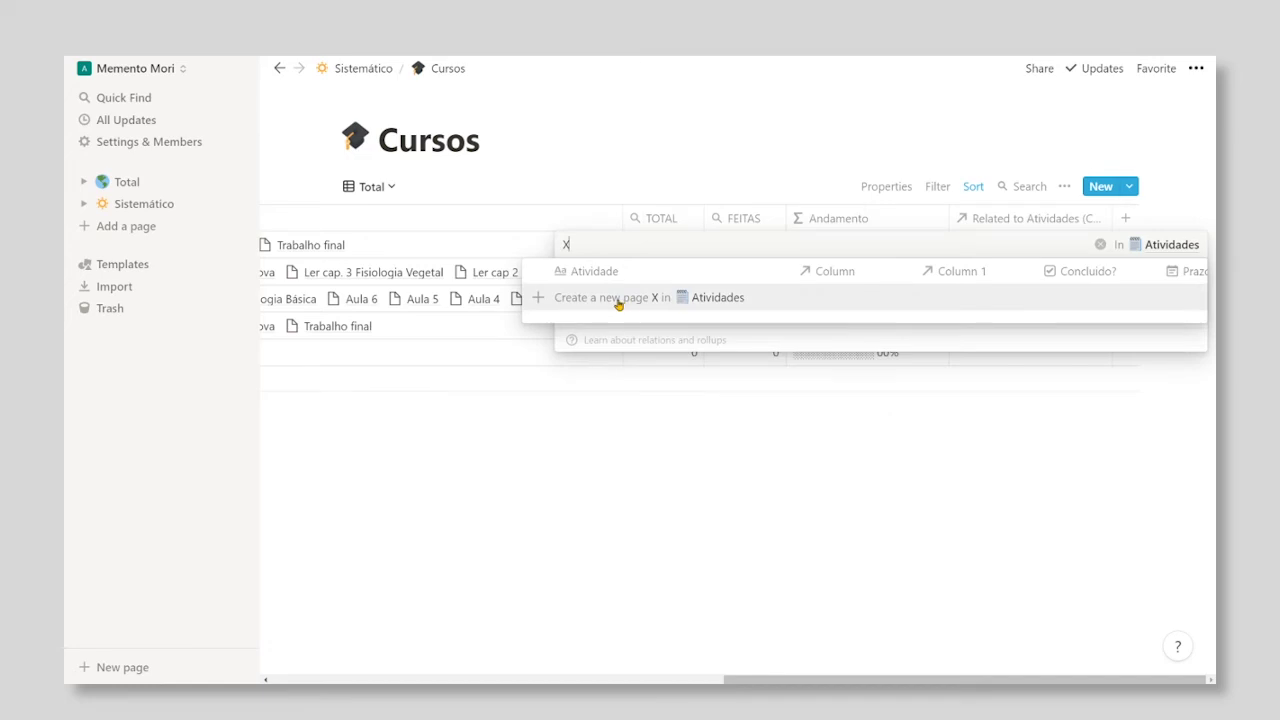
{"action": "left_click", "coordinate": [619, 298]}
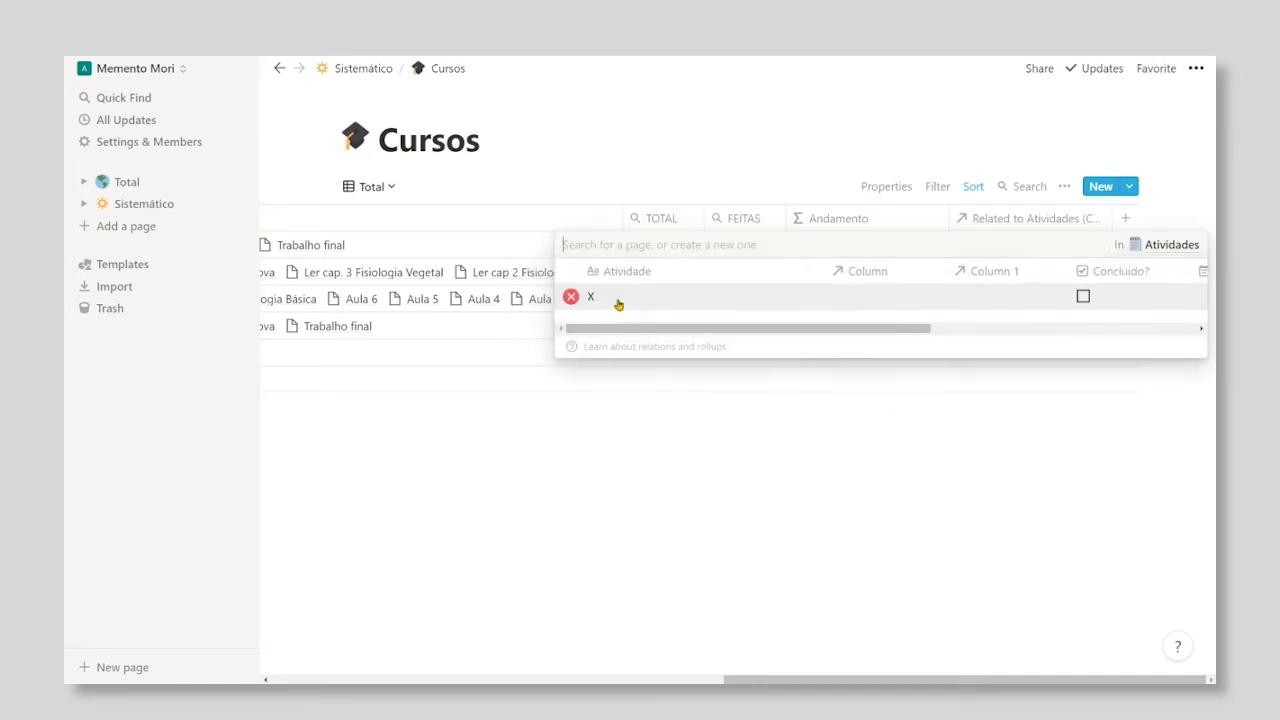
{"action": "left_click", "coordinate": [650, 403]}
Open the Atividades database, check the X entry's linked course and delete that entry
{"action": "left_click", "coordinate": [363, 68]}
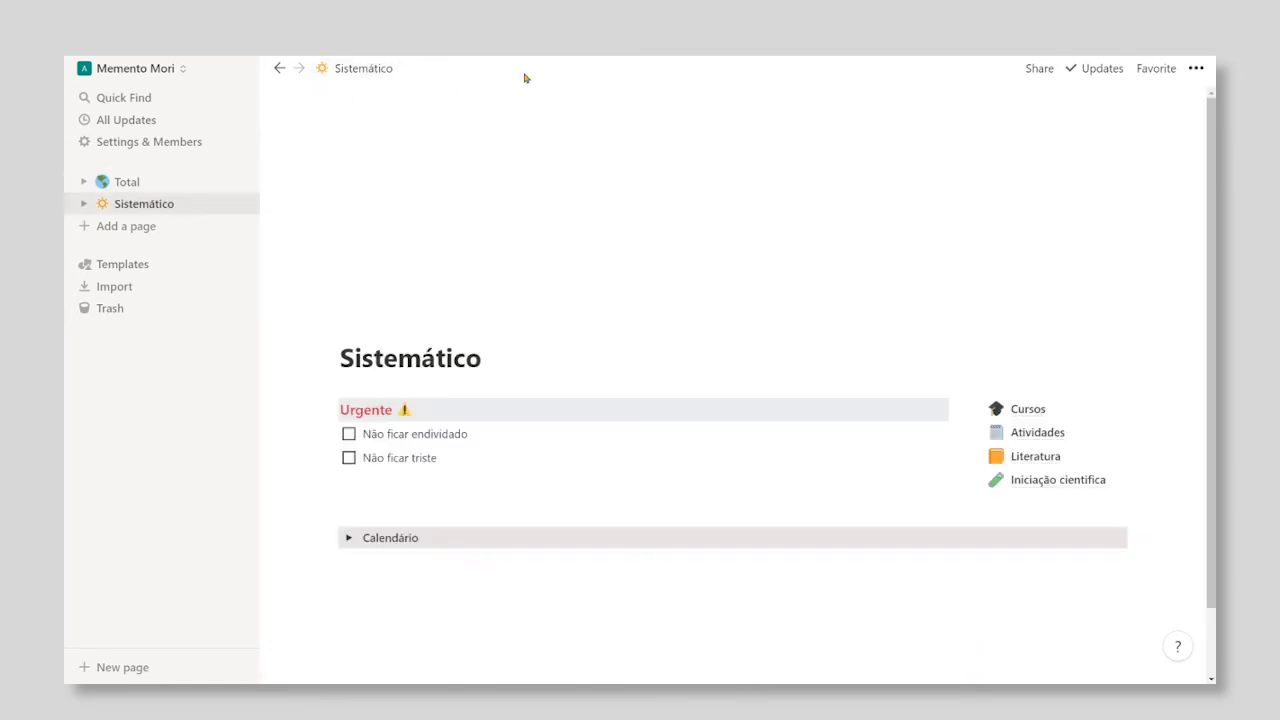
{"action": "left_click", "coordinate": [1039, 432]}
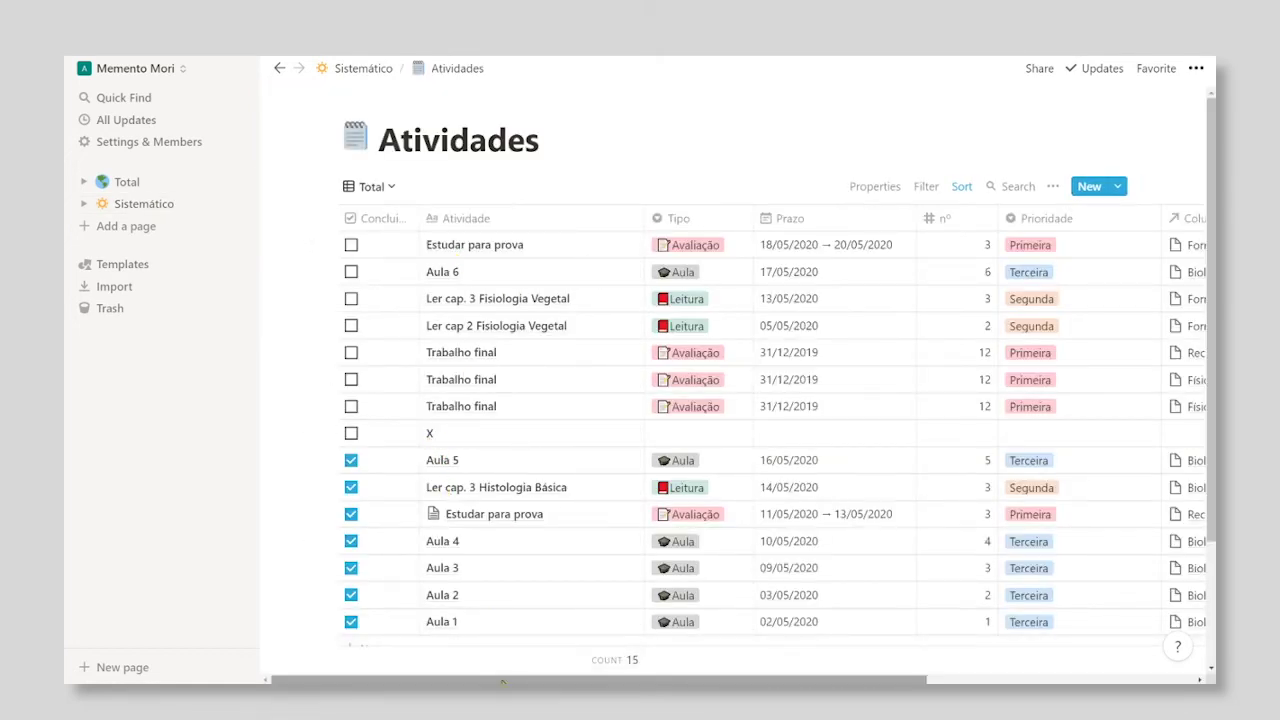
{"action": "scroll", "coordinate": [500, 515], "scroll_direction": "right", "scroll_amount": 5}
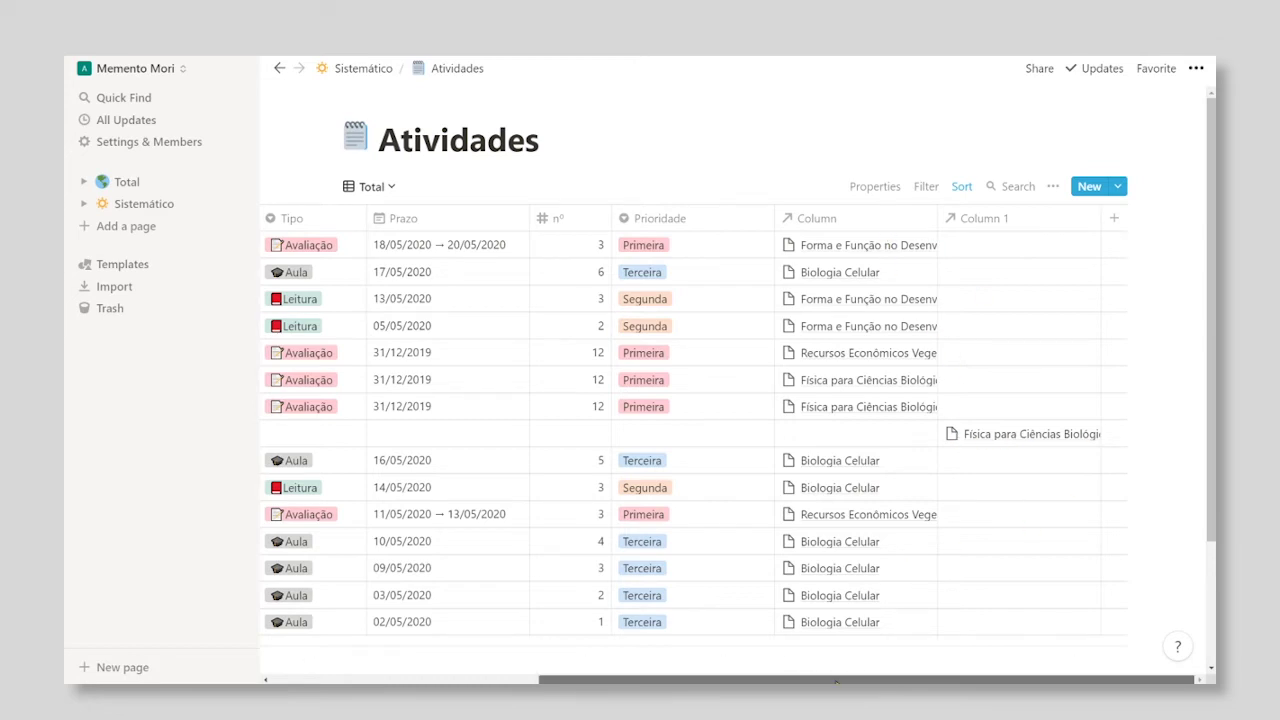
{"action": "scroll", "coordinate": [842, 663], "scroll_direction": "left", "scroll_amount": 5}
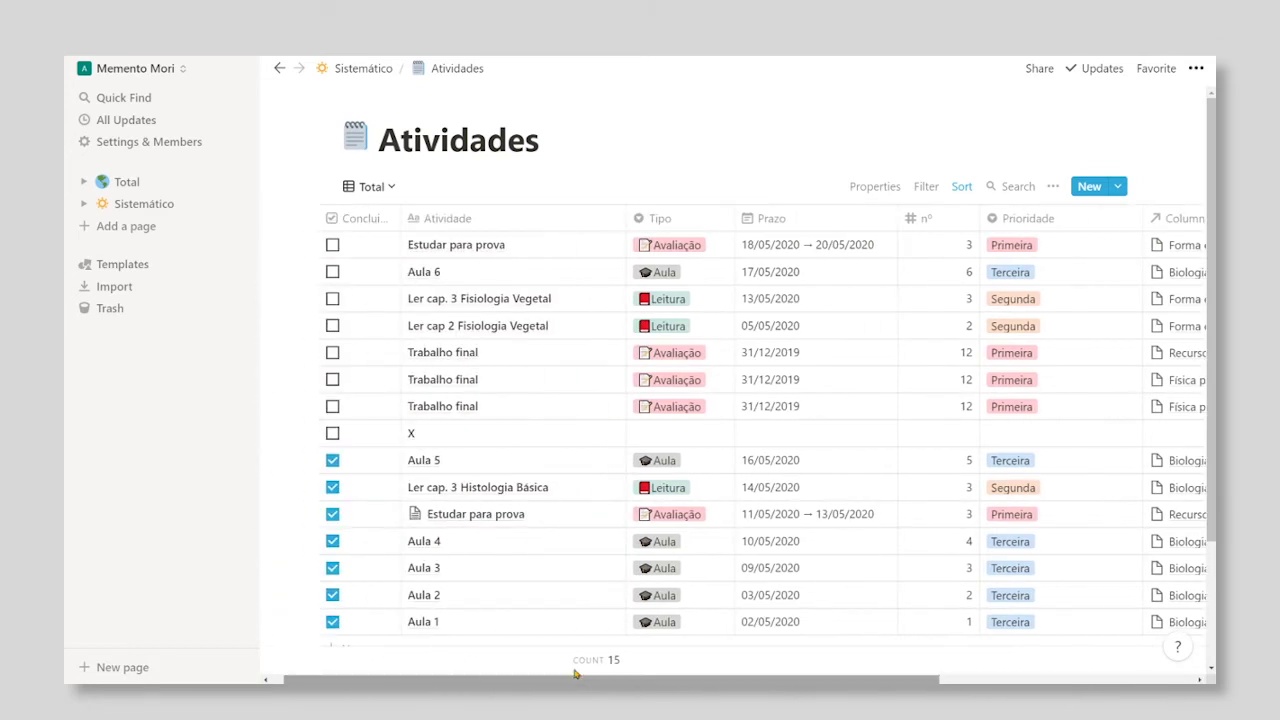
{"action": "left_click", "coordinate": [313, 433]}
{"action": "key", "text": "Delete"}
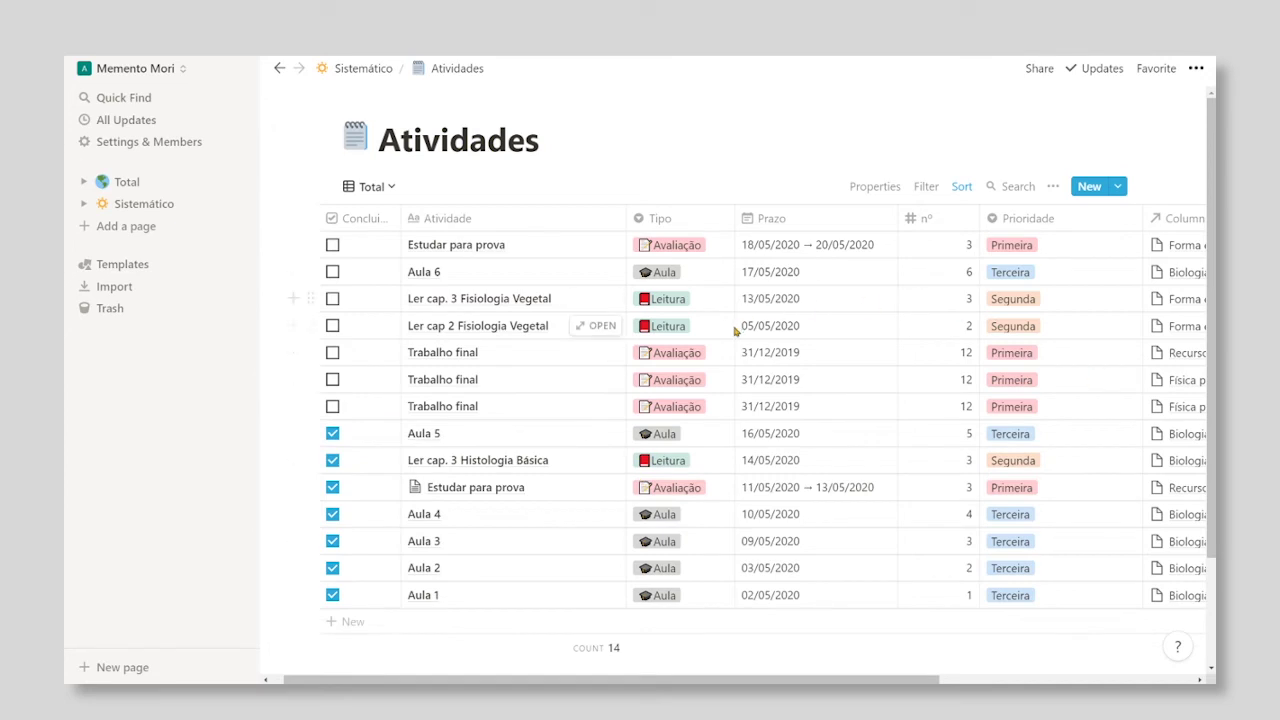
Return to the Cursos database and examine its columns from Concluído? through Related to Atividades
{"action": "left_click", "coordinate": [362, 68]}
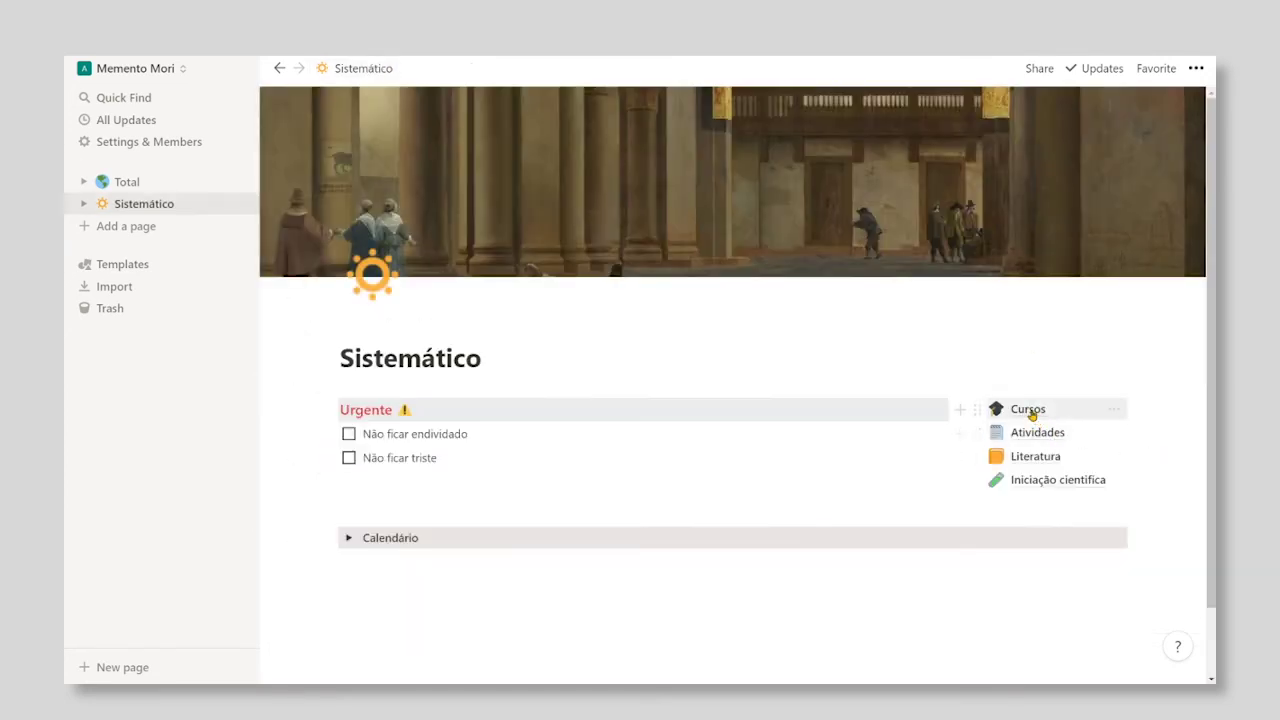
{"action": "left_click", "coordinate": [1028, 410]}
{"action": "scroll", "coordinate": [646, 663], "scroll_direction": "right", "scroll_amount": 5}
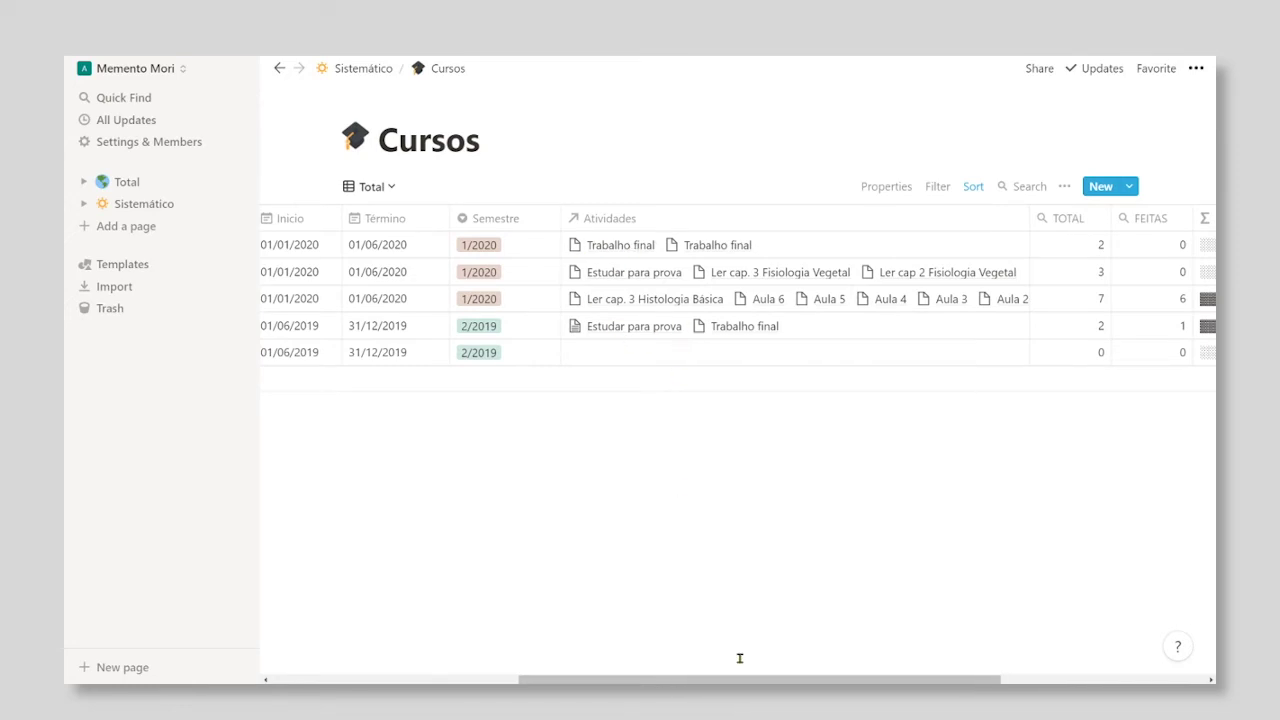
{"action": "scroll", "coordinate": [740, 658], "scroll_direction": "left", "scroll_amount": 5}
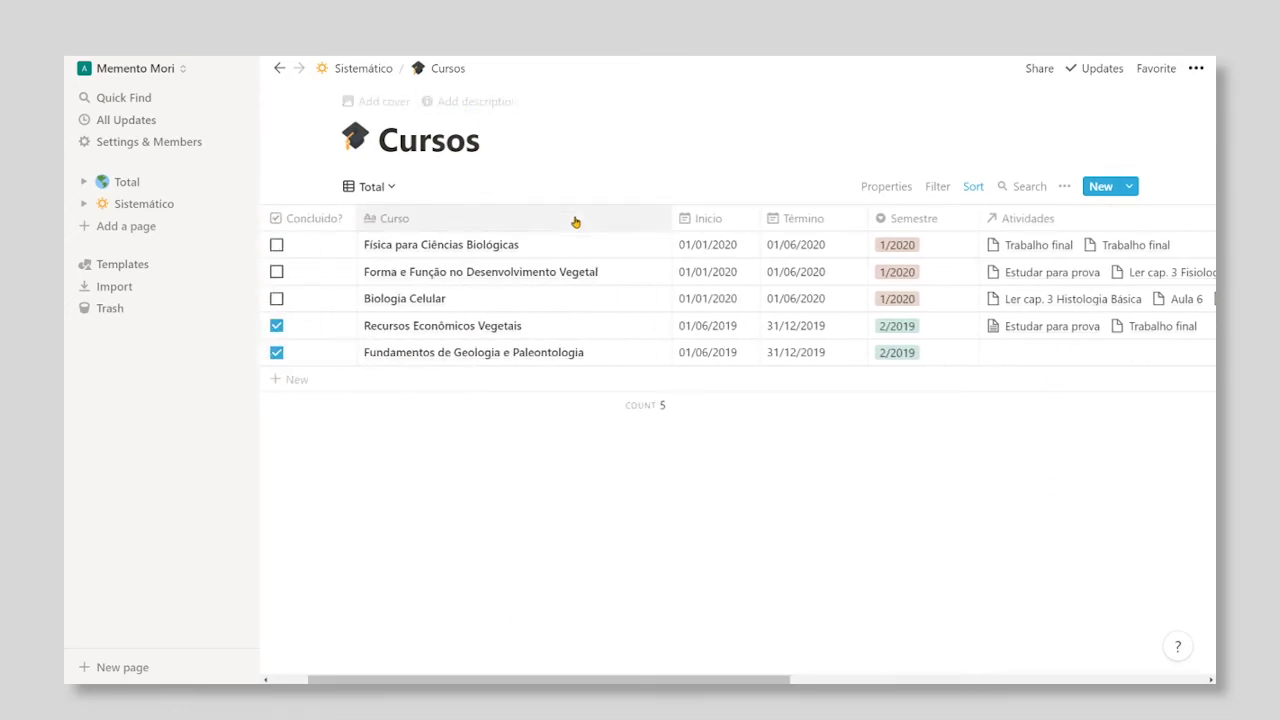
{"action": "mouse_move", "coordinate": [740, 680]}
{"action": "left_mouse_down"}
{"action": "mouse_move", "coordinate": [787, 682]}
{"action": "mouse_move", "coordinate": [700, 682]}
{"action": "mouse_move", "coordinate": [970, 677]}
{"action": "mouse_move", "coordinate": [720, 679]}
{"action": "mouse_move", "coordinate": [813, 674]}
{"action": "mouse_move", "coordinate": [725, 679]}
{"action": "mouse_move", "coordinate": [740, 677]}
{"action": "left_mouse_up"}
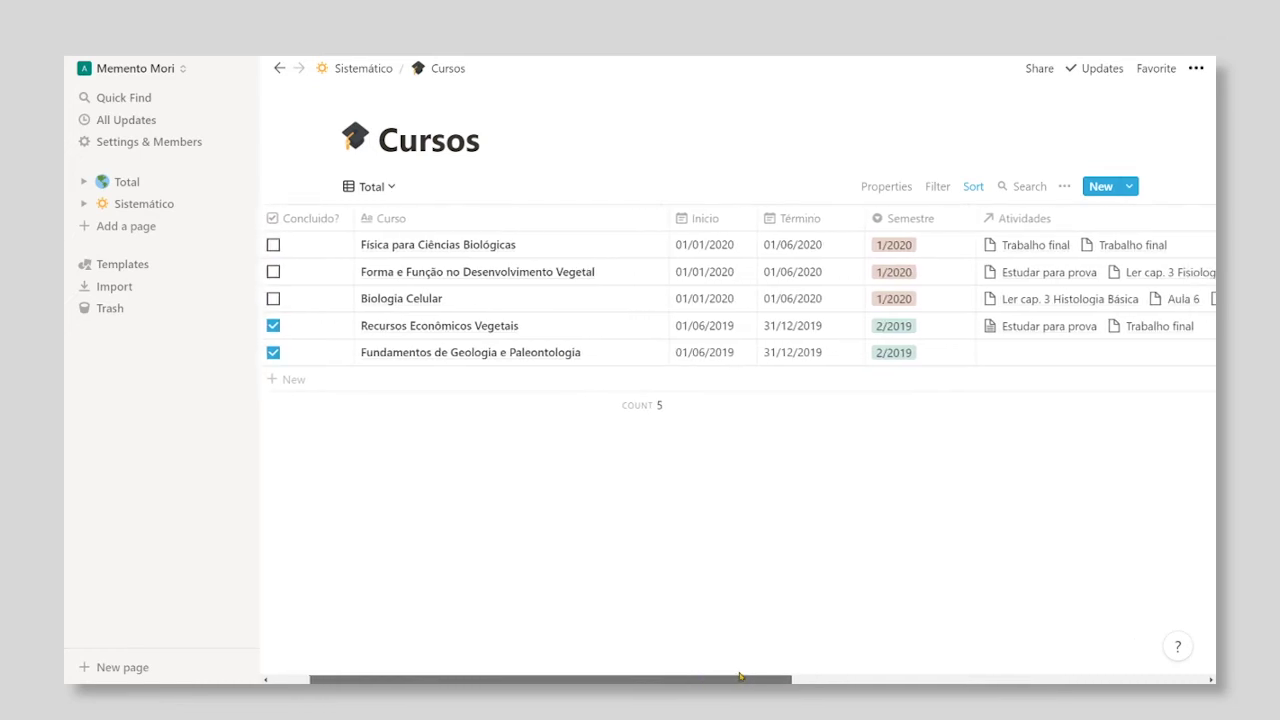
{"action": "left_click_drag", "start_coordinate": [740, 677], "coordinate": [1038, 673]}
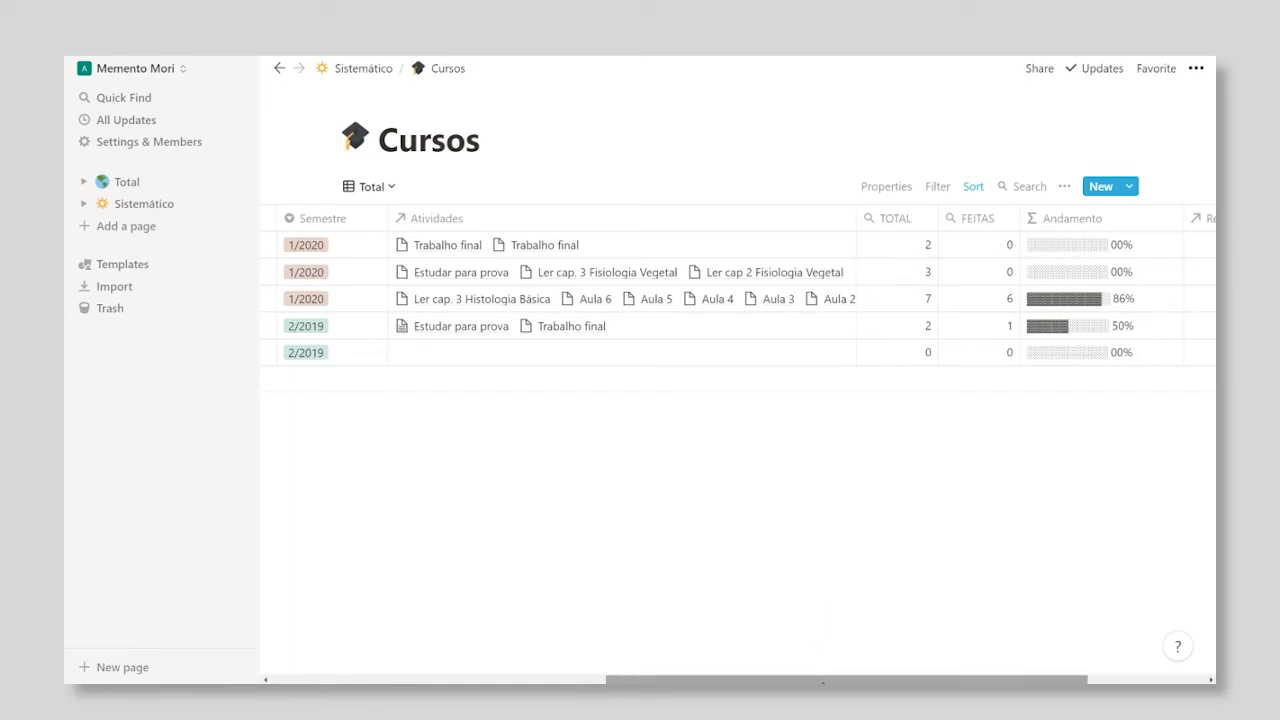
{"action": "left_click_drag", "start_coordinate": [840, 679], "coordinate": [958, 679]}
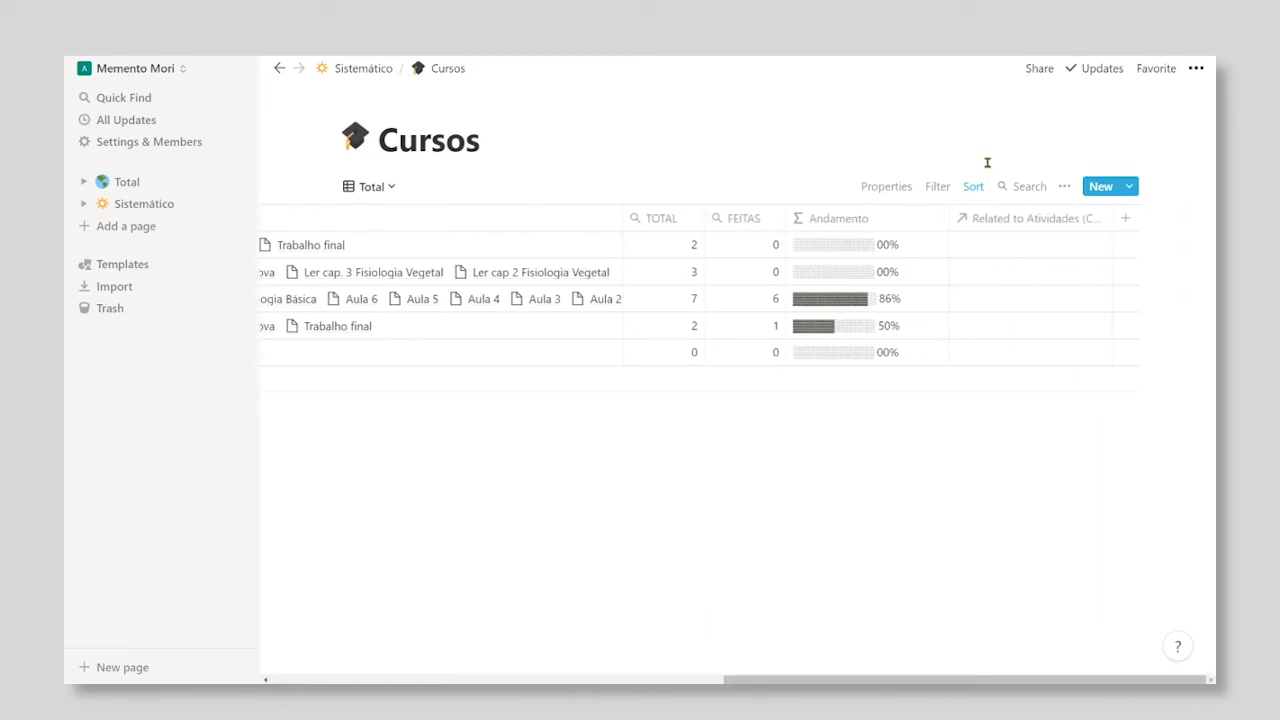
Convert the Related to Atividades column into a rollup and set its relation to Atividades
{"action": "left_click", "coordinate": [1006, 221]}
{"action": "mouse_move", "coordinate": [1009, 323]}
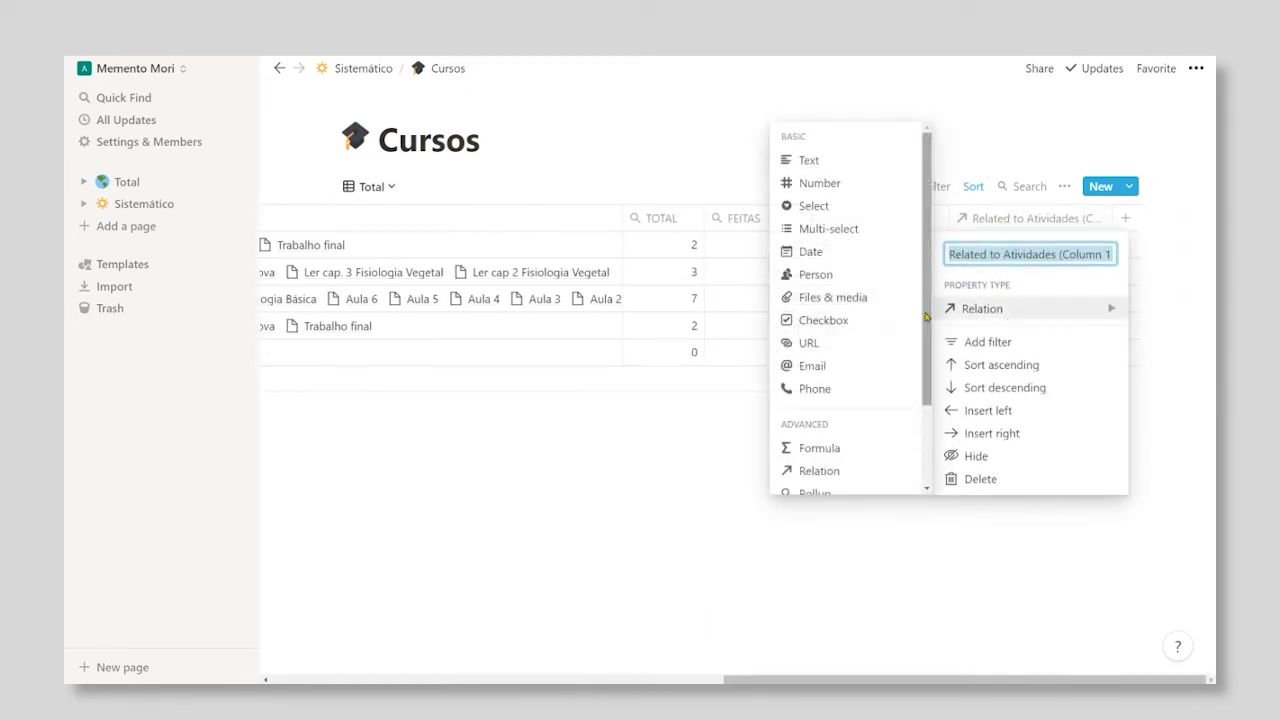
{"action": "scroll", "coordinate": [820, 330], "scroll_direction": "down", "scroll_amount": 2}
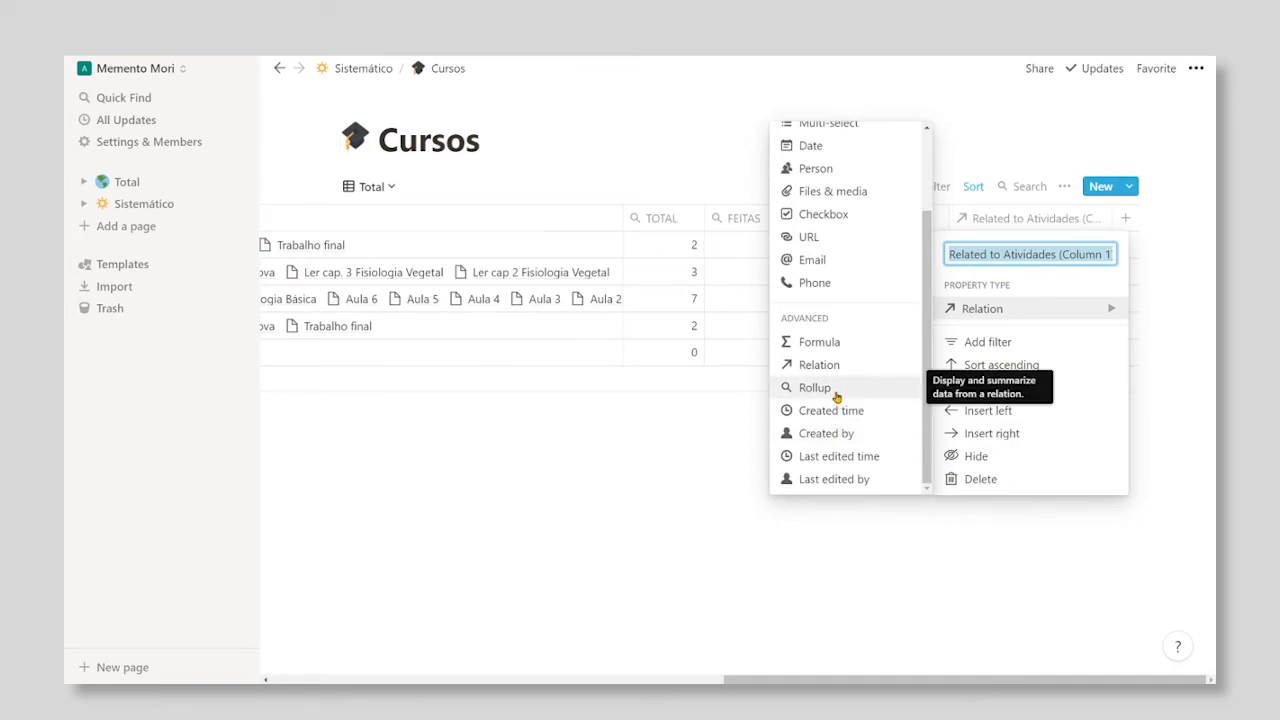
{"action": "left_click", "coordinate": [836, 396]}
{"action": "left_click", "coordinate": [1034, 226]}
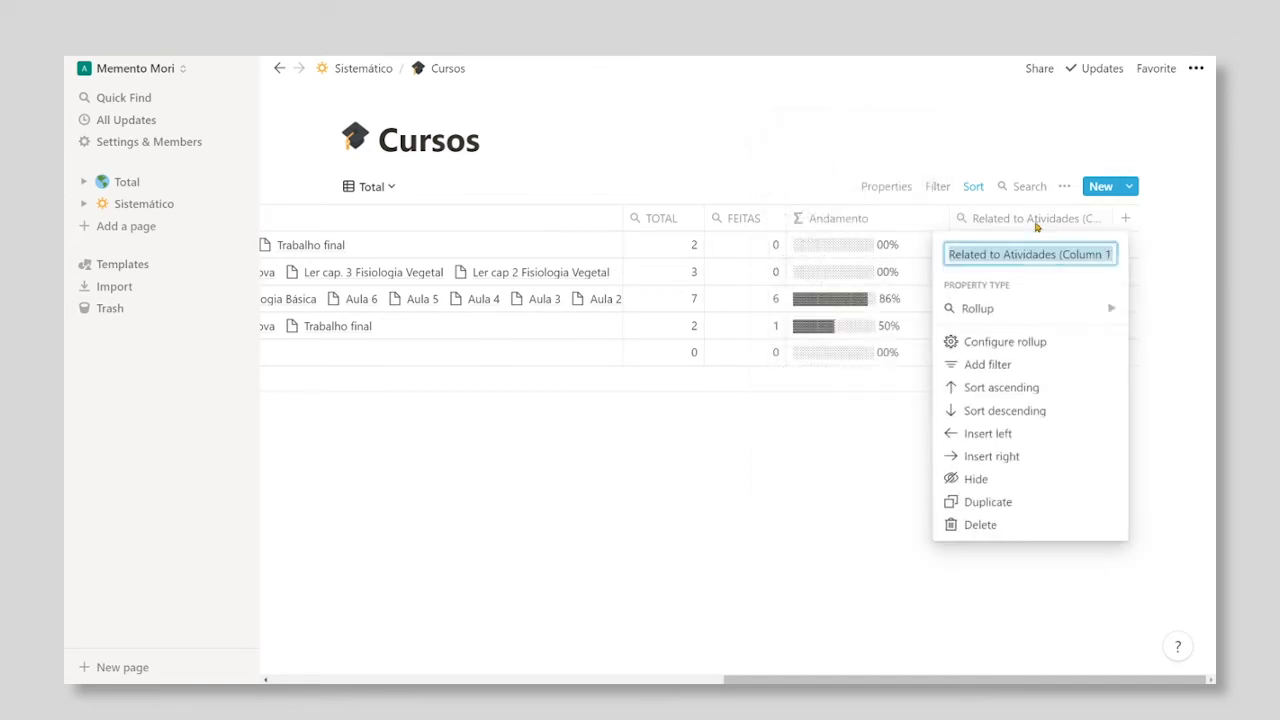
{"action": "left_click", "coordinate": [1014, 342]}
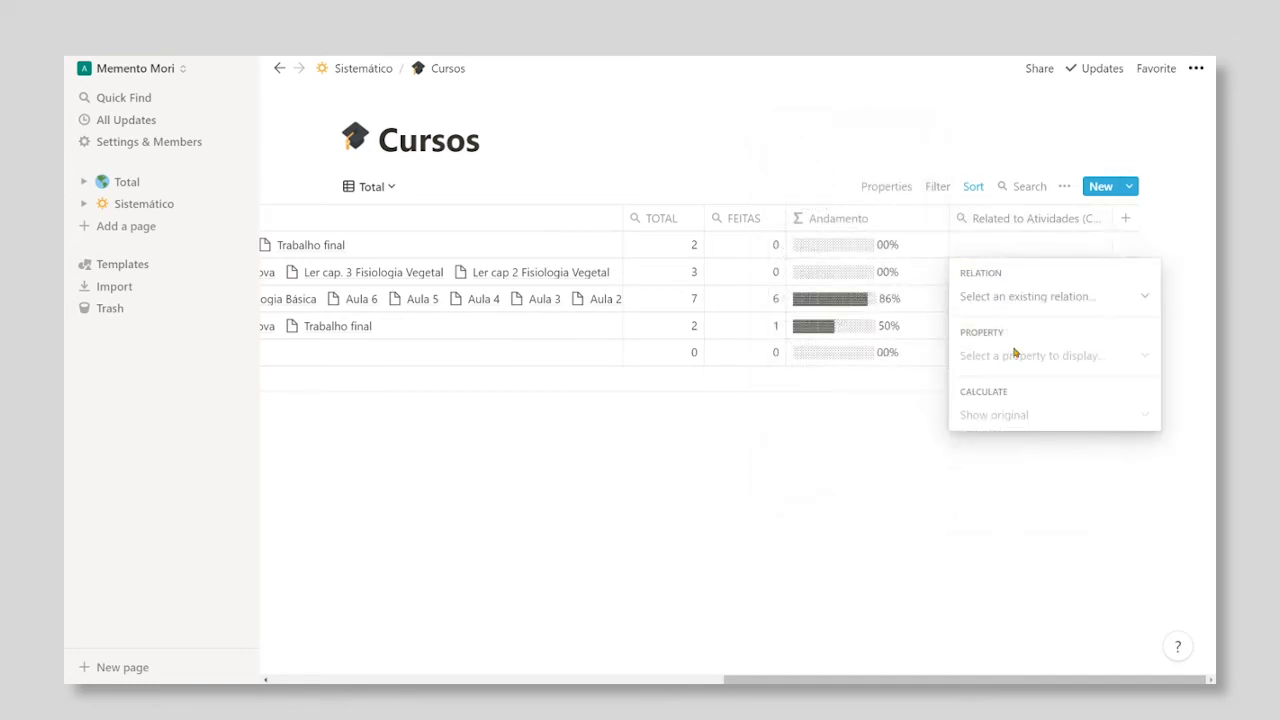
{"action": "left_click", "coordinate": [1023, 300]}
{"action": "left_click", "coordinate": [1017, 367]}
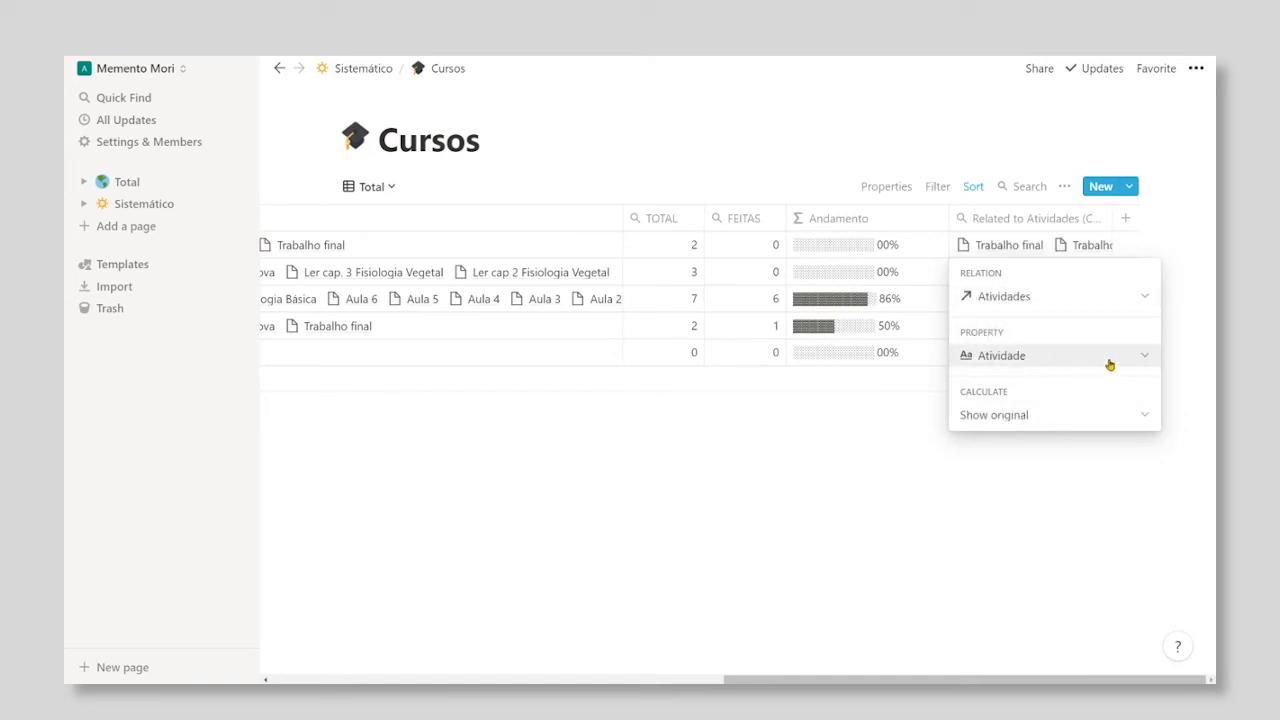
Set the rollup to display the Concluído? property of the activities, with the calculation kept on Show original
{"action": "left_click", "coordinate": [1110, 365]}
{"action": "left_click", "coordinate": [1055, 360]}
{"action": "left_click", "coordinate": [1030, 362]}
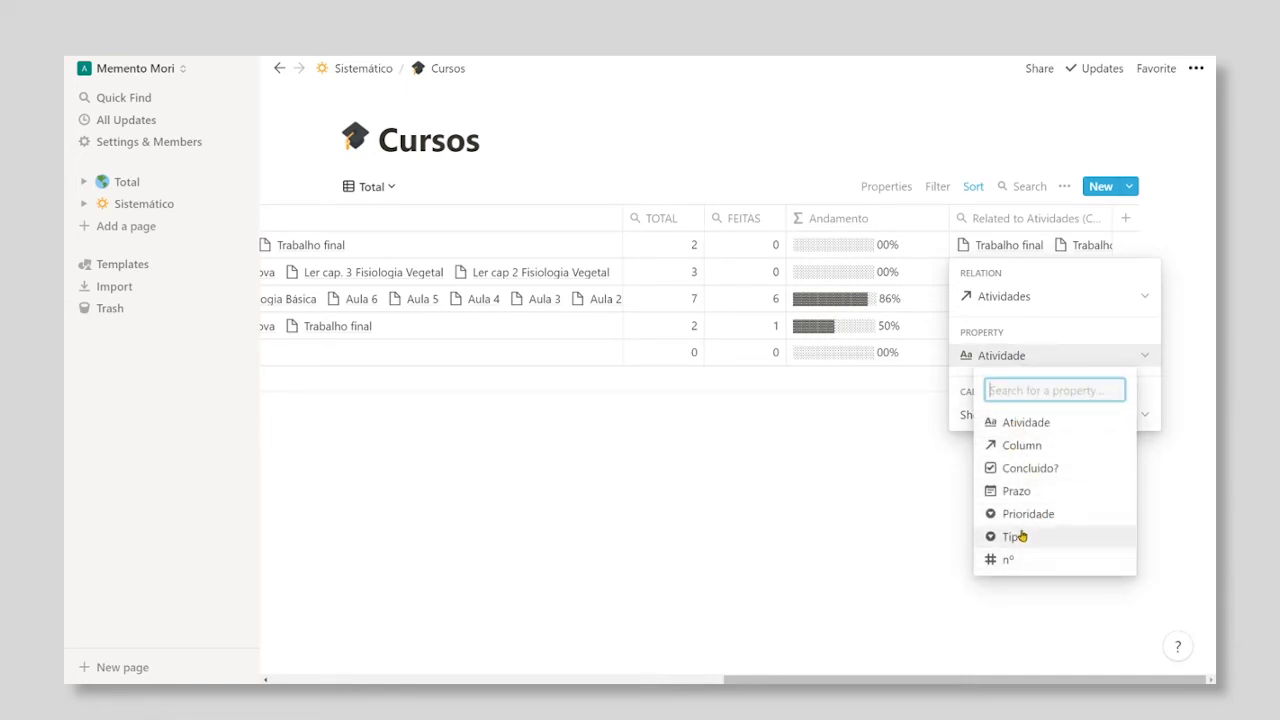
{"action": "left_click", "coordinate": [1080, 468]}
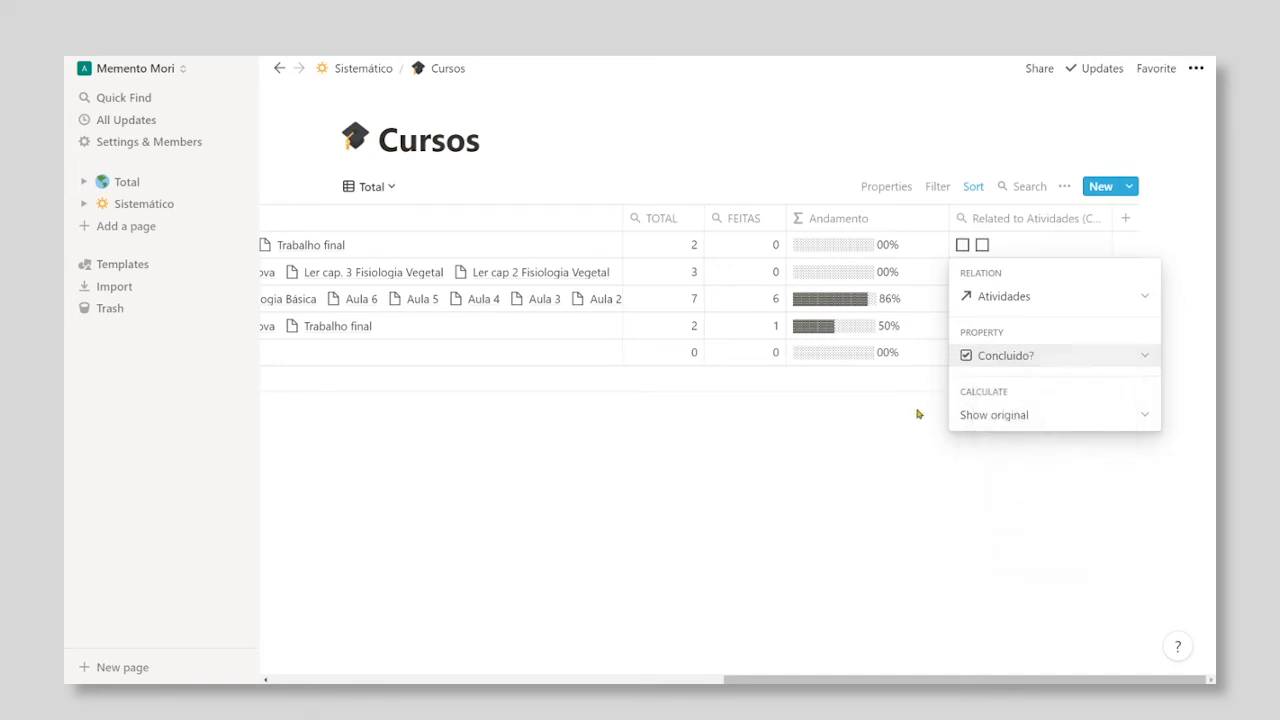
{"action": "left_click", "coordinate": [1020, 419]}
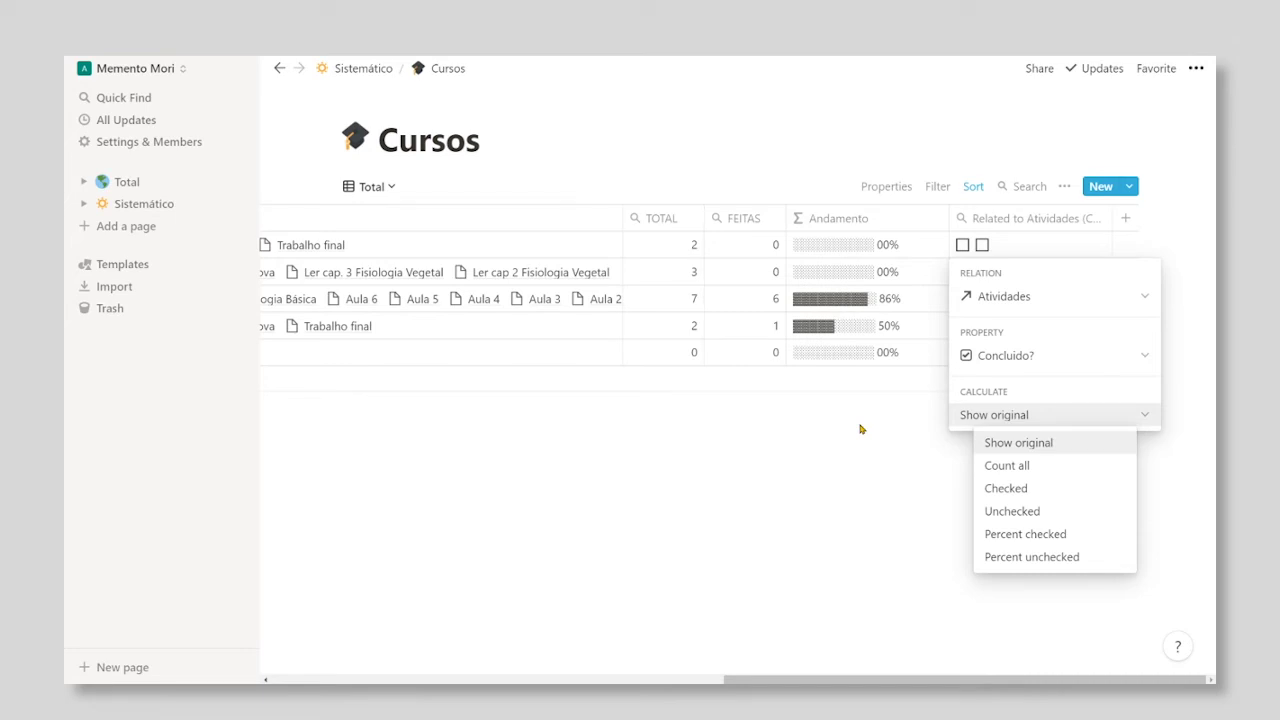
{"action": "left_click", "coordinate": [1022, 443]}
{"action": "left_click", "coordinate": [843, 380]}
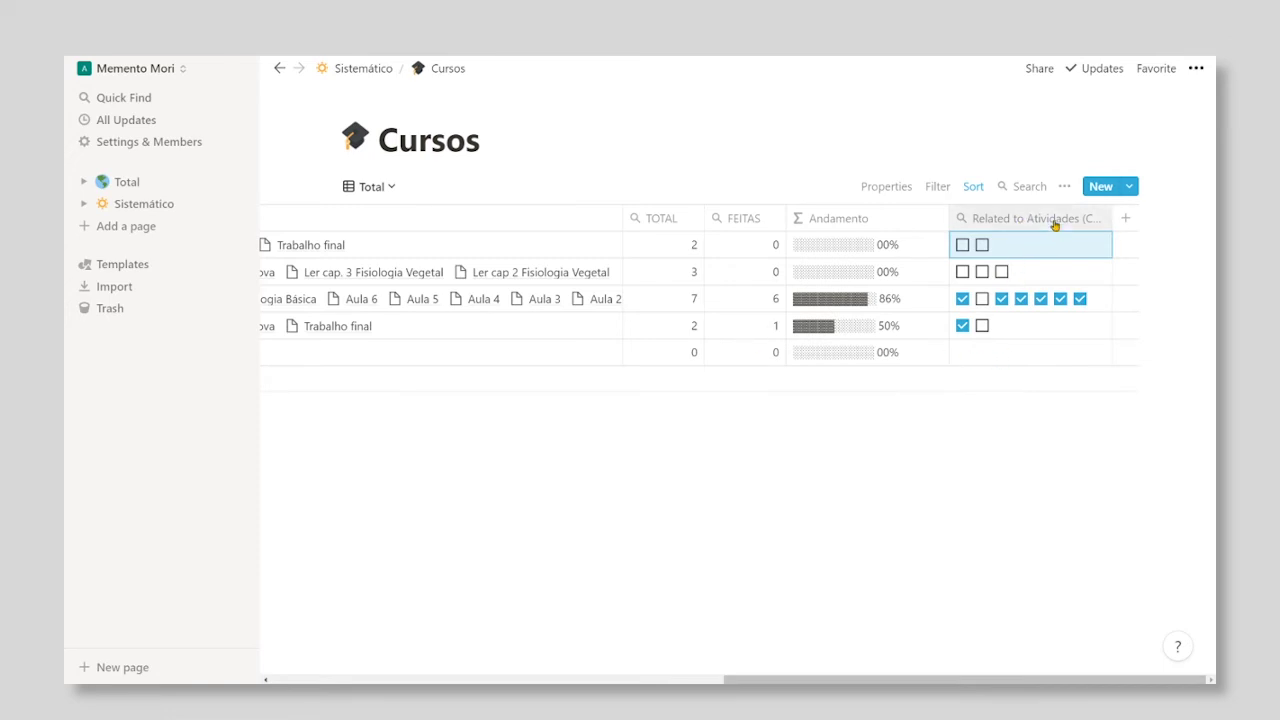
Change the calculation of the Related to Atividades rollup to Count all
{"action": "left_click", "coordinate": [1054, 225]}
{"action": "left_click", "coordinate": [1020, 344]}
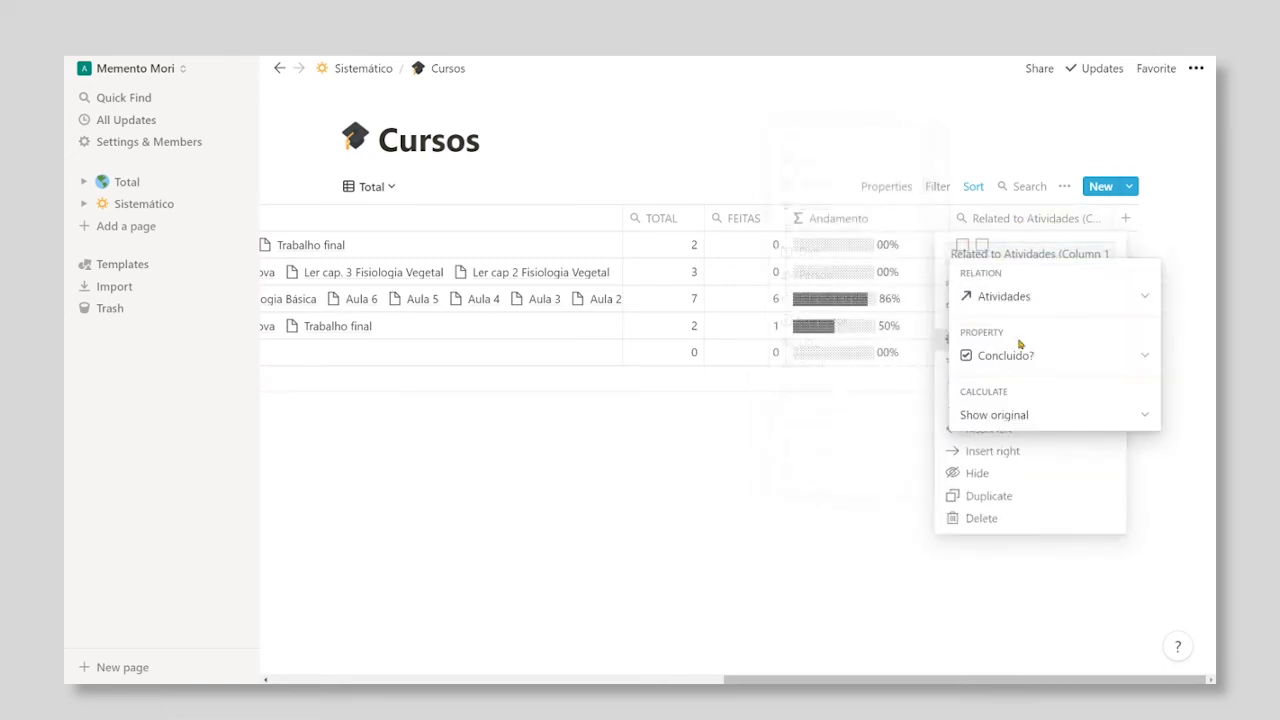
{"action": "left_click", "coordinate": [1030, 413]}
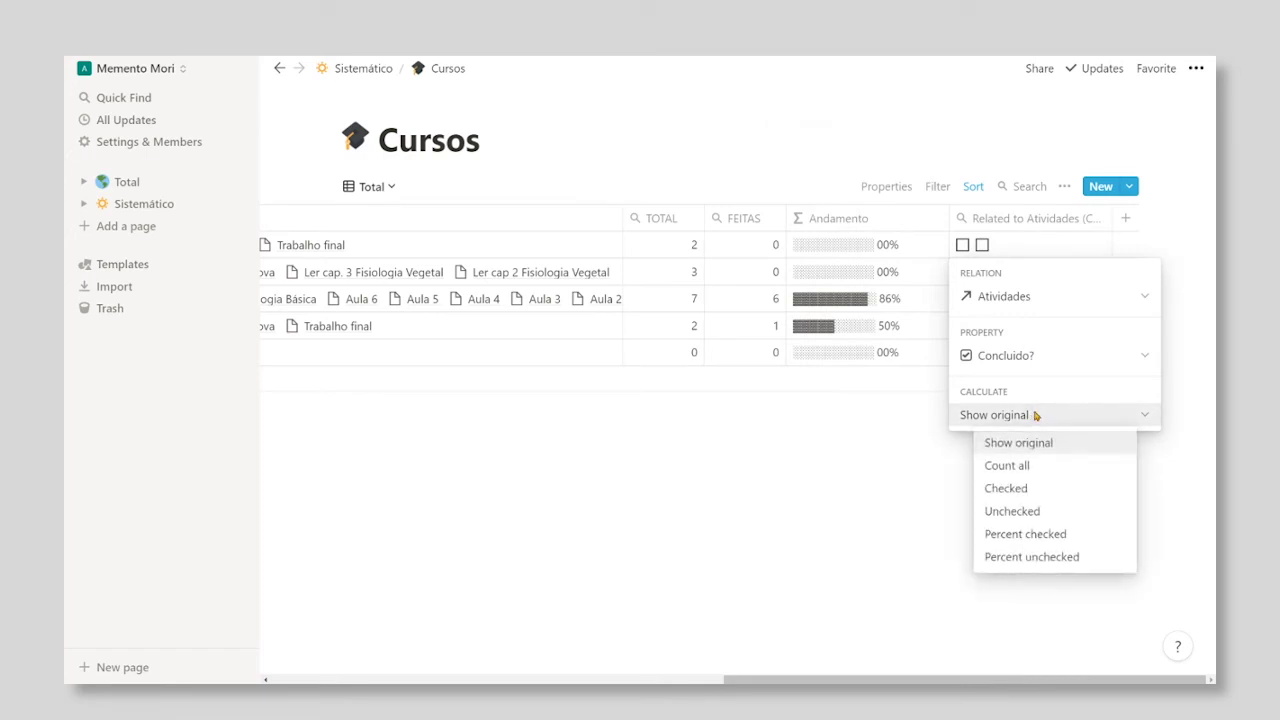
{"action": "left_click", "coordinate": [1035, 465]}
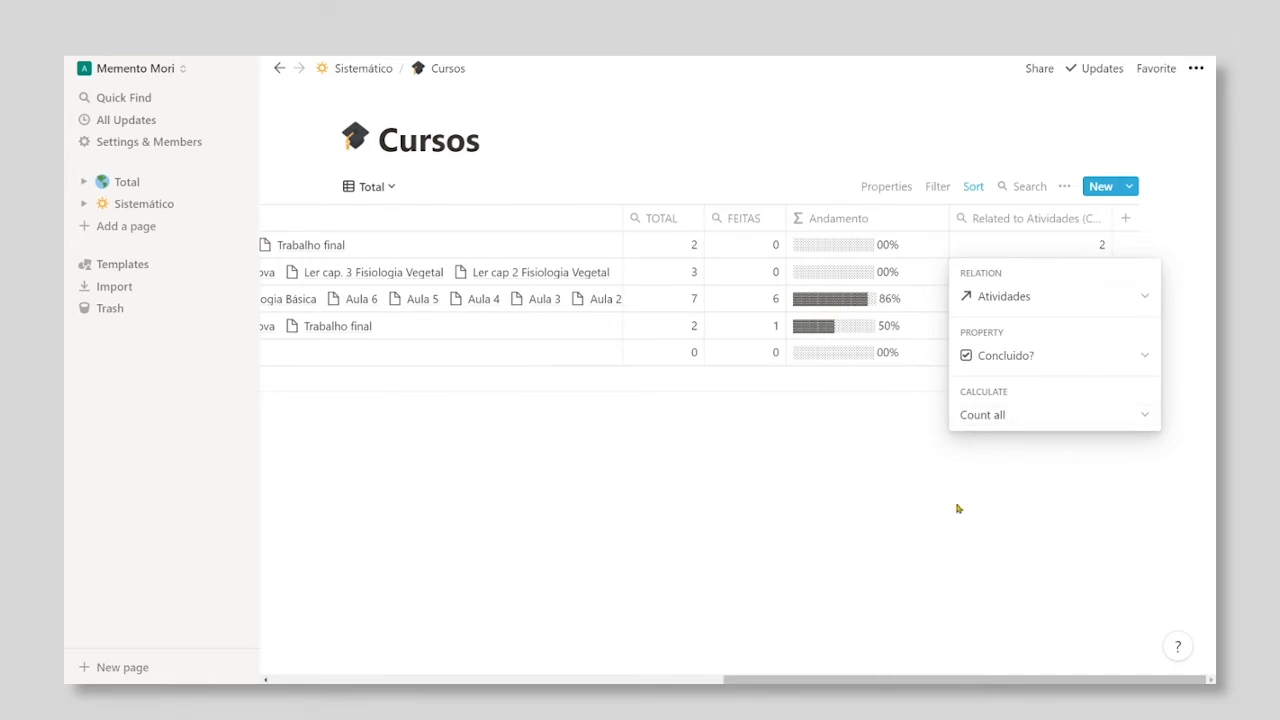
{"action": "left_click", "coordinate": [942, 377]}
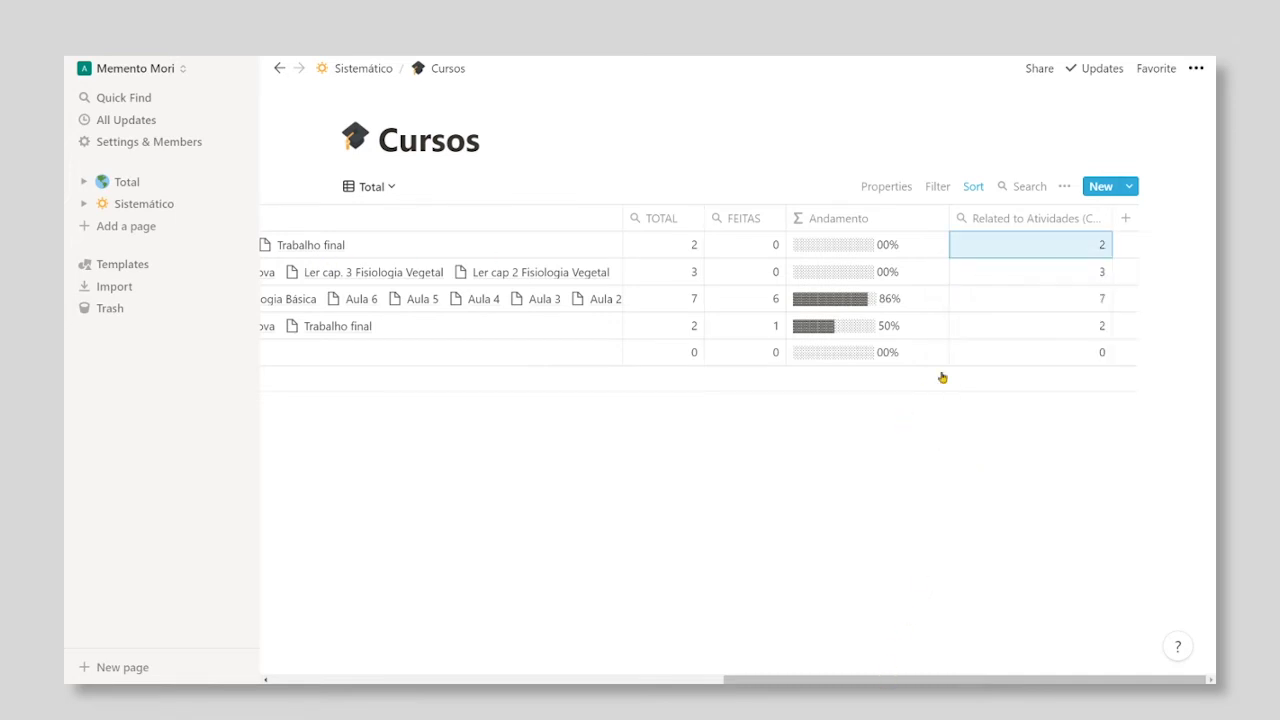
Change the calculation of the Related to Atividades rollup to Percent checked
{"action": "left_click", "coordinate": [1100, 218]}
{"action": "left_click", "coordinate": [990, 338]}
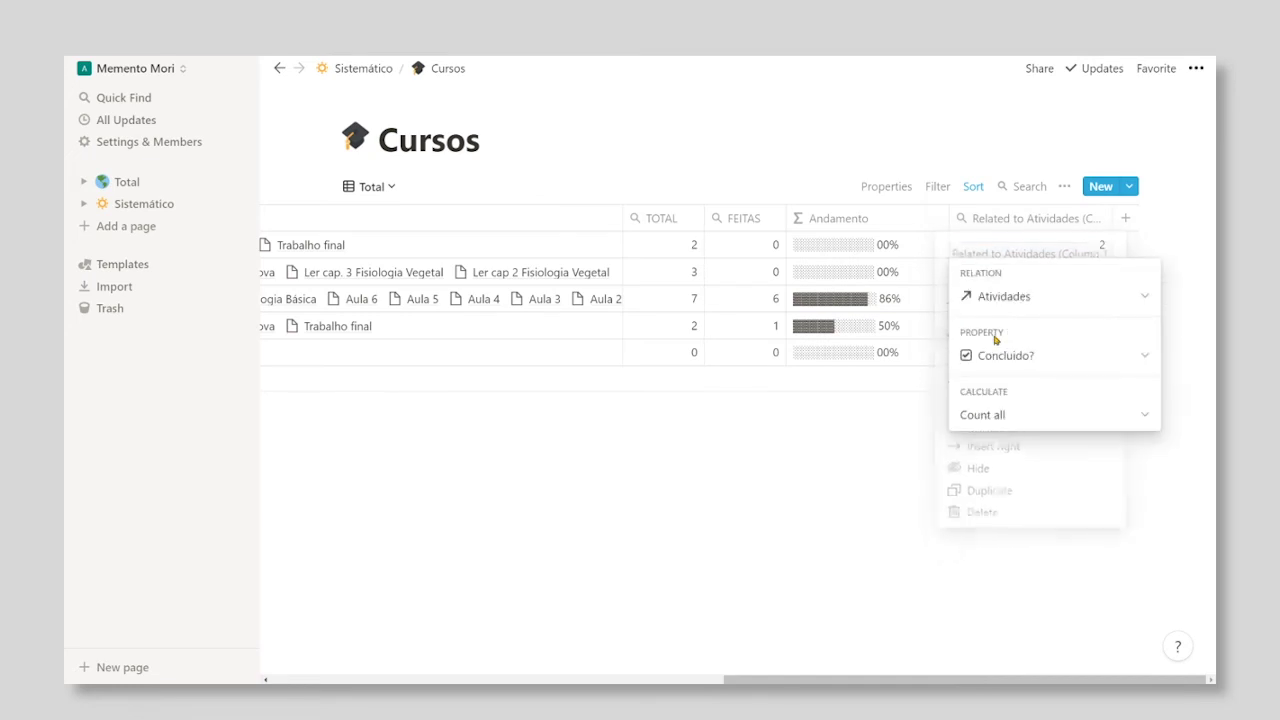
{"action": "left_click", "coordinate": [1005, 412]}
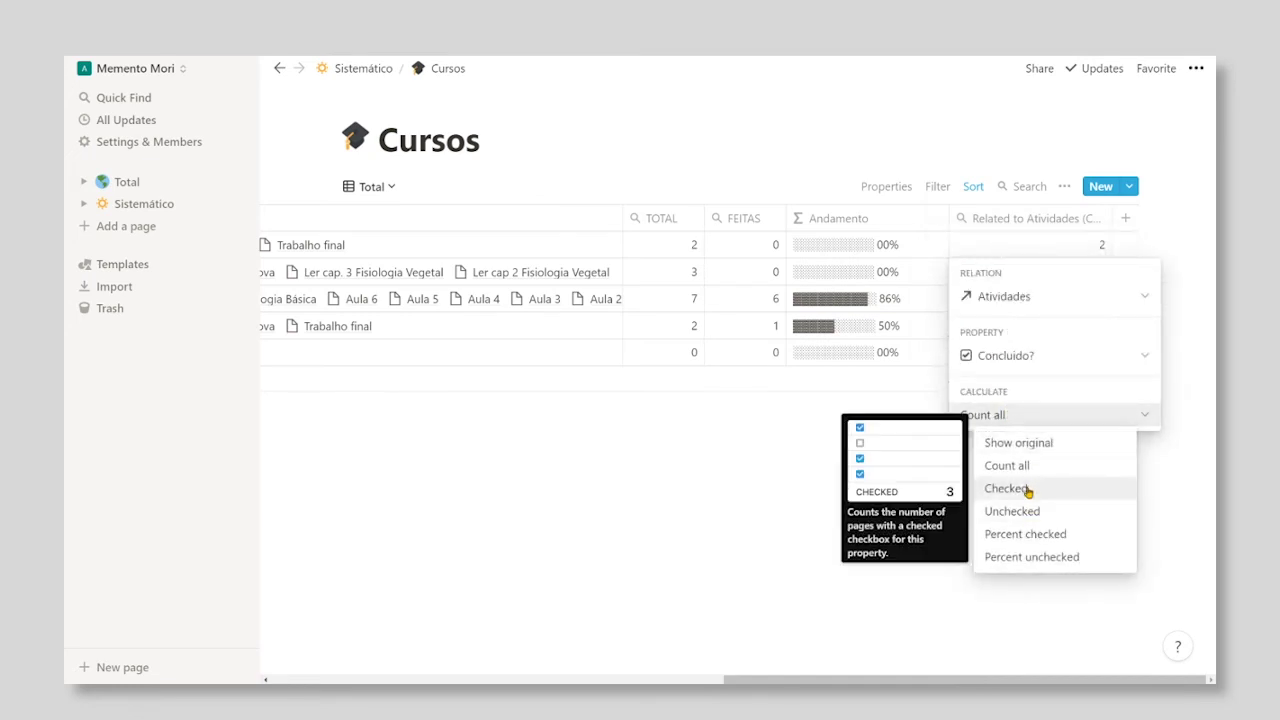
{"action": "left_click", "coordinate": [1040, 534]}
{"action": "key", "text": "Escape"}
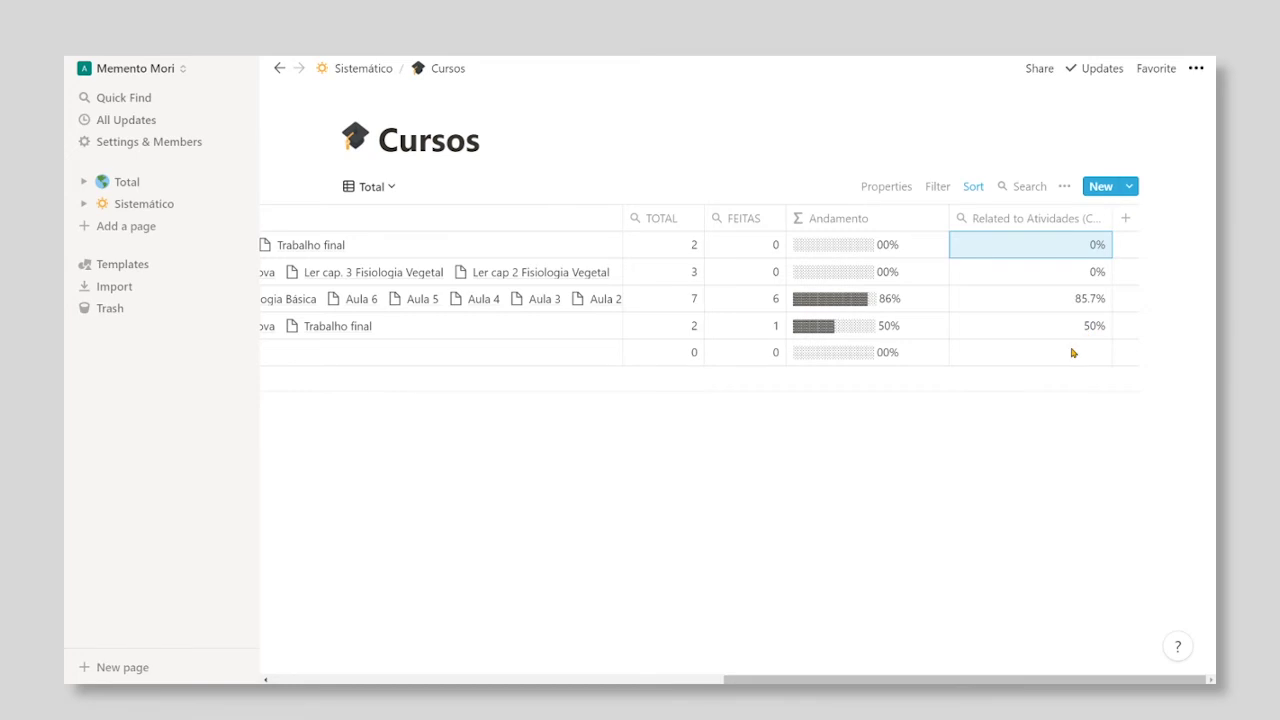
Delete the Related to Atividades rollup column from the Cursos database
{"action": "left_click", "coordinate": [1080, 218]}
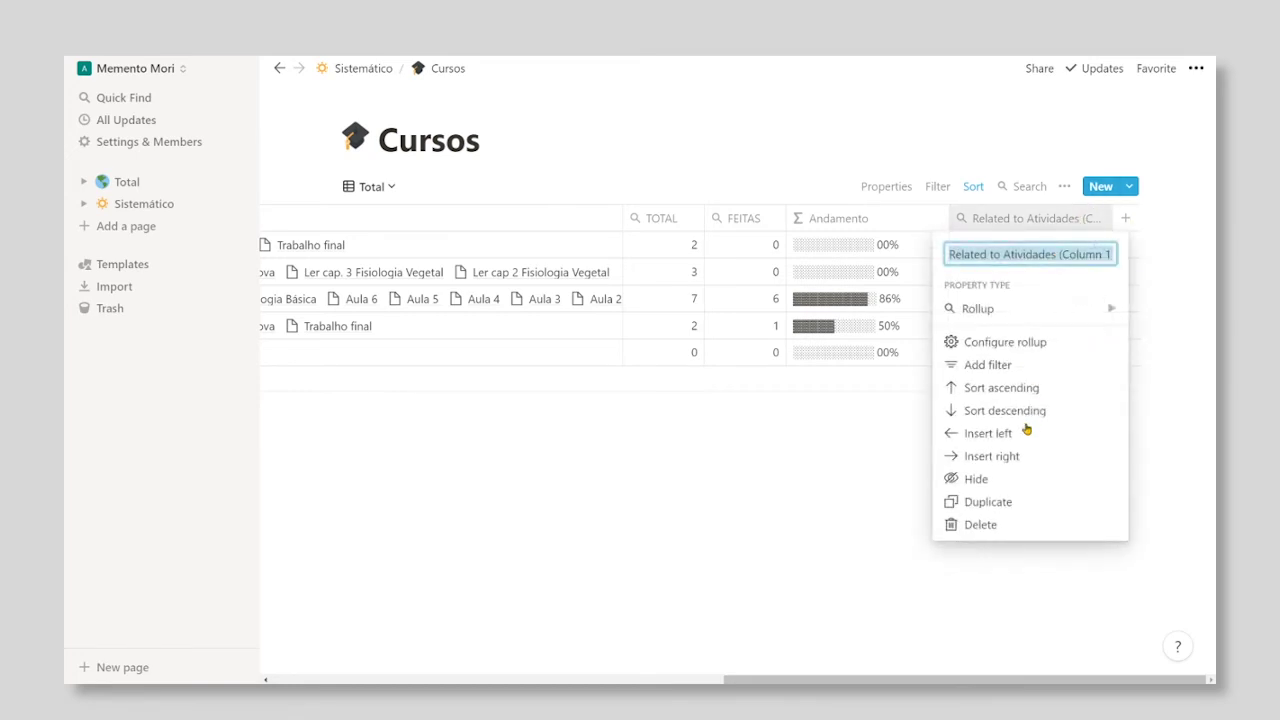
{"action": "left_click", "coordinate": [952, 525]}
{"action": "left_click", "coordinate": [668, 383]}
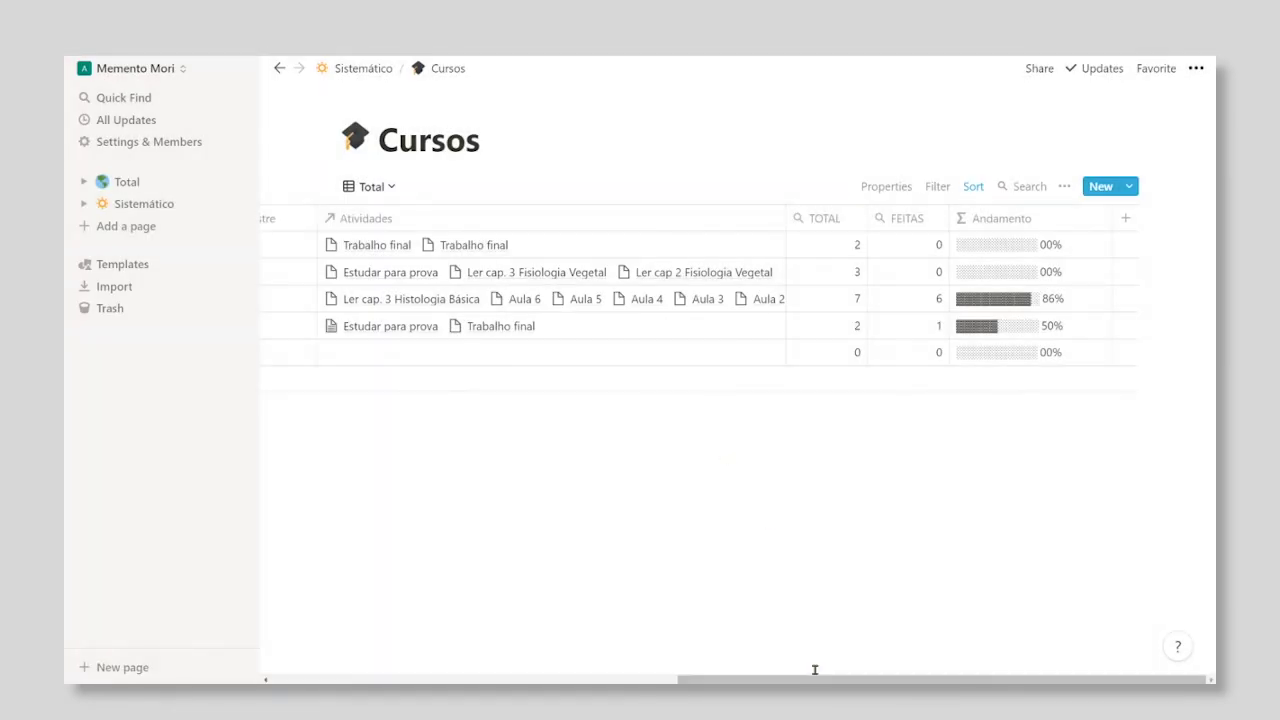
Examine the TOTAL and FEITAS rollups and the formula behind the Andamento column
{"action": "mouse_move", "coordinate": [826, 678]}
{"action": "left_mouse_down"}
{"action": "mouse_move", "coordinate": [430, 676]}
{"action": "mouse_move", "coordinate": [842, 671]}
{"action": "left_mouse_up"}
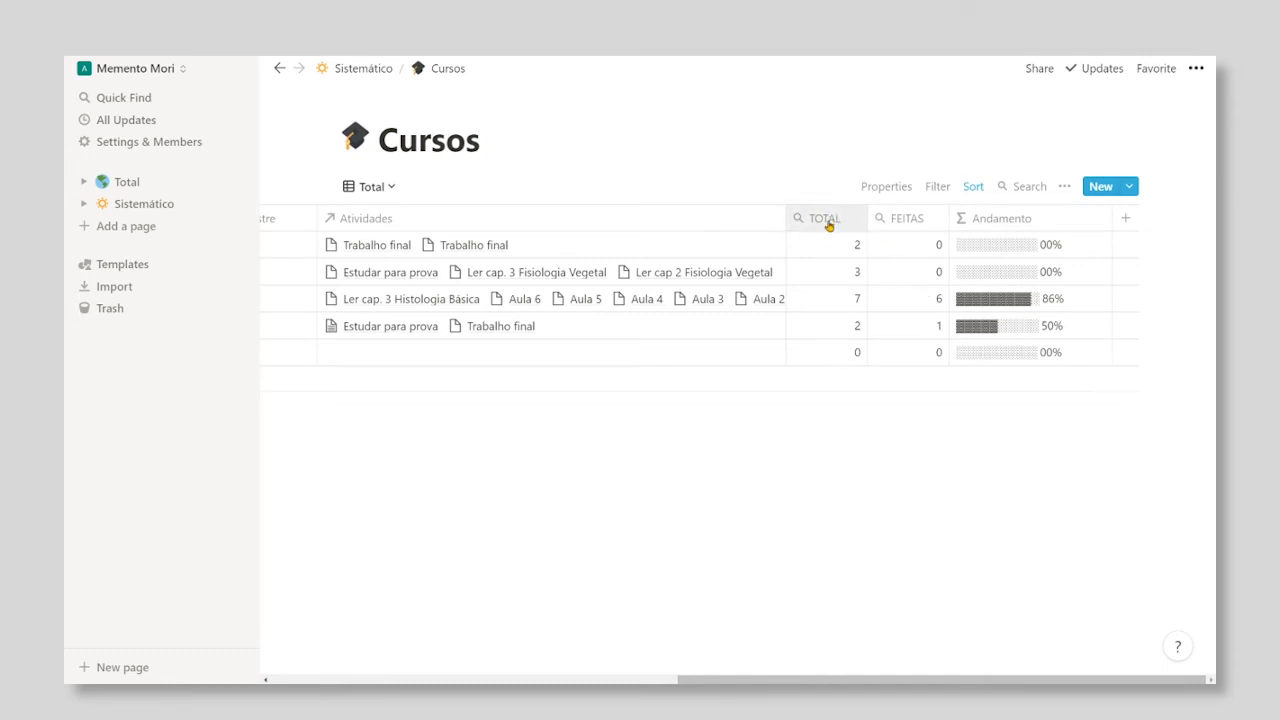
{"action": "mouse_move", "coordinate": [824, 420]}
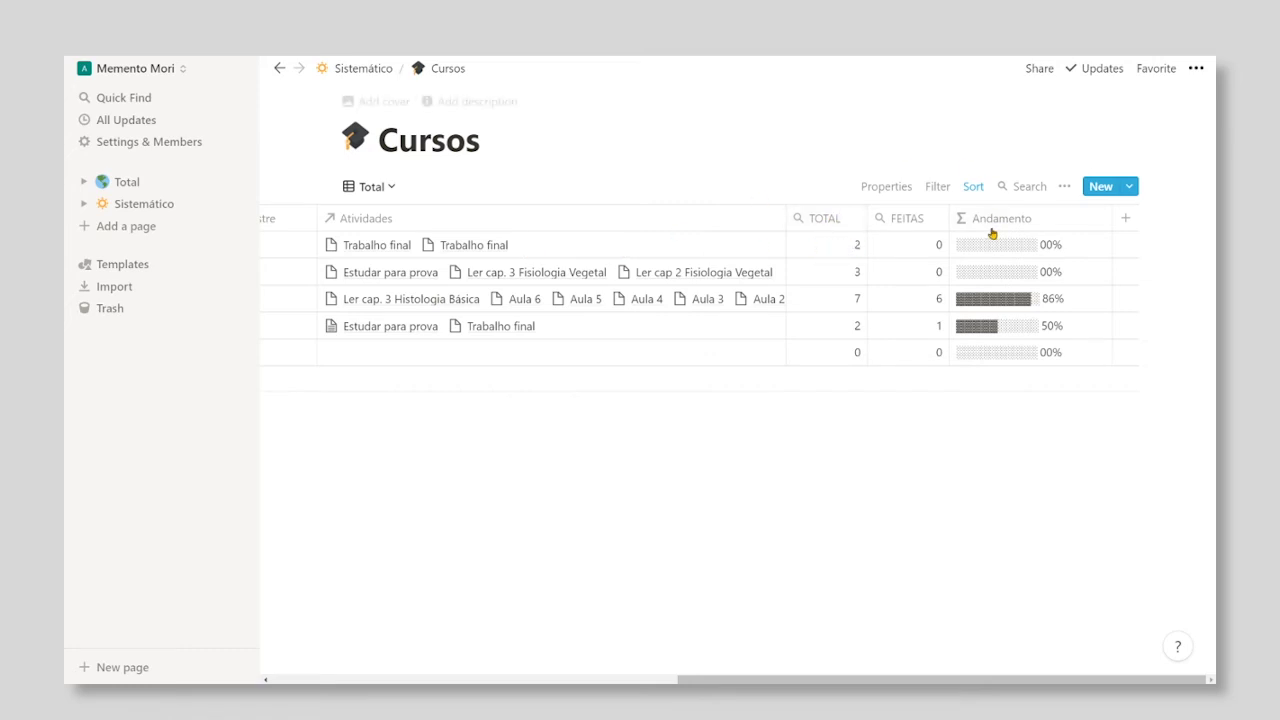
{"action": "left_click", "coordinate": [1056, 247]}
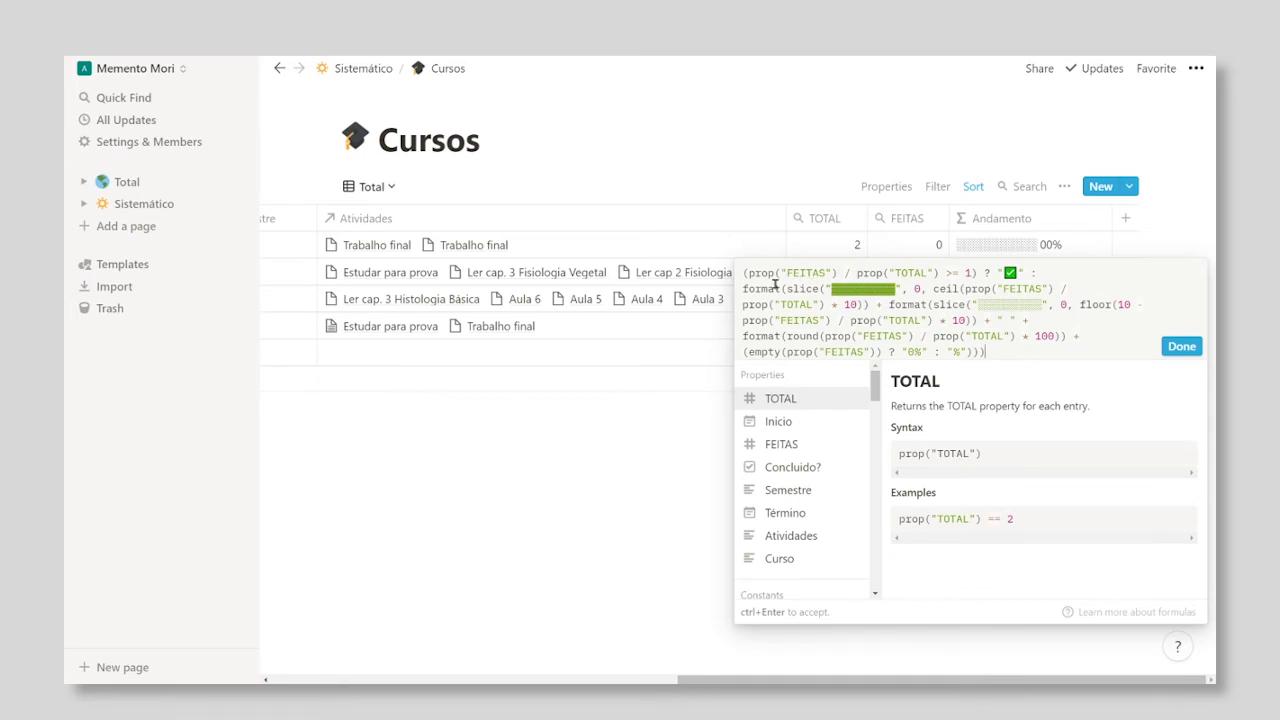
{"action": "left_click", "coordinate": [636, 343]}
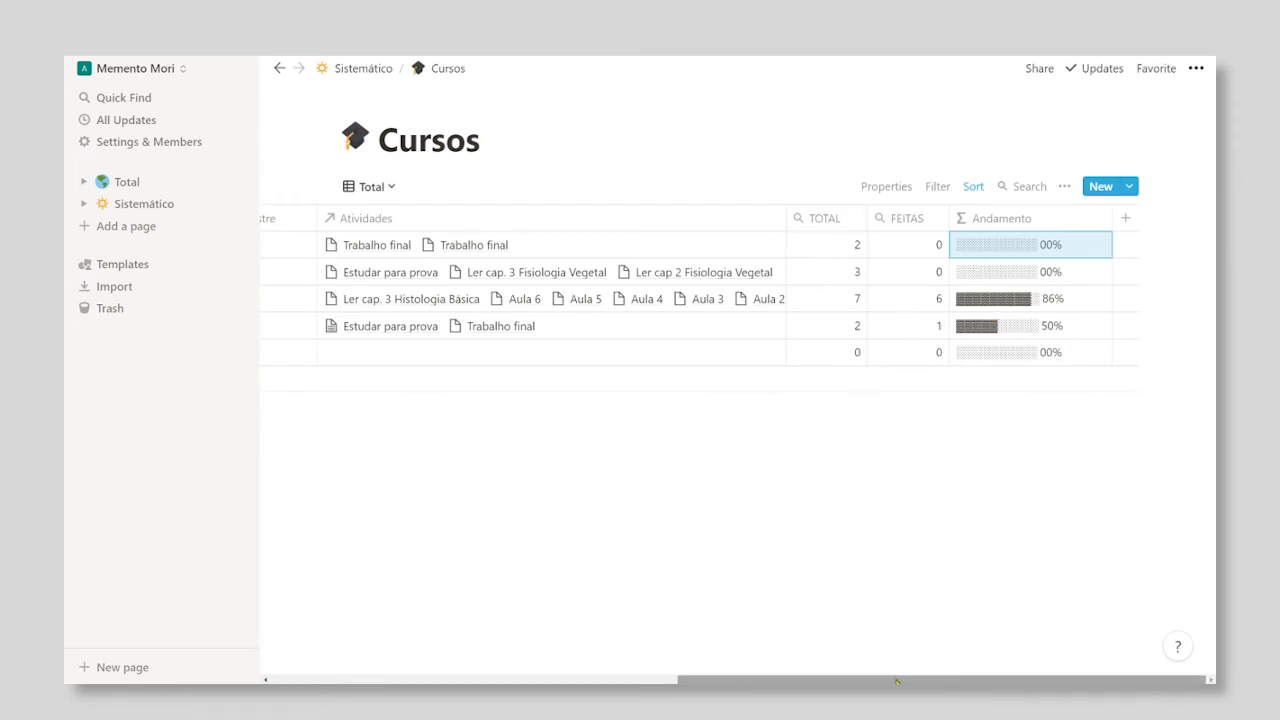
Open Aula 6 from Biologia Celular's linked activities and mark it as Concluído?
{"action": "left_click_drag", "start_coordinate": [918, 672], "coordinate": [872, 670]}
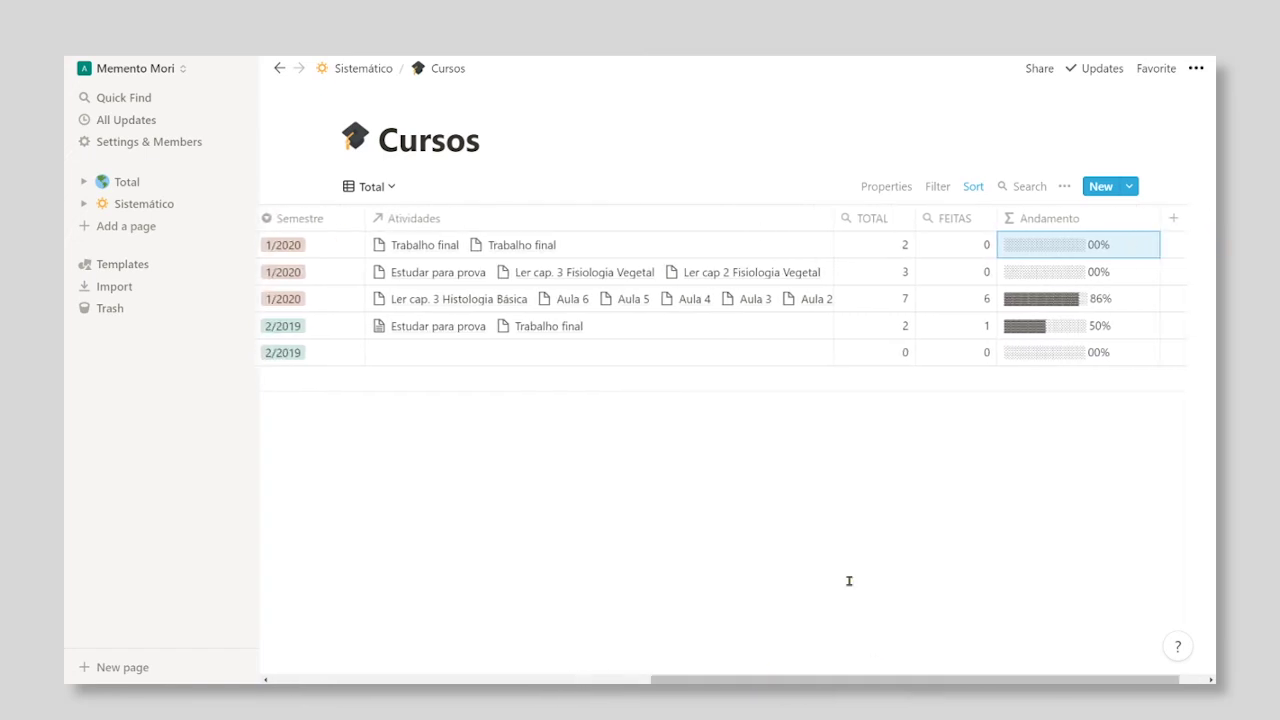
{"action": "left_click", "coordinate": [699, 309]}
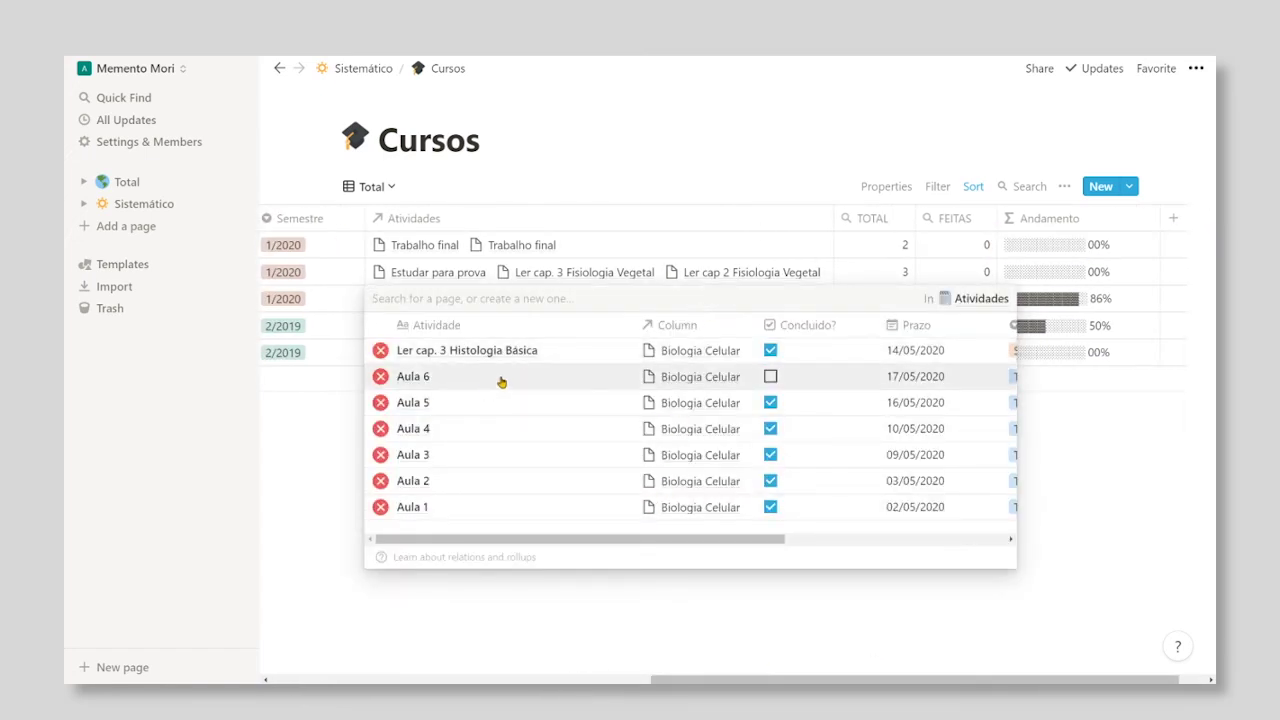
{"action": "key", "text": "Escape"}
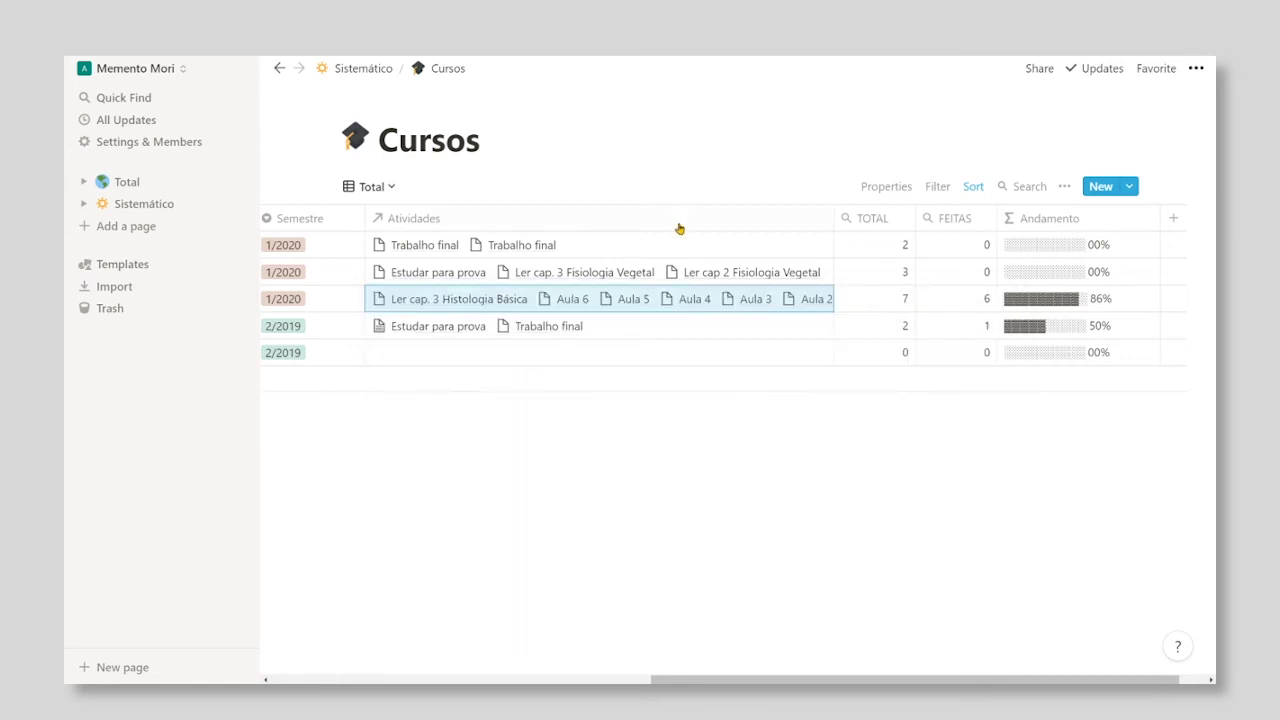
{"action": "left_click", "coordinate": [605, 301]}
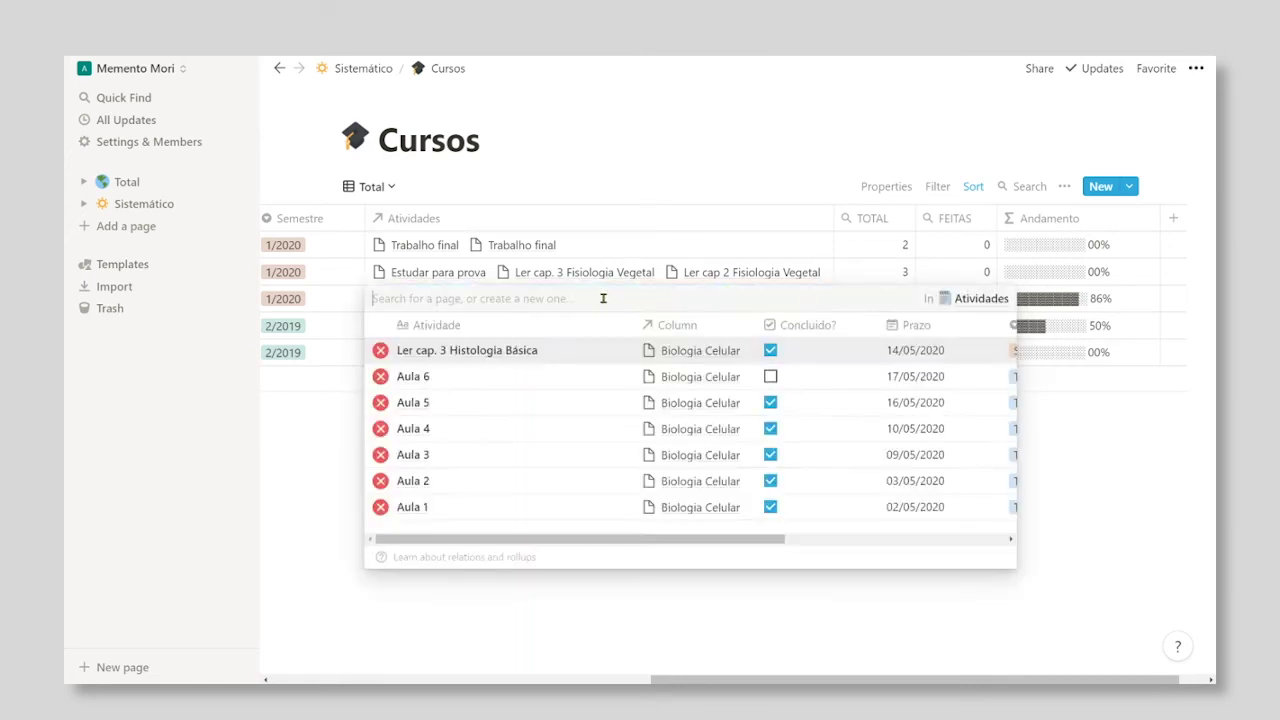
{"action": "left_click", "coordinate": [541, 384]}
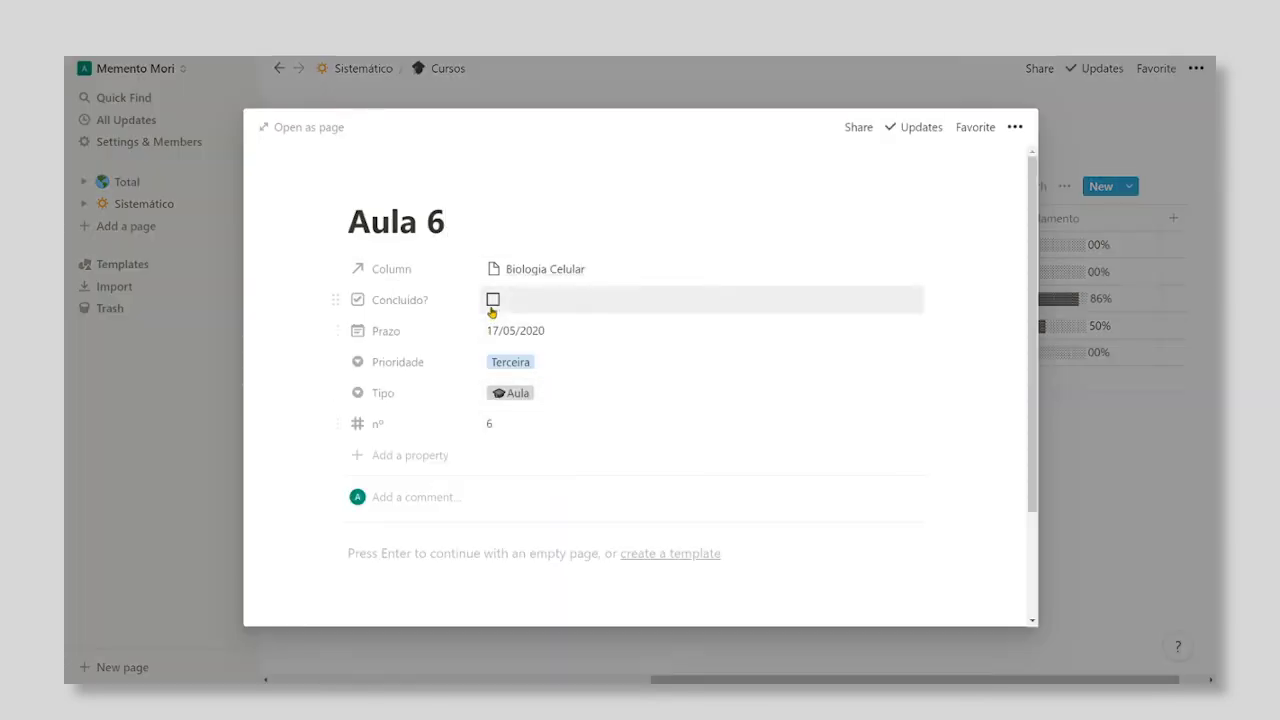
{"action": "left_click", "coordinate": [493, 299]}
{"action": "left_click", "coordinate": [280, 403]}
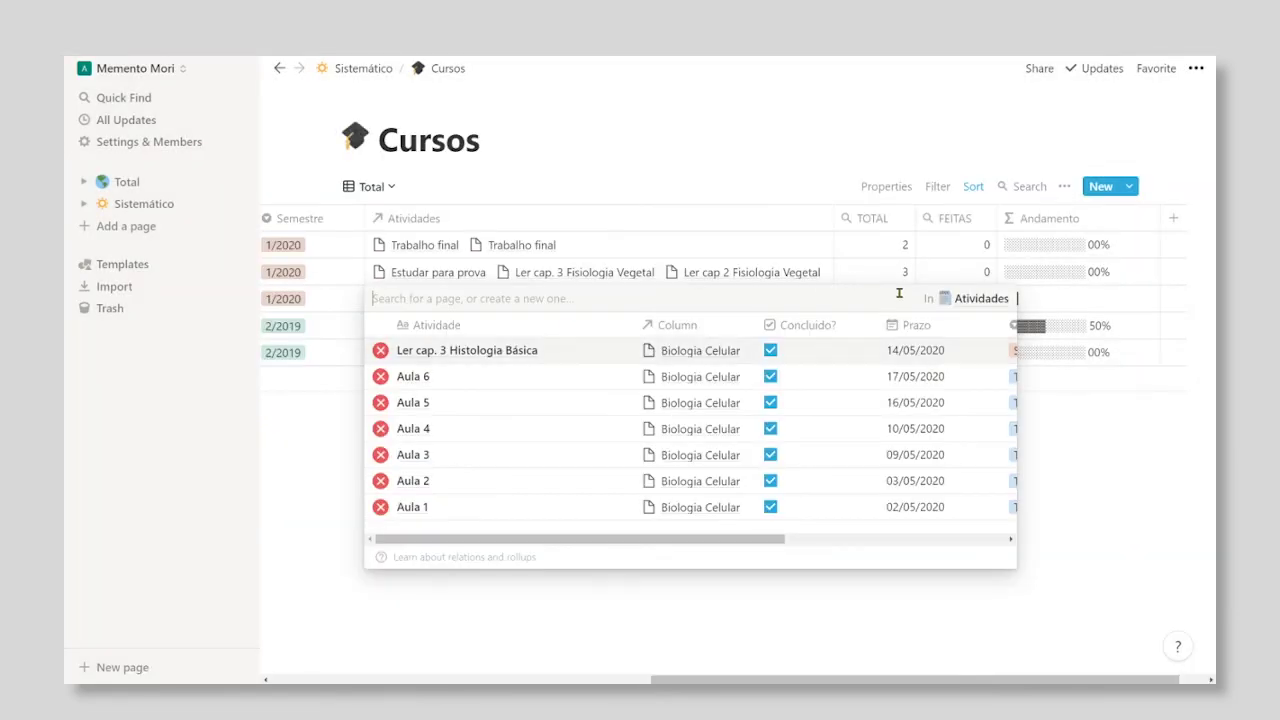
{"action": "key", "text": "Escape"}
Try replacing the check mark emoji in the Andamento formula with OK, and undo that edit
{"action": "left_click", "coordinate": [1060, 305]}
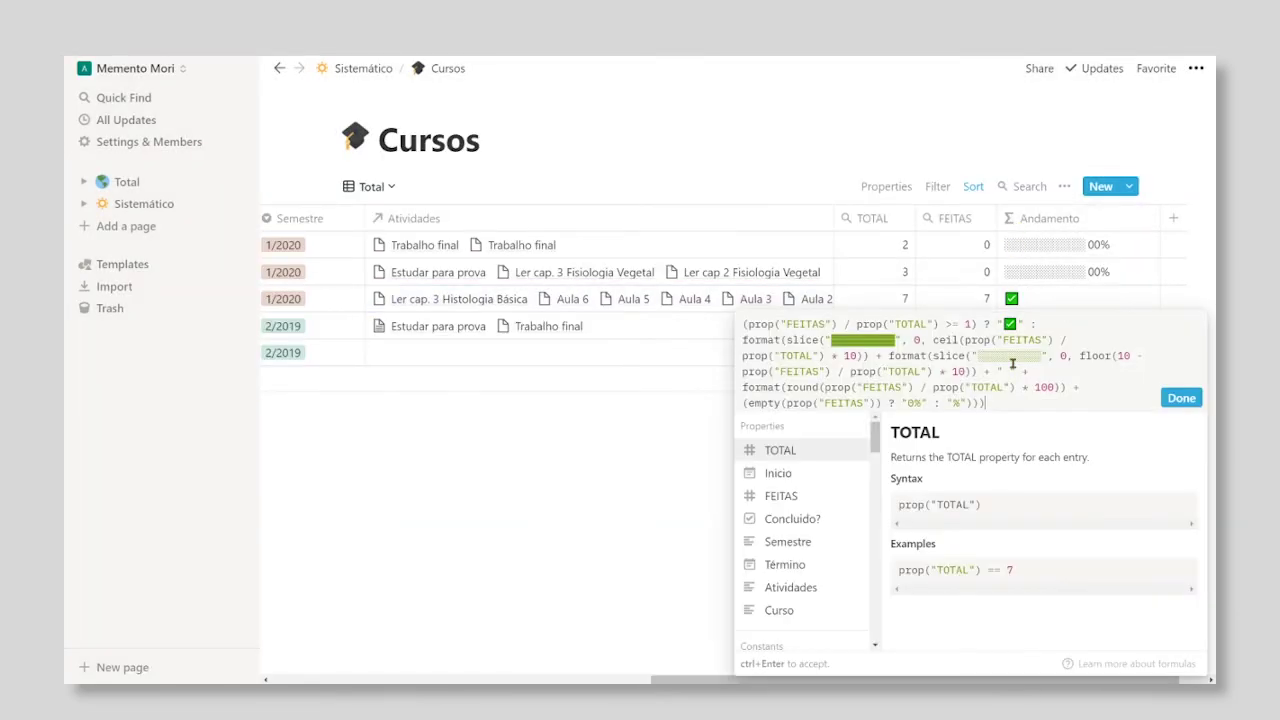
{"action": "left_click", "coordinate": [1097, 250]}
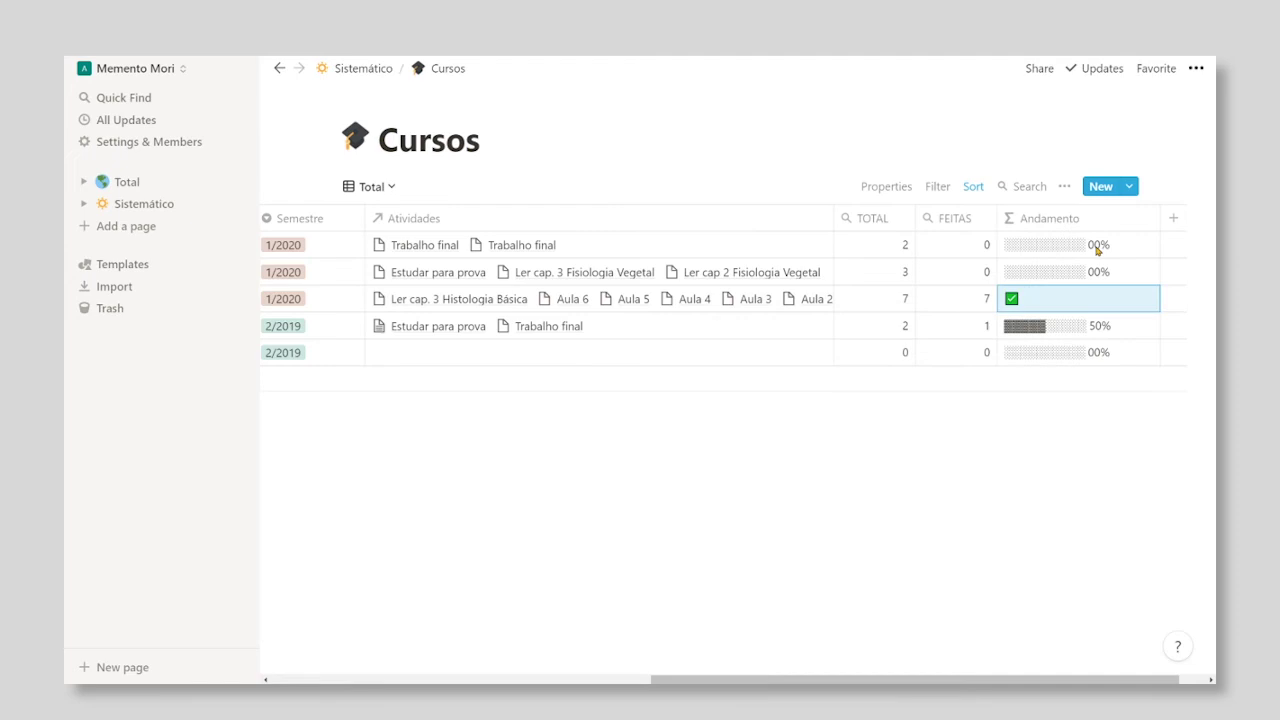
{"action": "left_click", "coordinate": [1088, 312]}
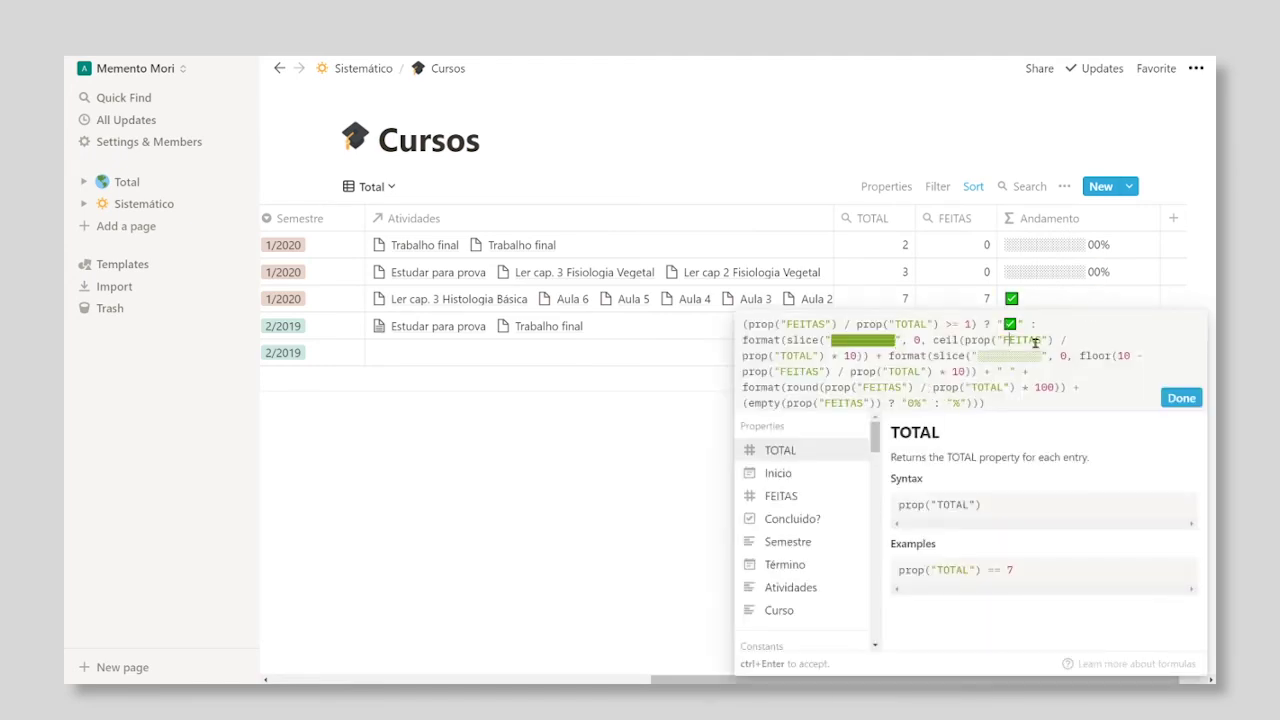
{"action": "key", "text": "Up"}
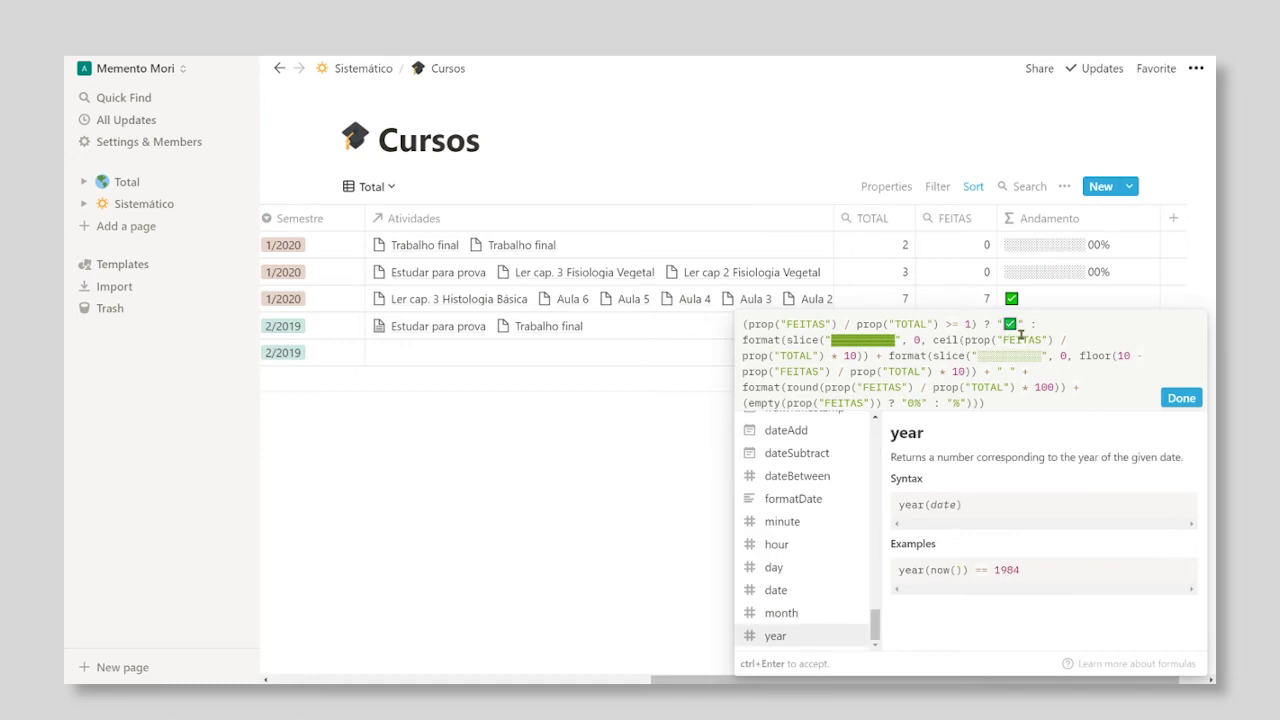
{"action": "key", "text": "BackSpace"}
{"action": "type", "text": "OK"}
{"action": "key", "text": "ctrl+z"}
{"action": "key", "text": "ctrl+z"}
{"action": "key", "text": "ctrl+z"}
{"action": "left_click", "coordinate": [1176, 398]}
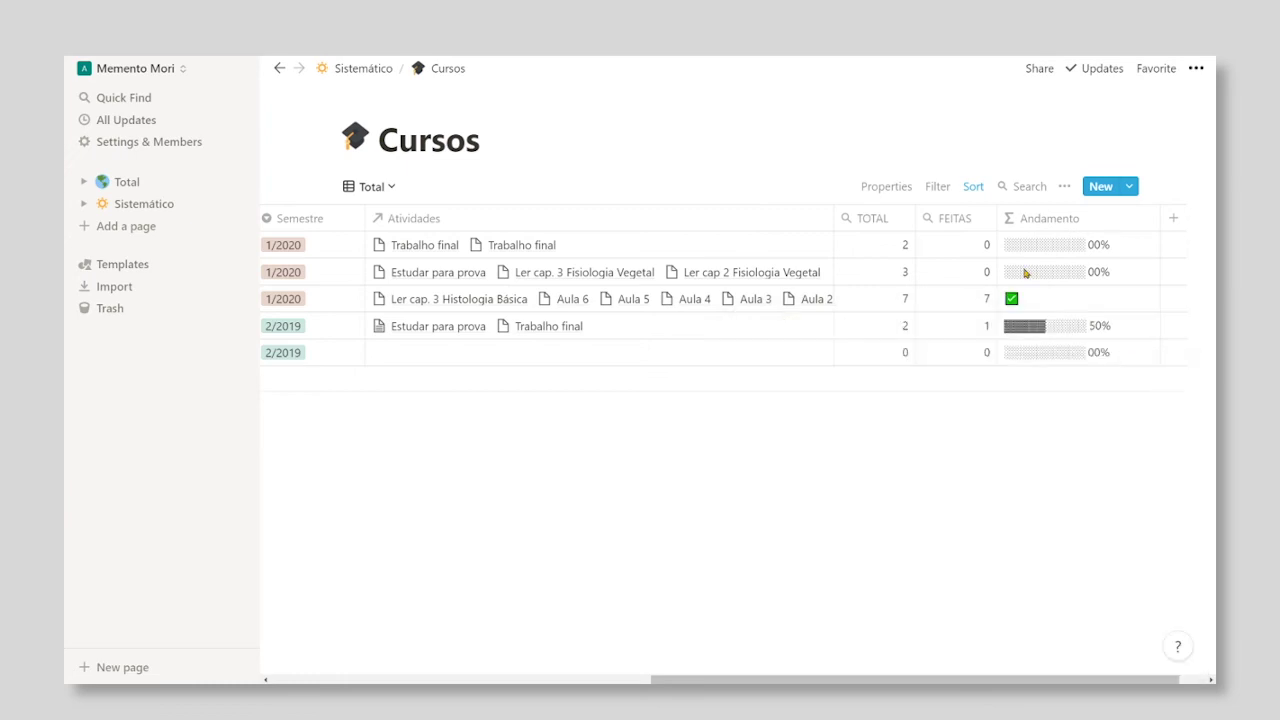
Check the Andamento cell of Forma e Função no Desenvolvimento Vegetal and review the columns from Curso to Atividades
{"action": "left_click", "coordinate": [1025, 272]}
{"action": "key", "text": "Escape"}
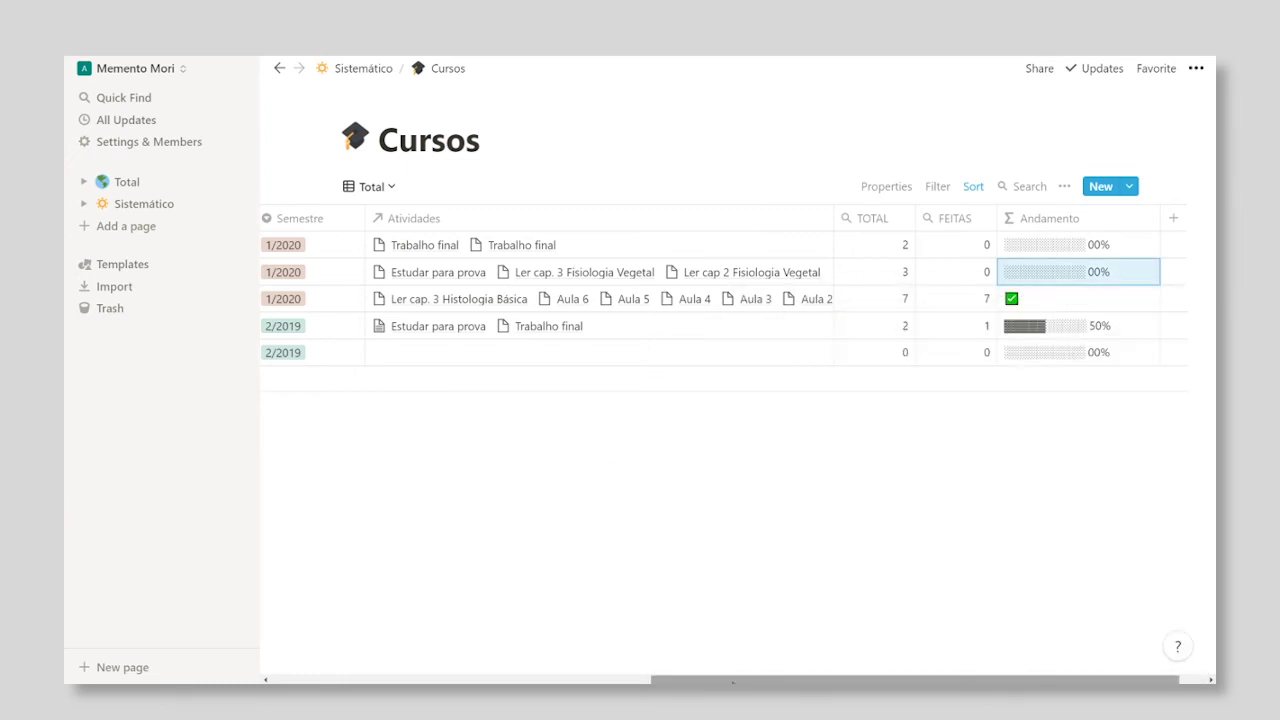
{"action": "scroll", "coordinate": [500, 663], "scroll_direction": "left", "scroll_amount": 10}
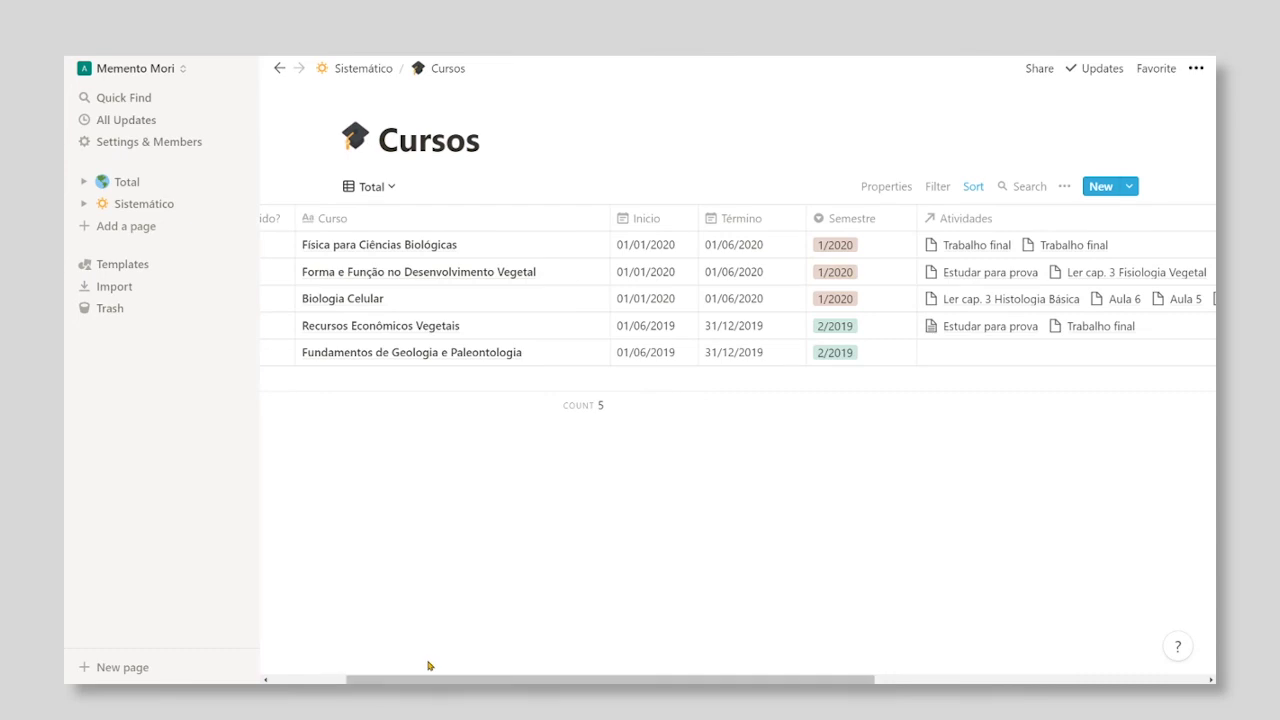
Open the Atividades database from the Sistemático page, view its Total calendar, and return to the Total table view
{"action": "left_click", "coordinate": [383, 70]}
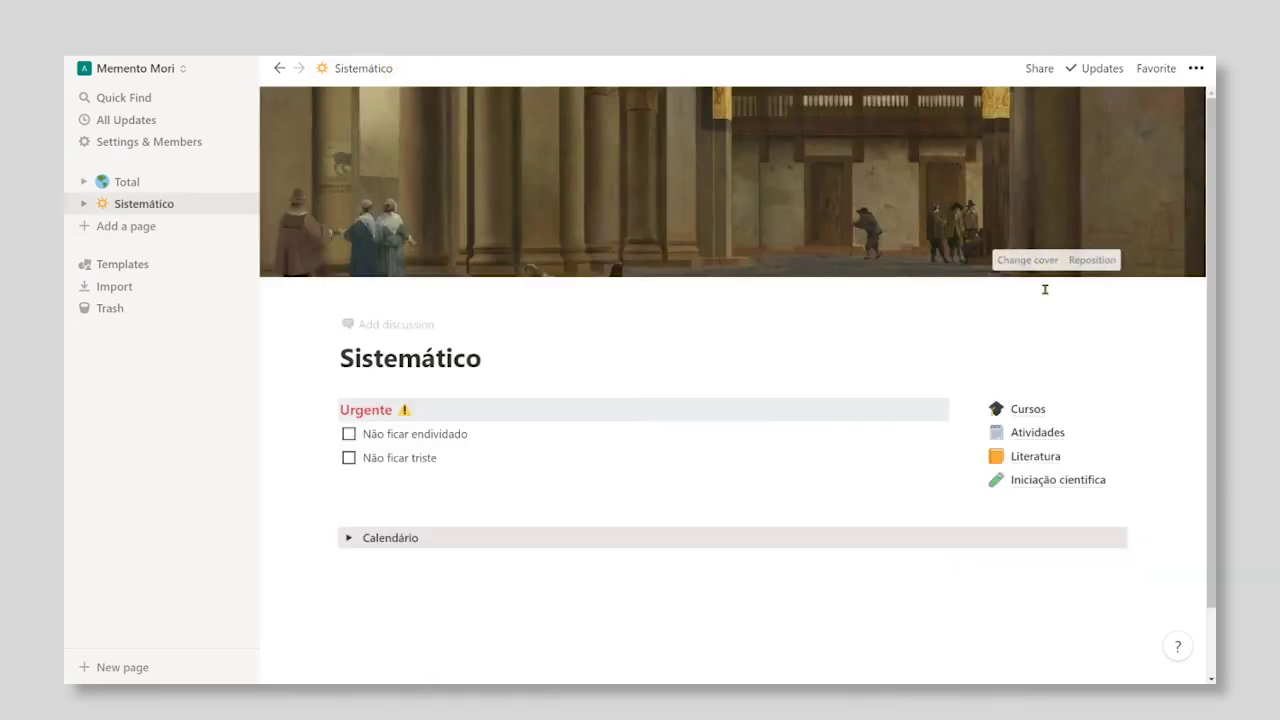
{"action": "left_click", "coordinate": [1029, 436]}
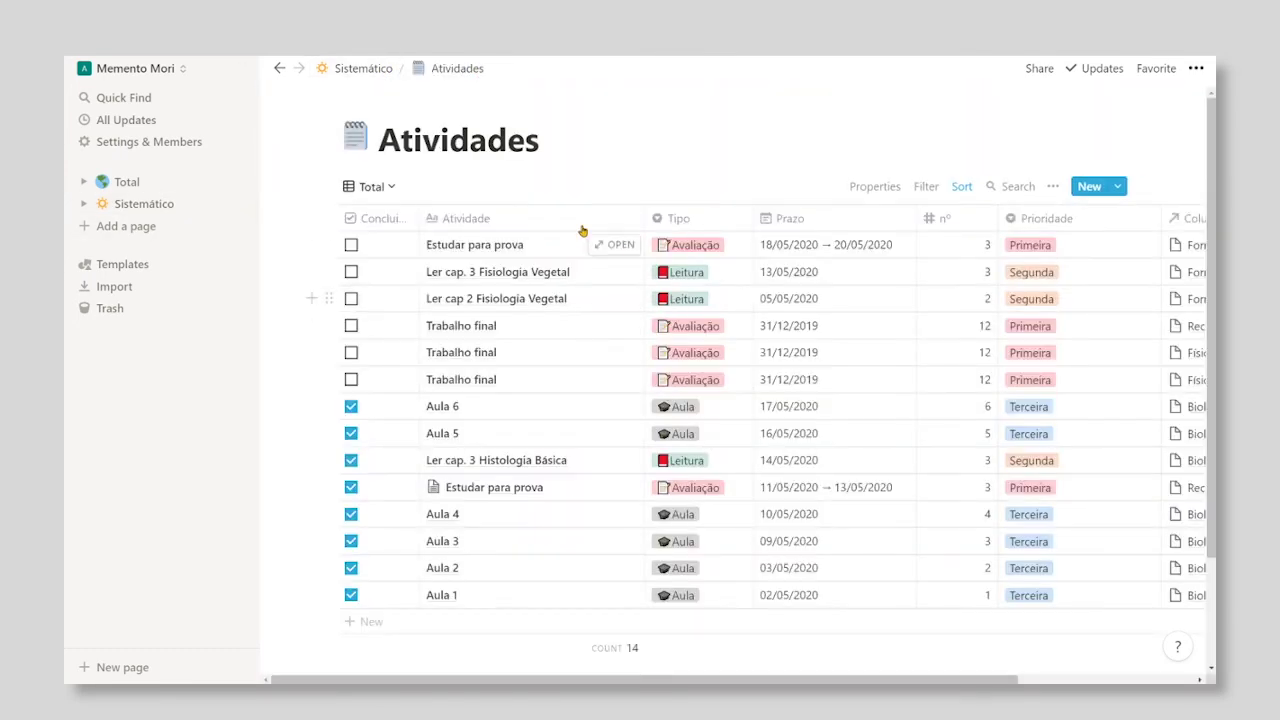
{"action": "left_click", "coordinate": [395, 188]}
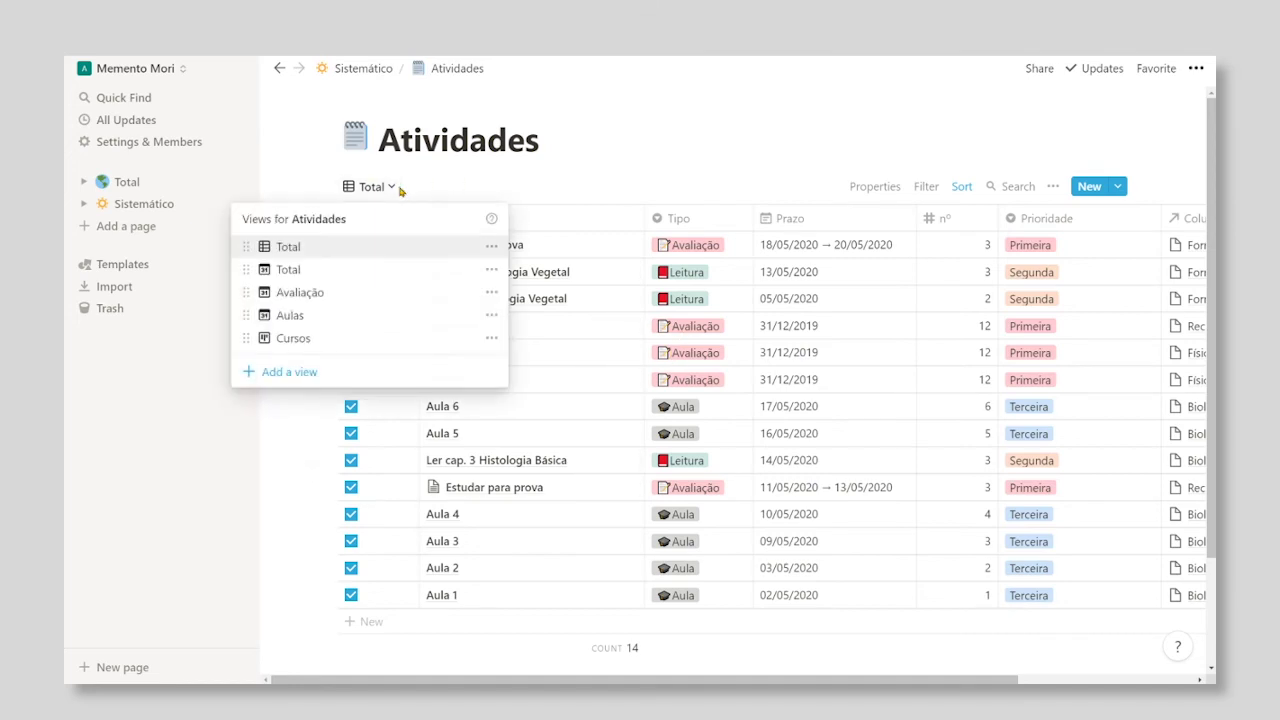
{"action": "left_click", "coordinate": [327, 271]}
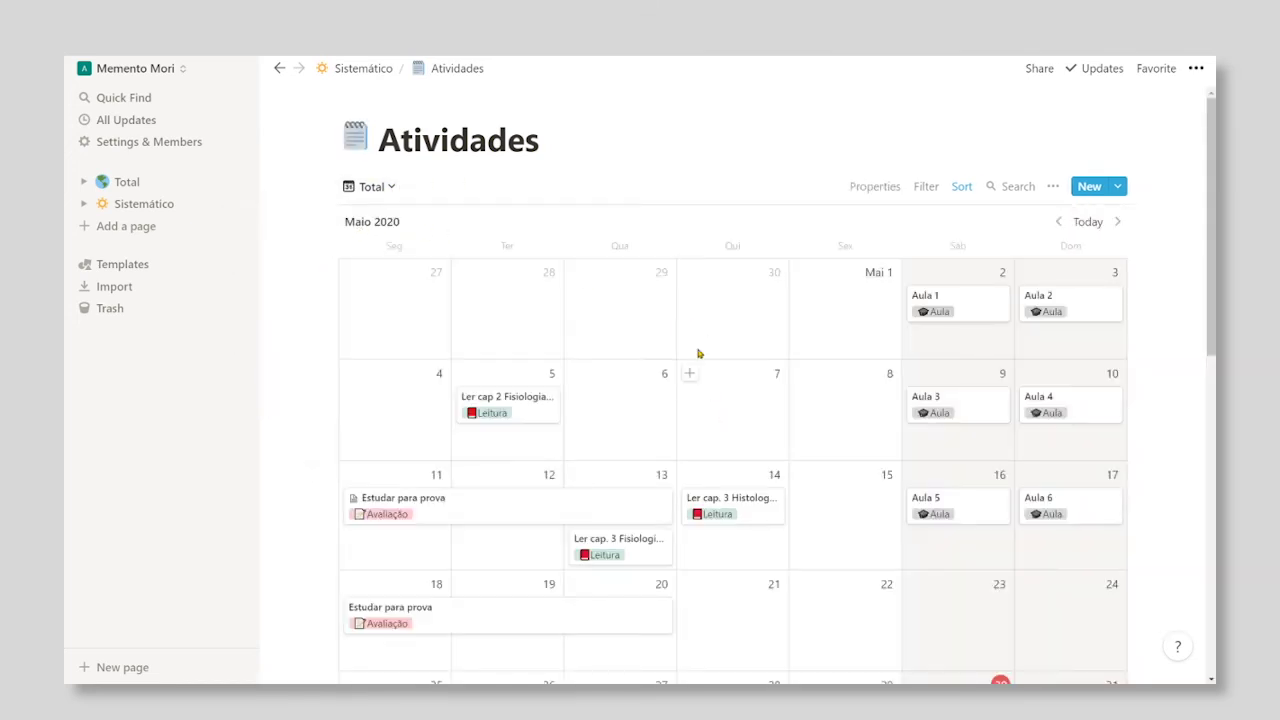
{"action": "left_click", "coordinate": [390, 188]}
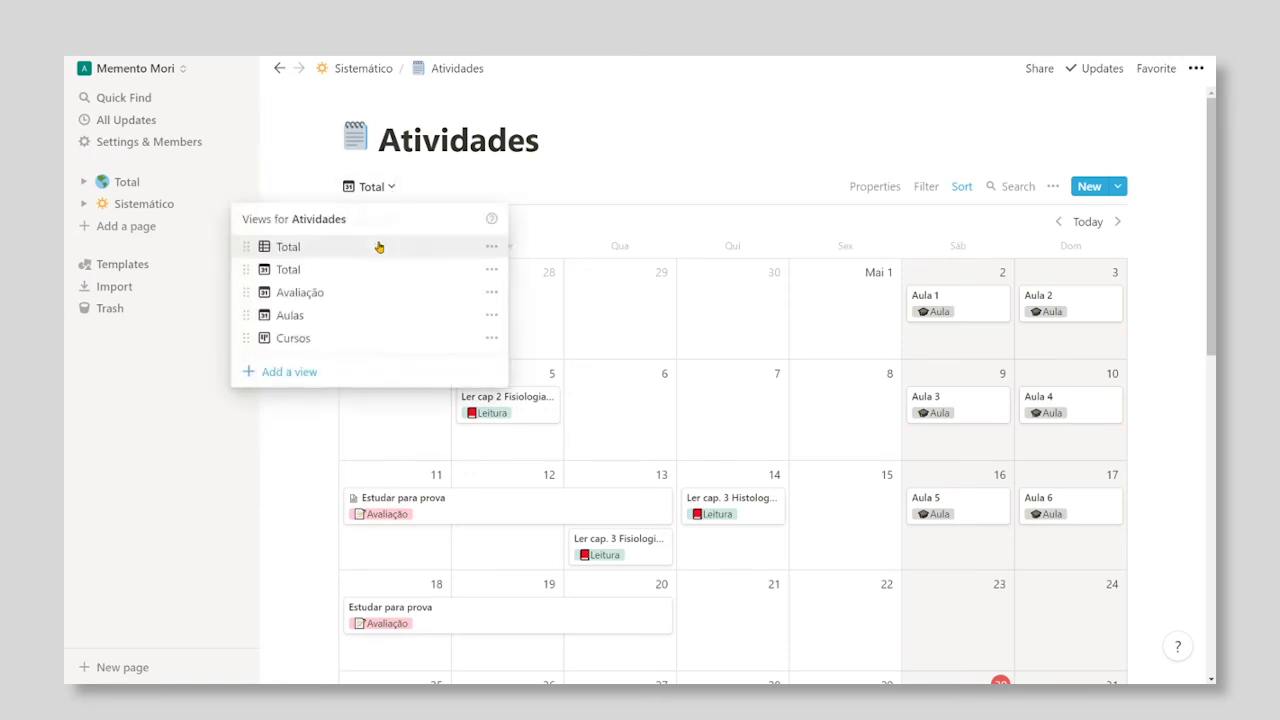
{"action": "left_click", "coordinate": [320, 248]}
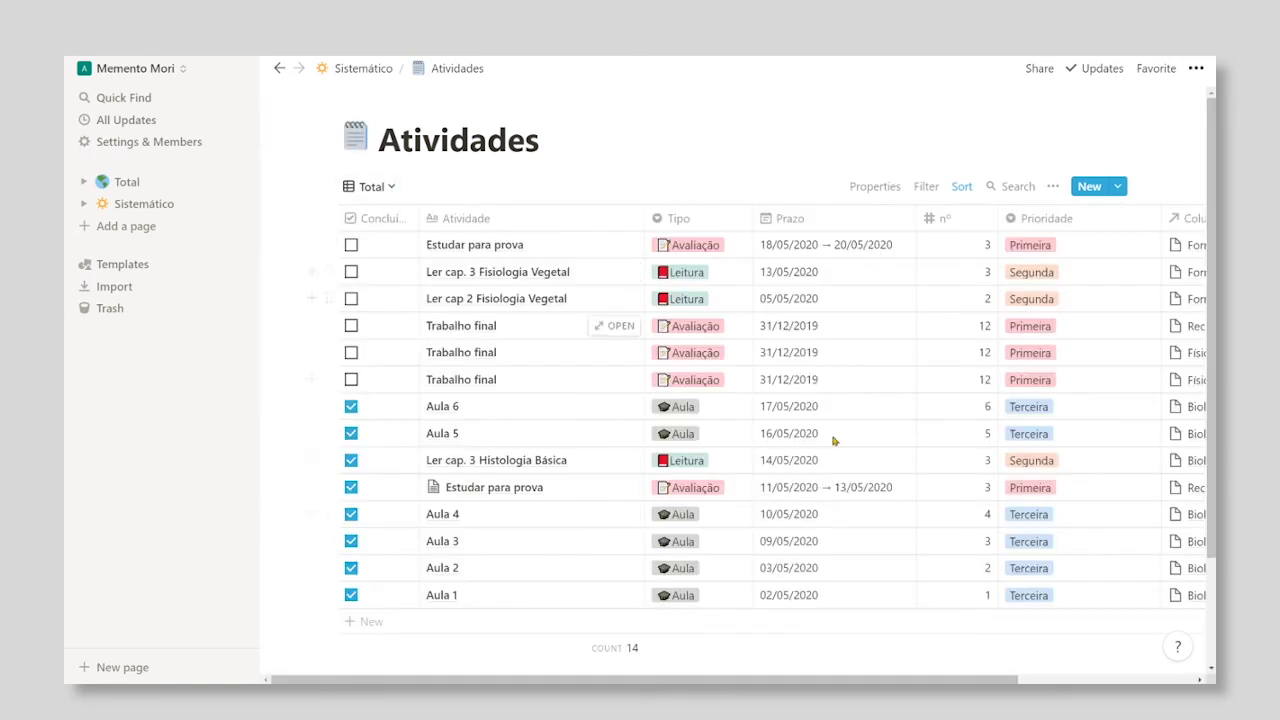
Review the Atividades table's columns through to the course relation and look over the database's list of views
{"action": "left_click_drag", "start_coordinate": [441, 680], "coordinate": [618, 680]}
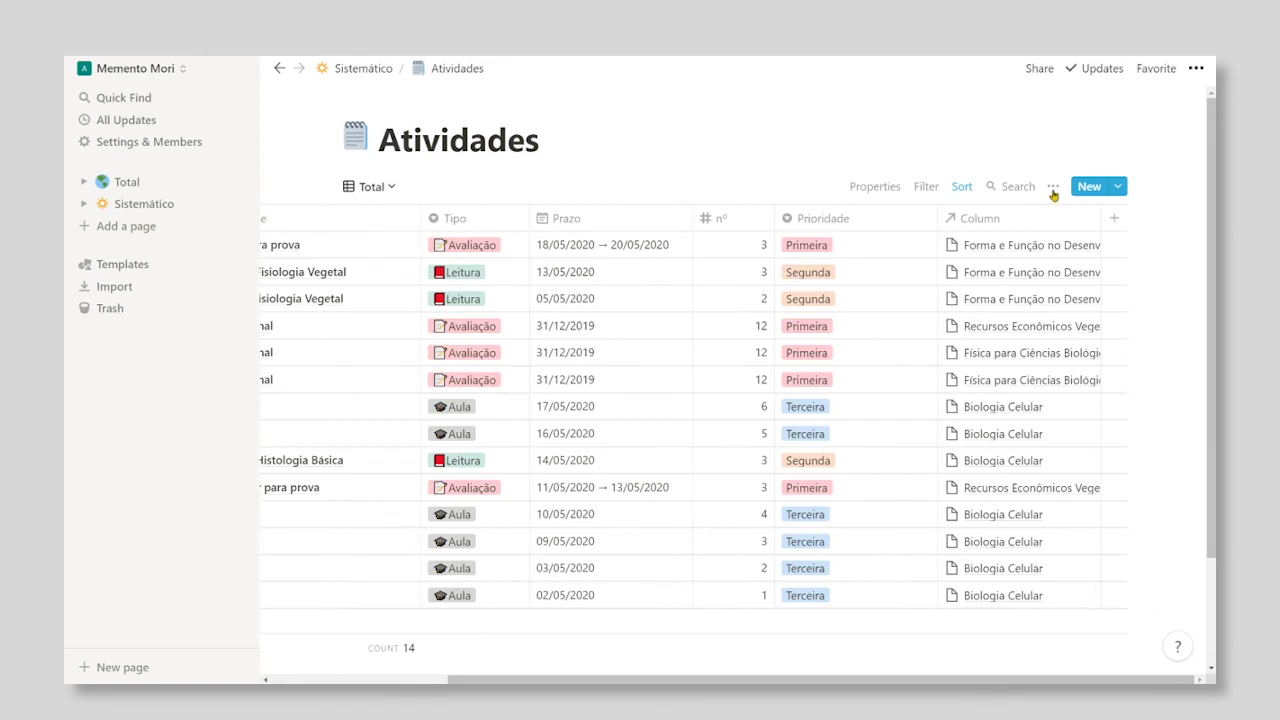
{"action": "left_click_drag", "start_coordinate": [828, 681], "coordinate": [652, 681]}
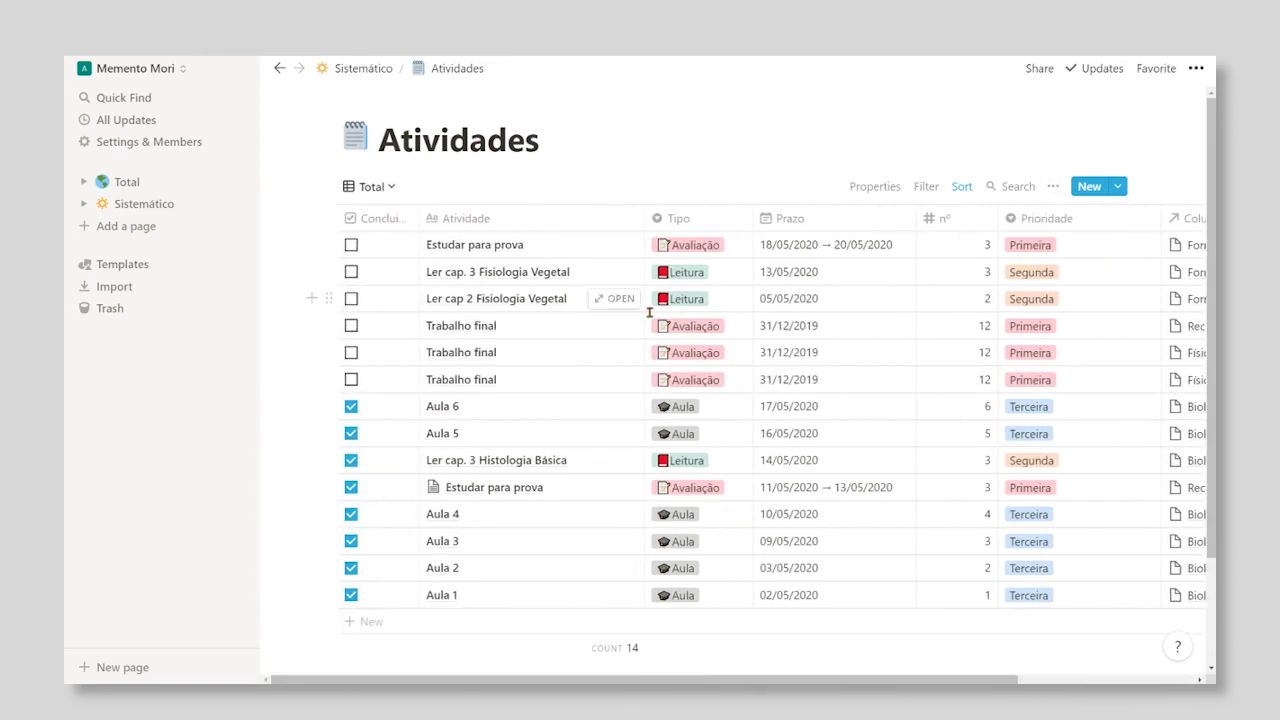
{"action": "left_click", "coordinate": [393, 195]}
{"action": "left_click", "coordinate": [393, 195]}
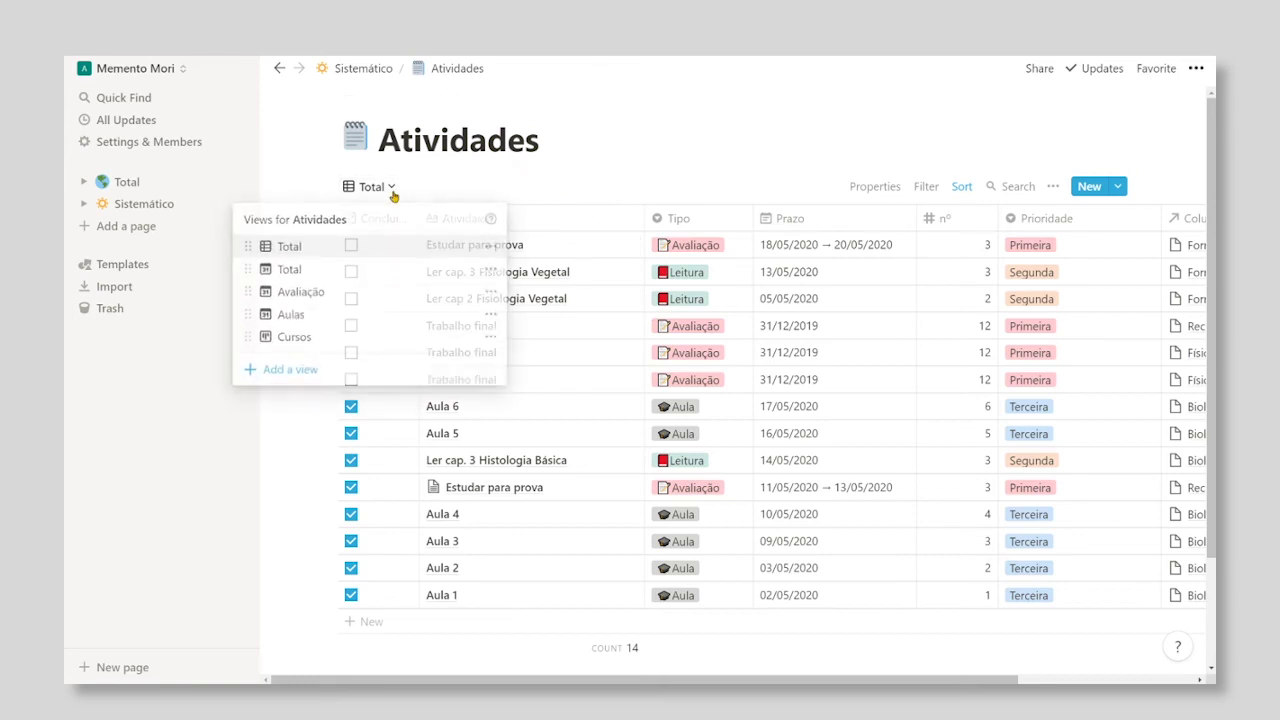
Open the Literatura database from the Sistemático page and add an unnamed Table view to it
{"action": "left_click", "coordinate": [384, 70]}
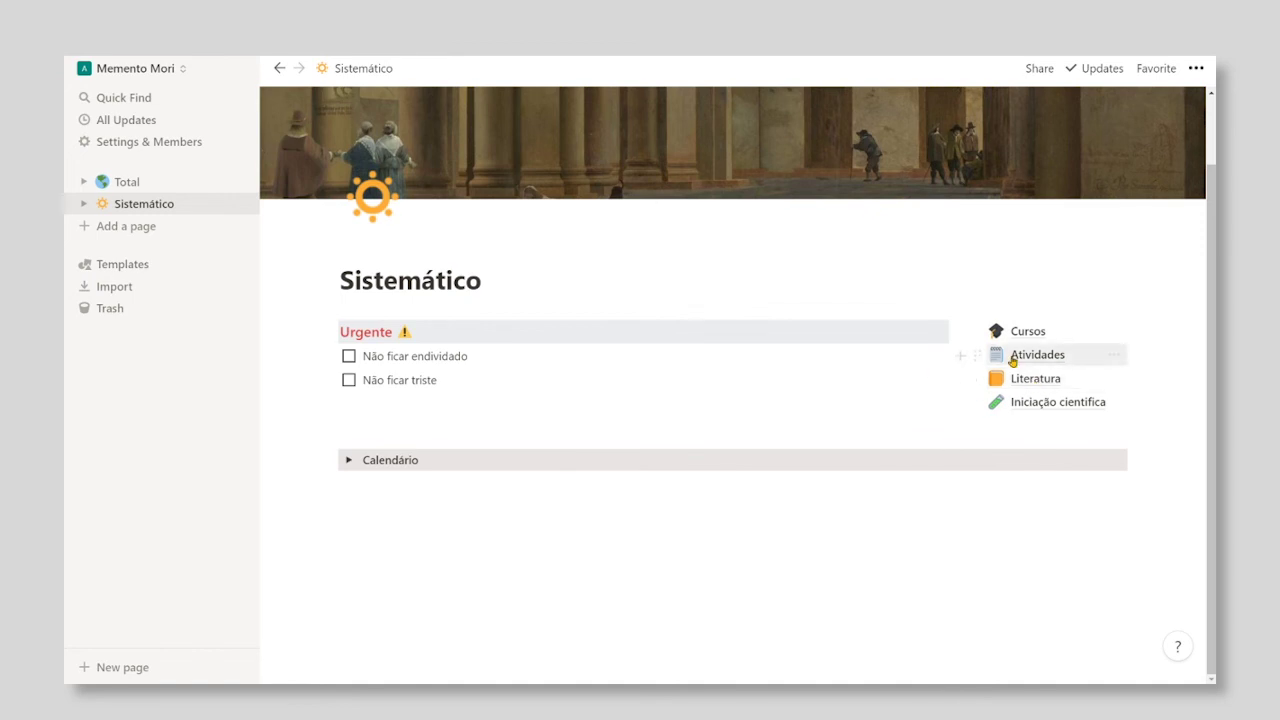
{"action": "left_click", "coordinate": [1033, 378]}
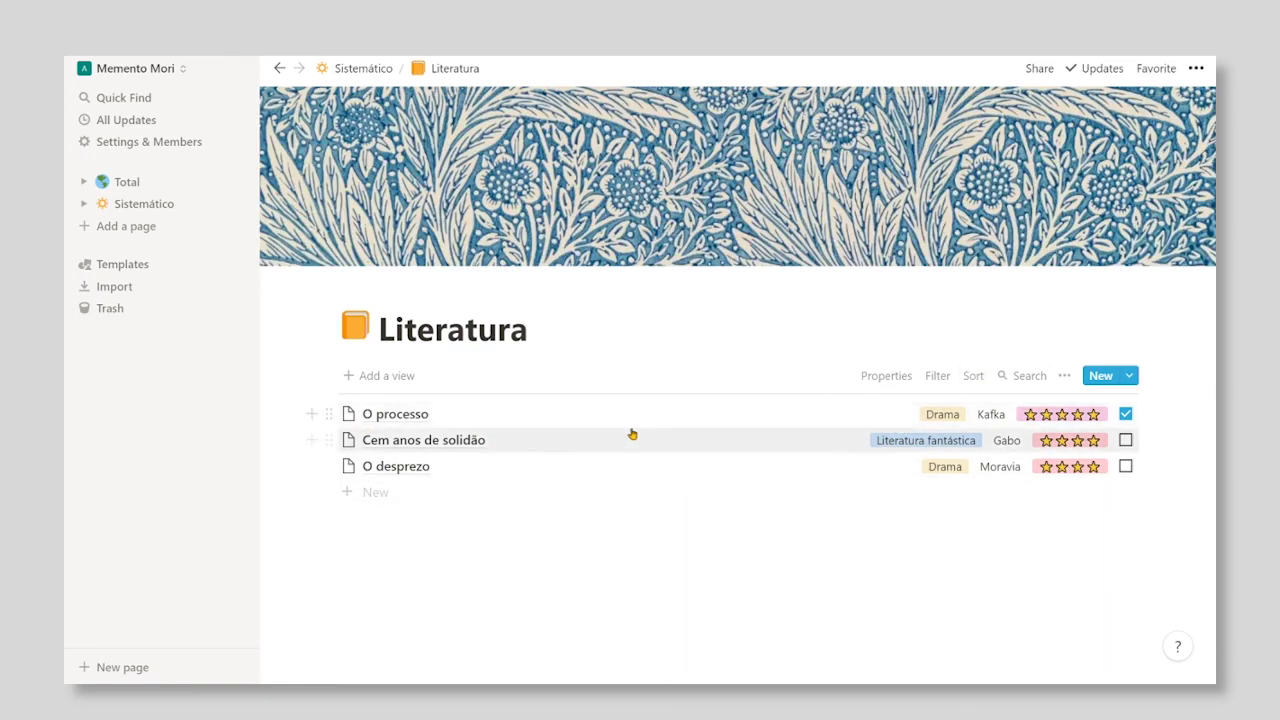
{"action": "left_click", "coordinate": [389, 378]}
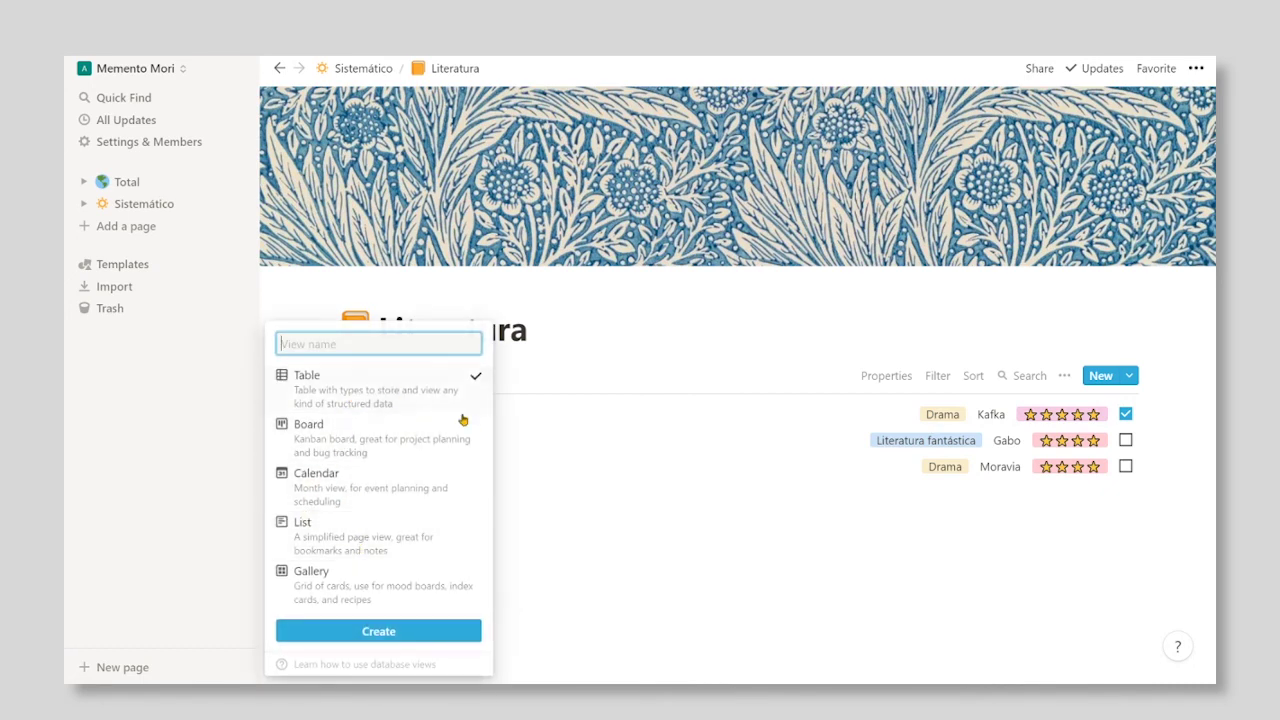
{"action": "left_click", "coordinate": [400, 632]}
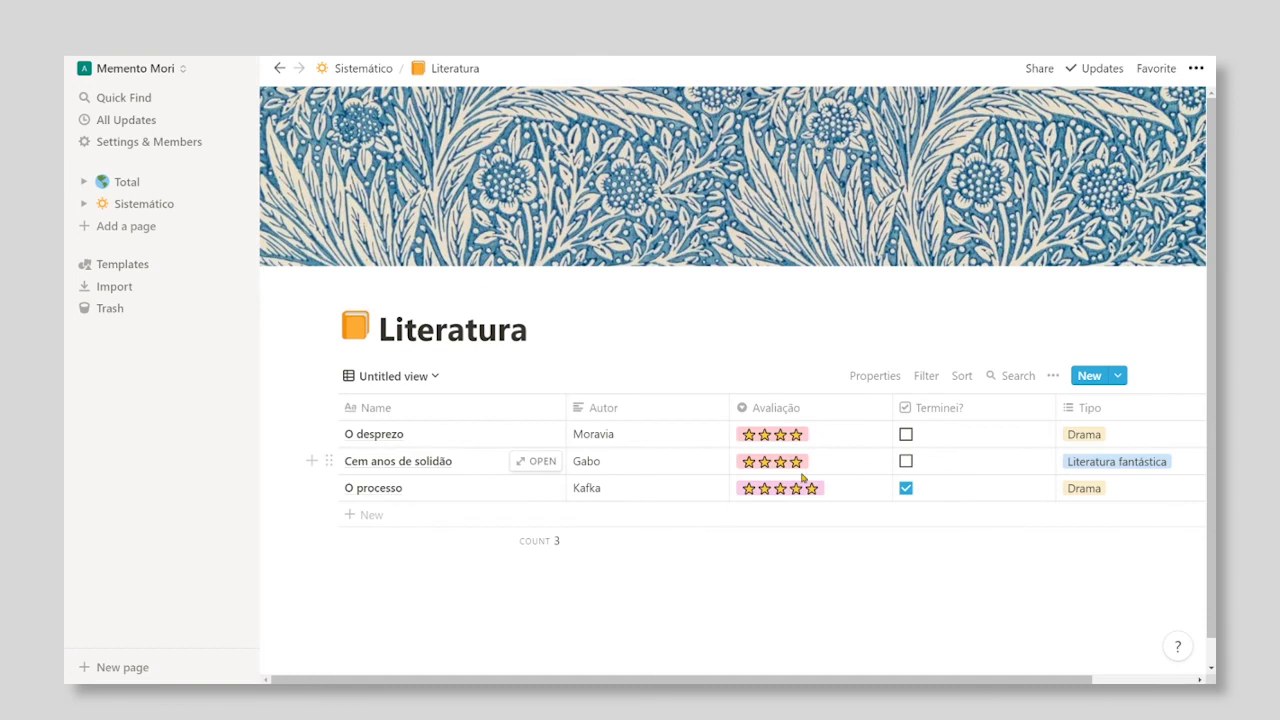
Check the star rating options in O desprezo's Avaliação cell and review the remaining Literatura columns
{"action": "left_click", "coordinate": [851, 434]}
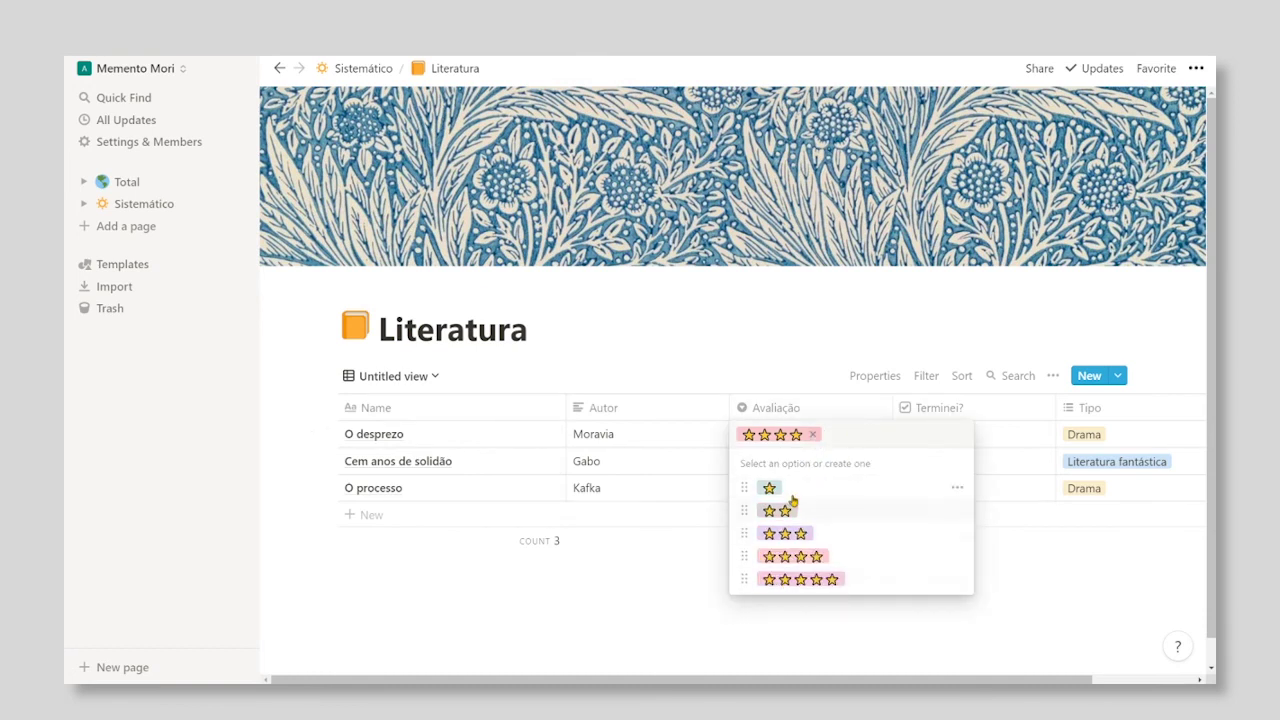
{"action": "left_click", "coordinate": [579, 573]}
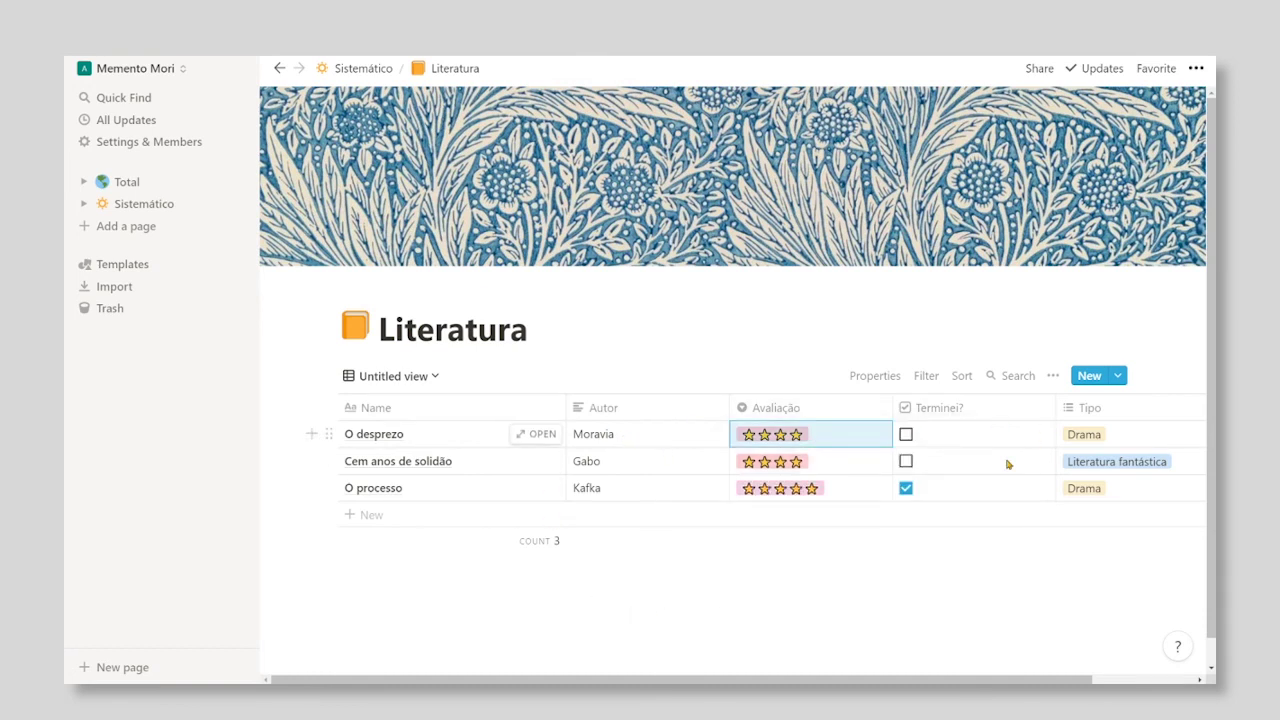
{"action": "scroll", "coordinate": [1008, 463], "scroll_direction": "right", "scroll_amount": 3}
{"action": "scroll", "coordinate": [1008, 463], "scroll_direction": "left", "scroll_amount": 3}
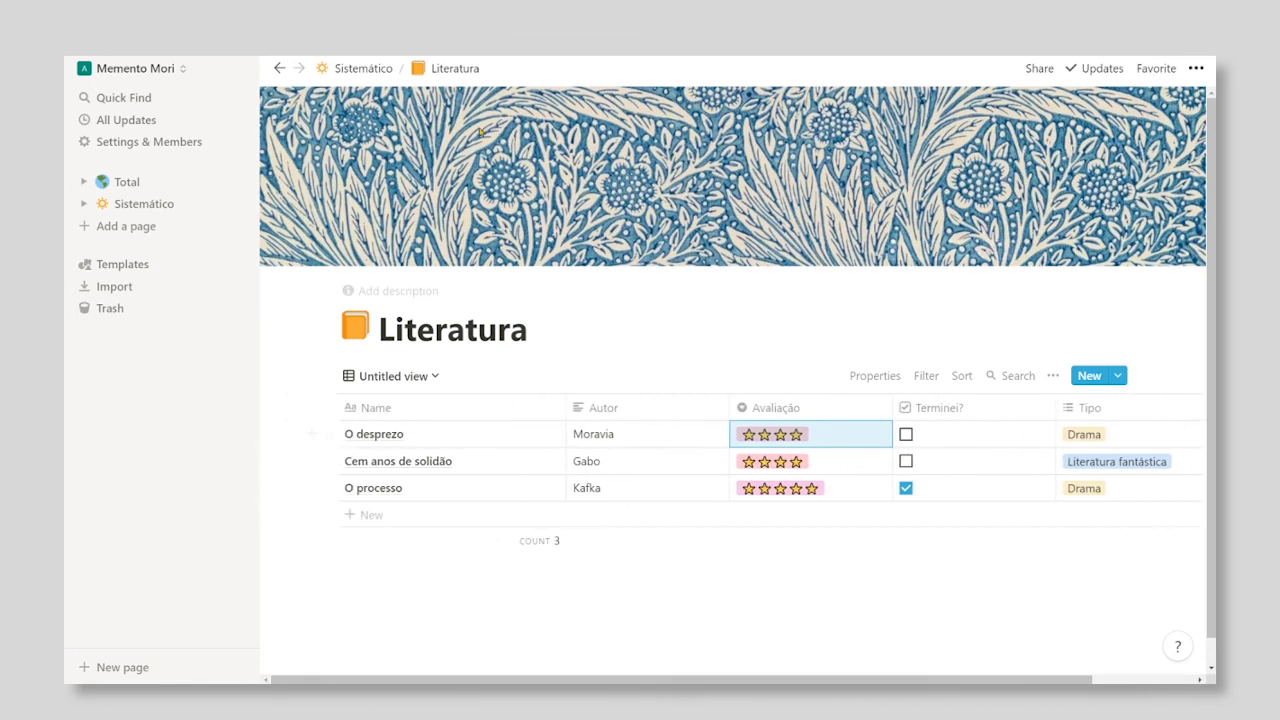
Expand the Calendário toggle on the Sistemático page, examine the Maio 2020 activities calendar, and collapse the toggle
{"action": "left_click", "coordinate": [360, 68]}
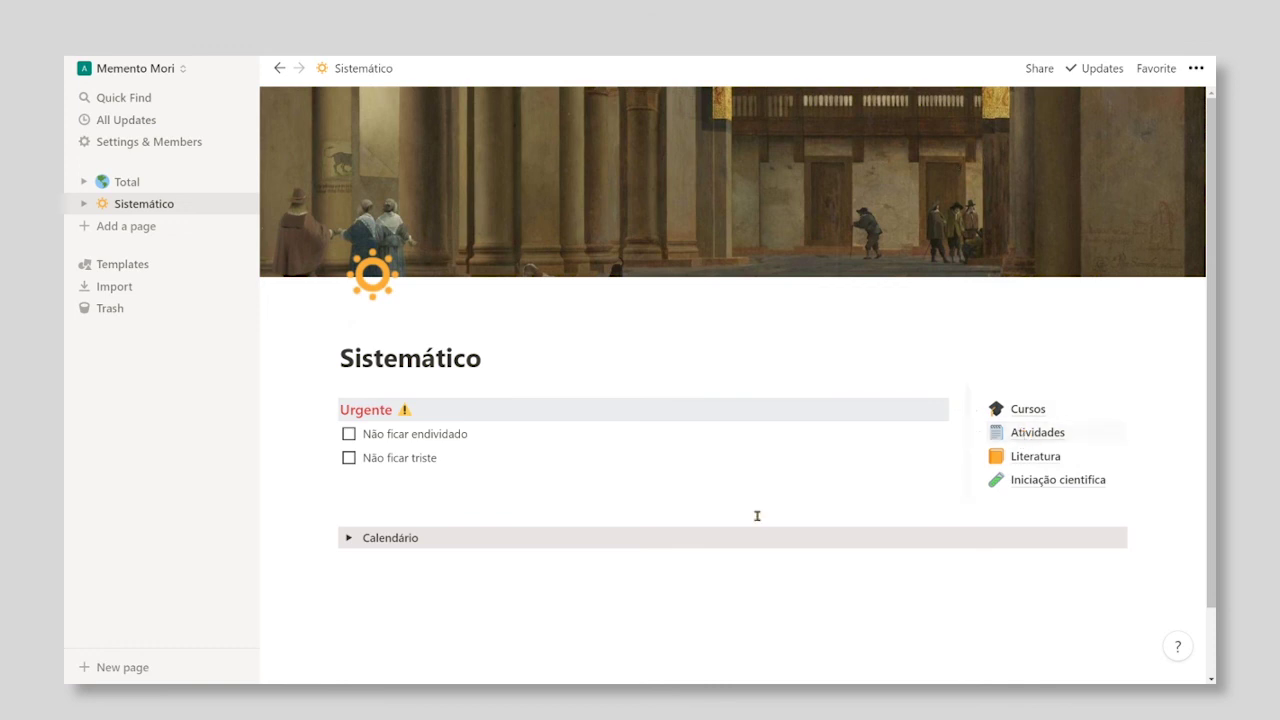
{"action": "left_click", "coordinate": [351, 543]}
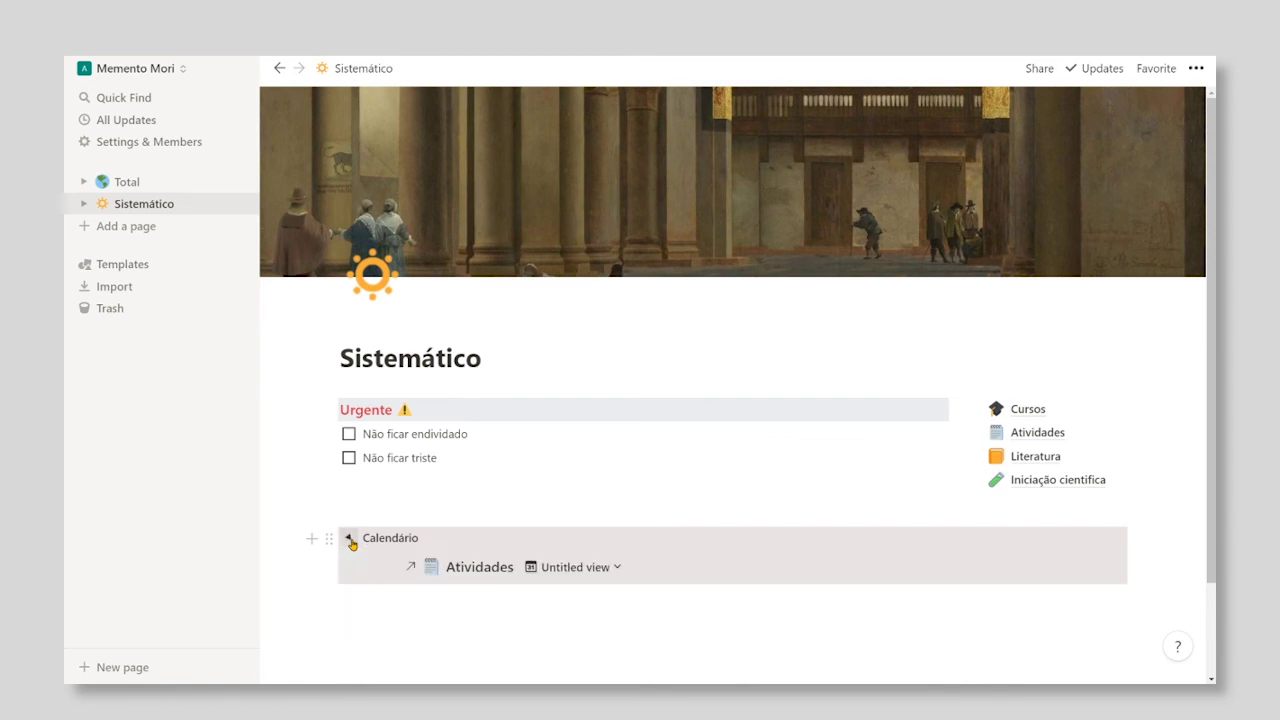
{"action": "scroll", "coordinate": [329, 525], "scroll_direction": "down", "scroll_amount": 1}
{"action": "scroll", "coordinate": [329, 525], "scroll_direction": "down", "scroll_amount": 3}
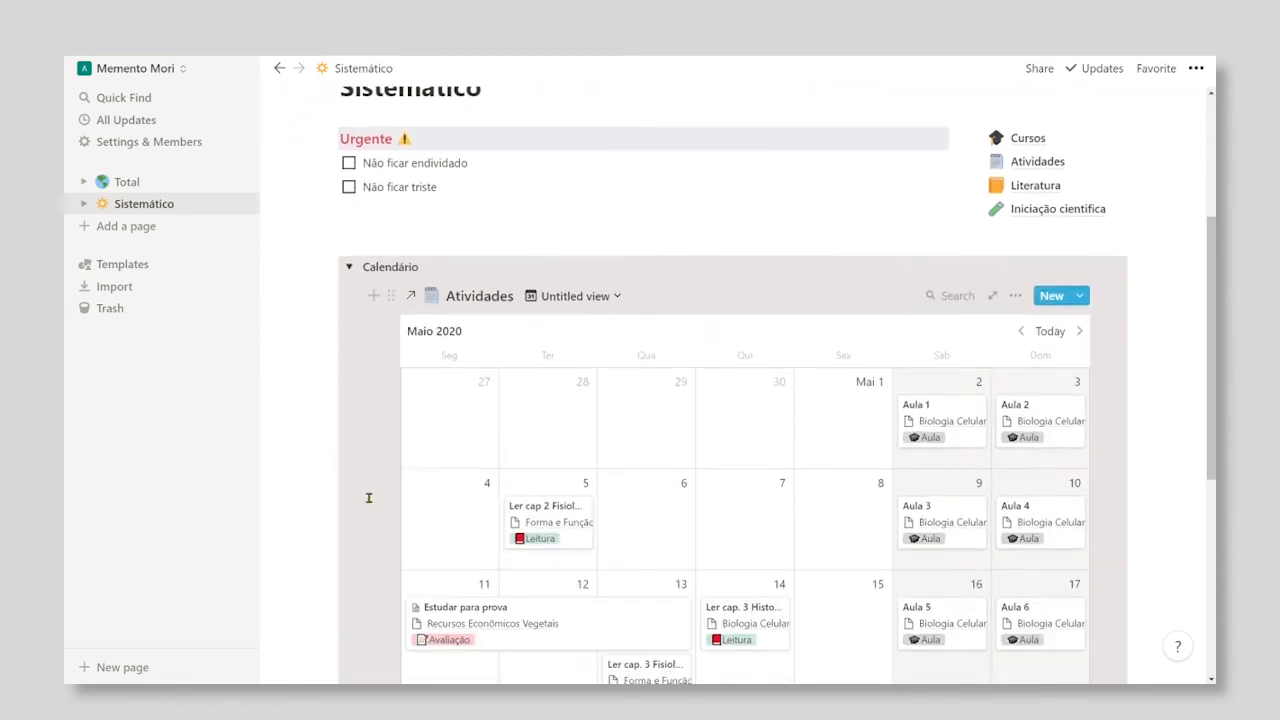
{"action": "scroll", "coordinate": [461, 309], "scroll_direction": "down", "scroll_amount": 1}
{"action": "scroll", "coordinate": [654, 429], "scroll_direction": "down", "scroll_amount": 1}
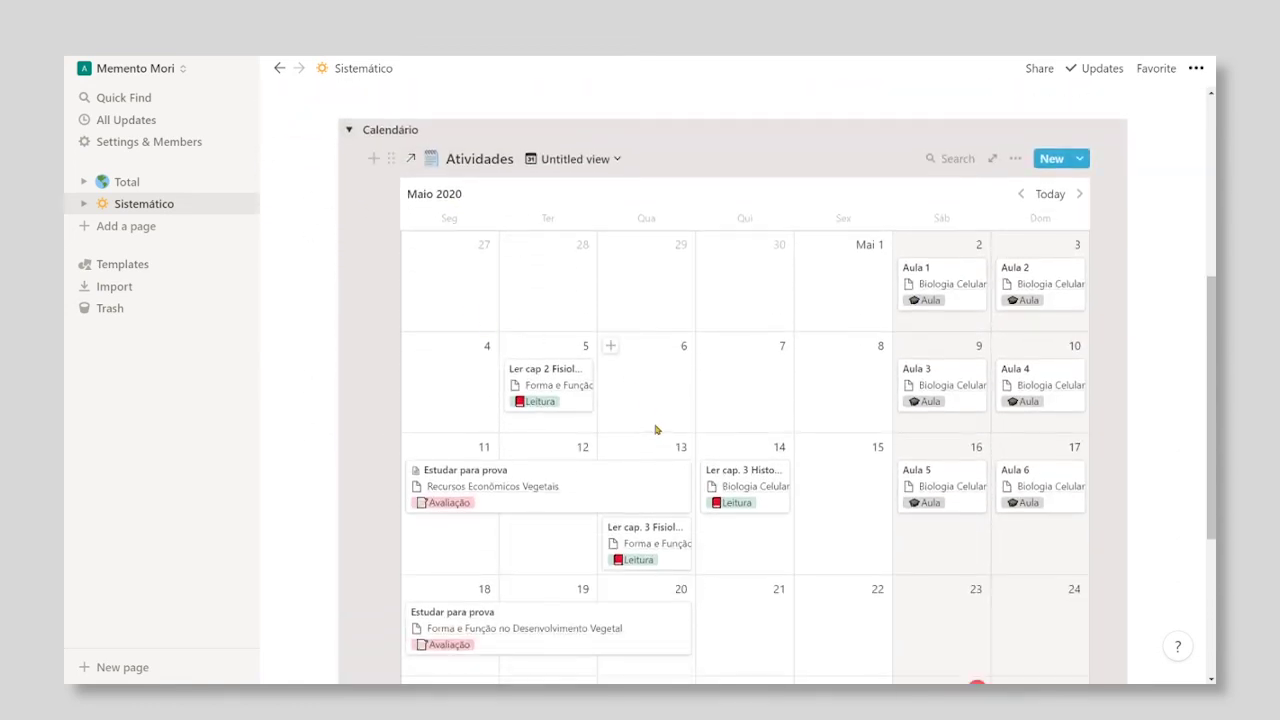
{"action": "scroll", "coordinate": [694, 403], "scroll_direction": "up", "scroll_amount": 3}
{"action": "scroll", "coordinate": [977, 315], "scroll_direction": "down", "scroll_amount": 3}
{"action": "scroll", "coordinate": [820, 409], "scroll_direction": "down", "scroll_amount": 3}
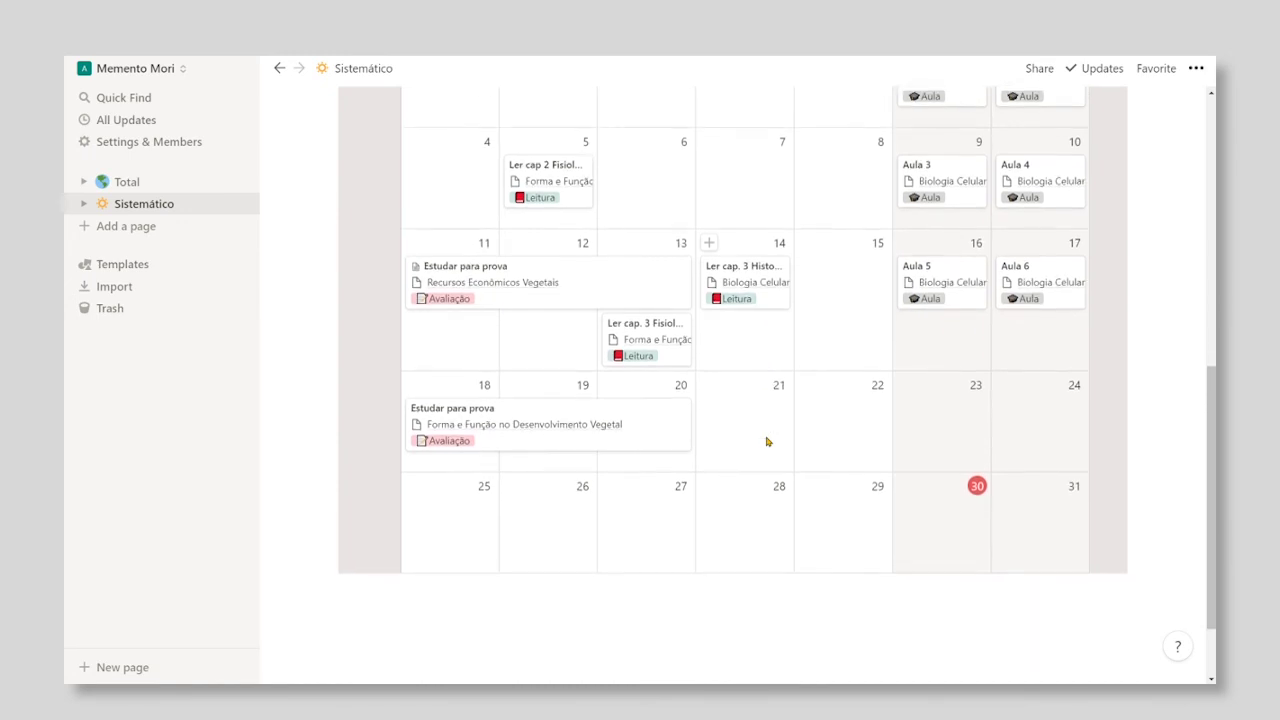
{"action": "scroll", "coordinate": [767, 441], "scroll_direction": "up", "scroll_amount": 1}
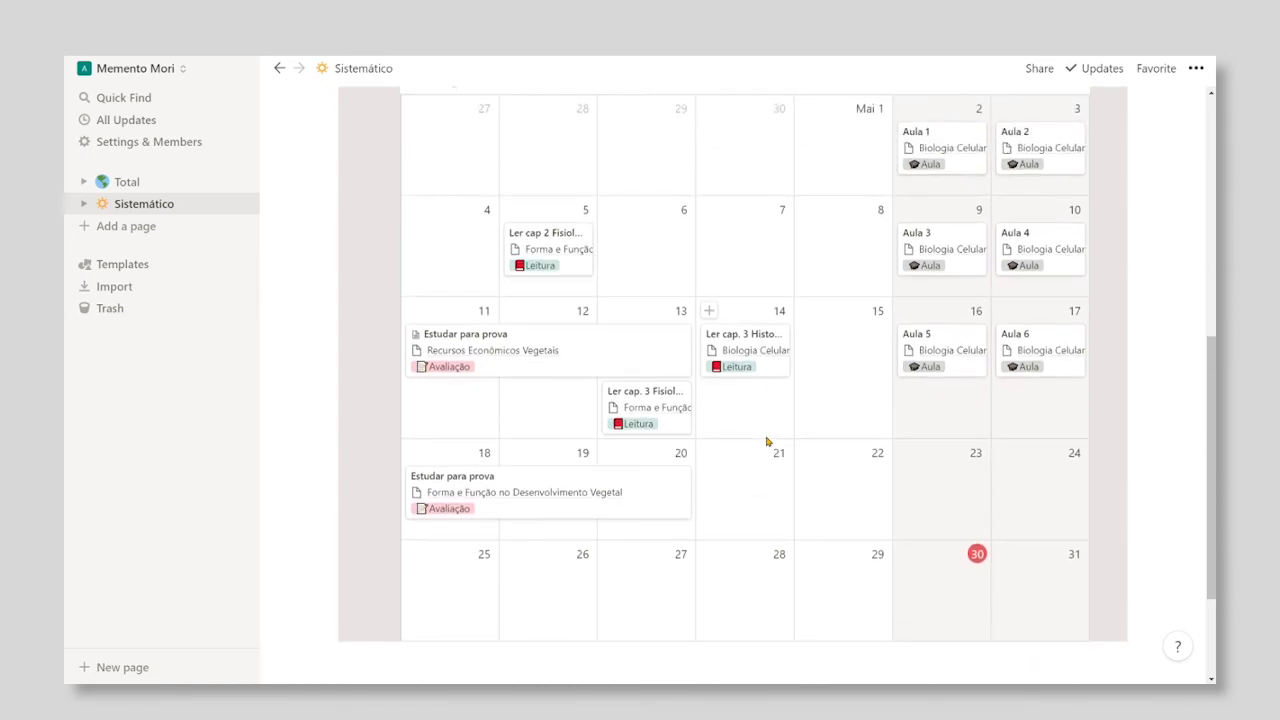
{"action": "scroll", "coordinate": [767, 441], "scroll_direction": "up", "scroll_amount": 2}
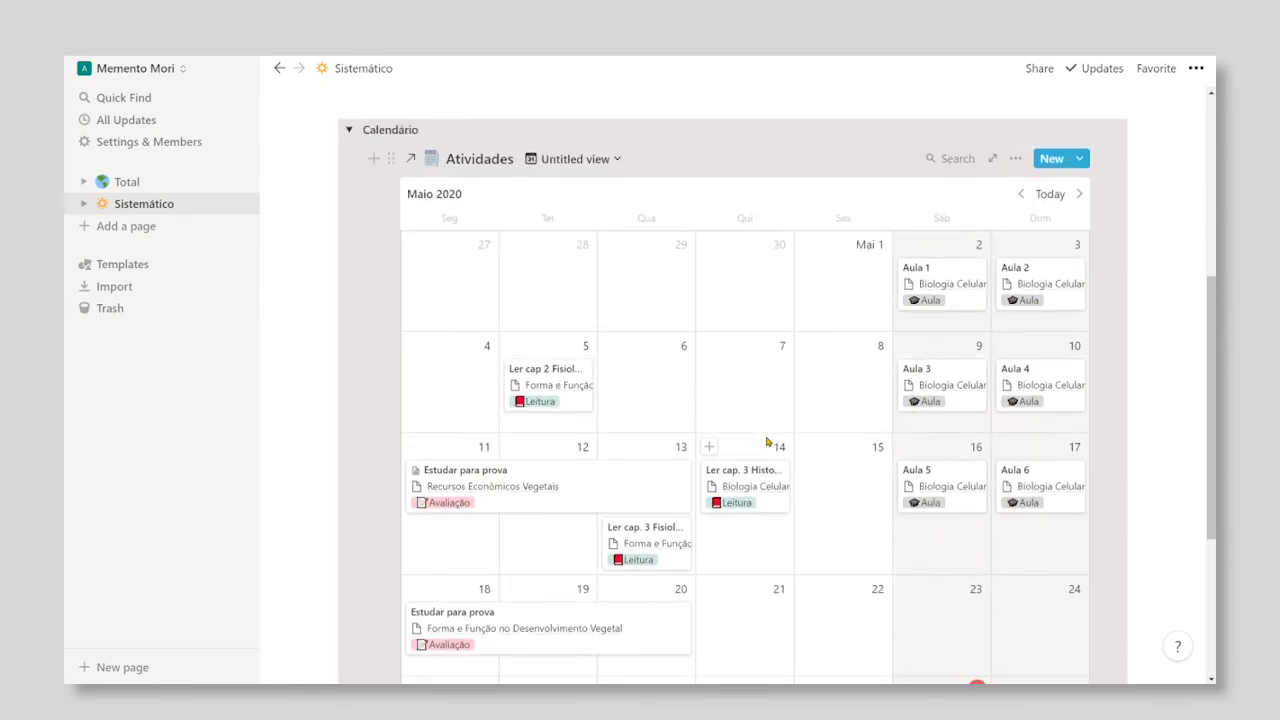
{"action": "scroll", "coordinate": [767, 441], "scroll_direction": "up", "scroll_amount": 2}
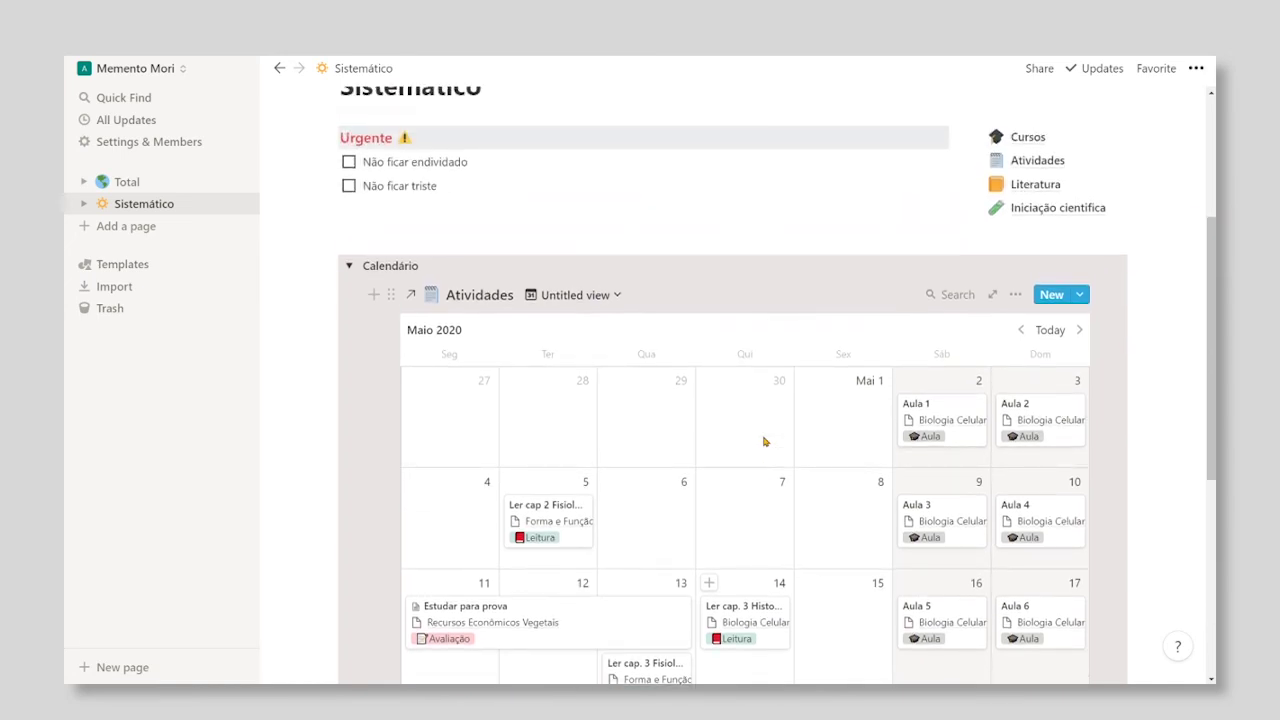
{"action": "scroll", "coordinate": [764, 441], "scroll_direction": "up", "scroll_amount": 1}
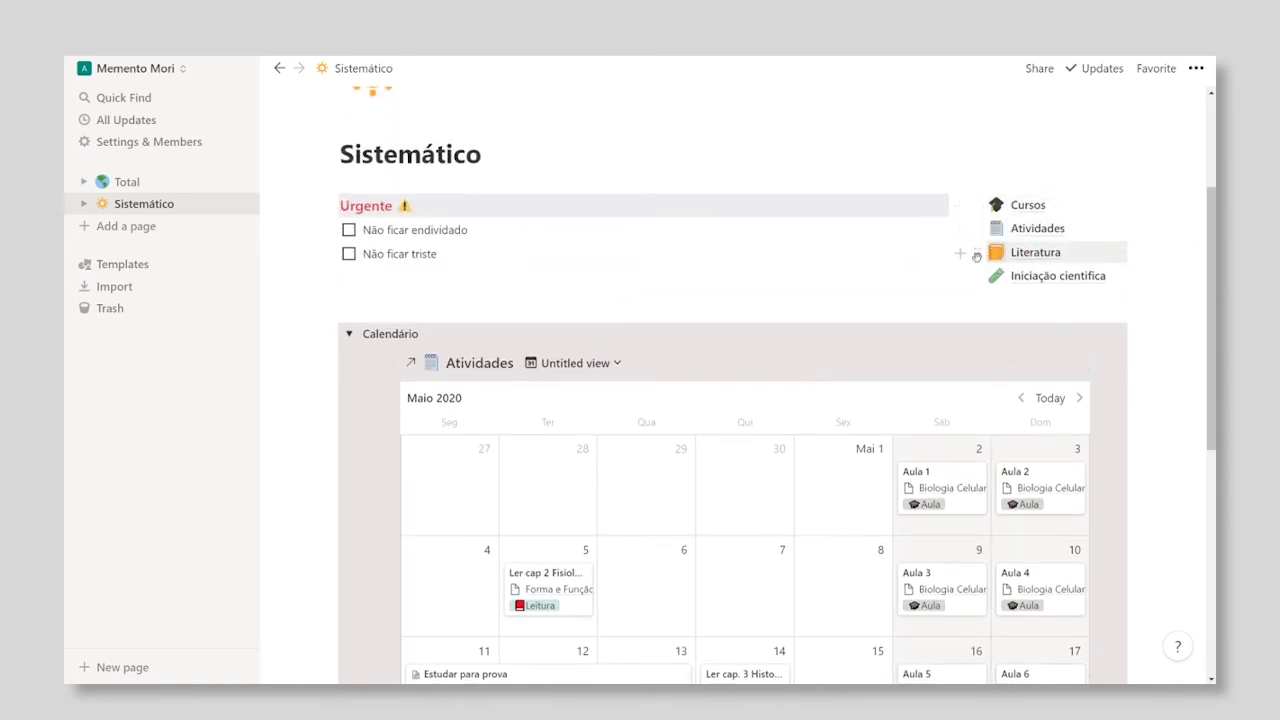
{"action": "scroll", "coordinate": [769, 314], "scroll_direction": "down", "scroll_amount": 3}
{"action": "scroll", "coordinate": [775, 318], "scroll_direction": "down", "scroll_amount": 2}
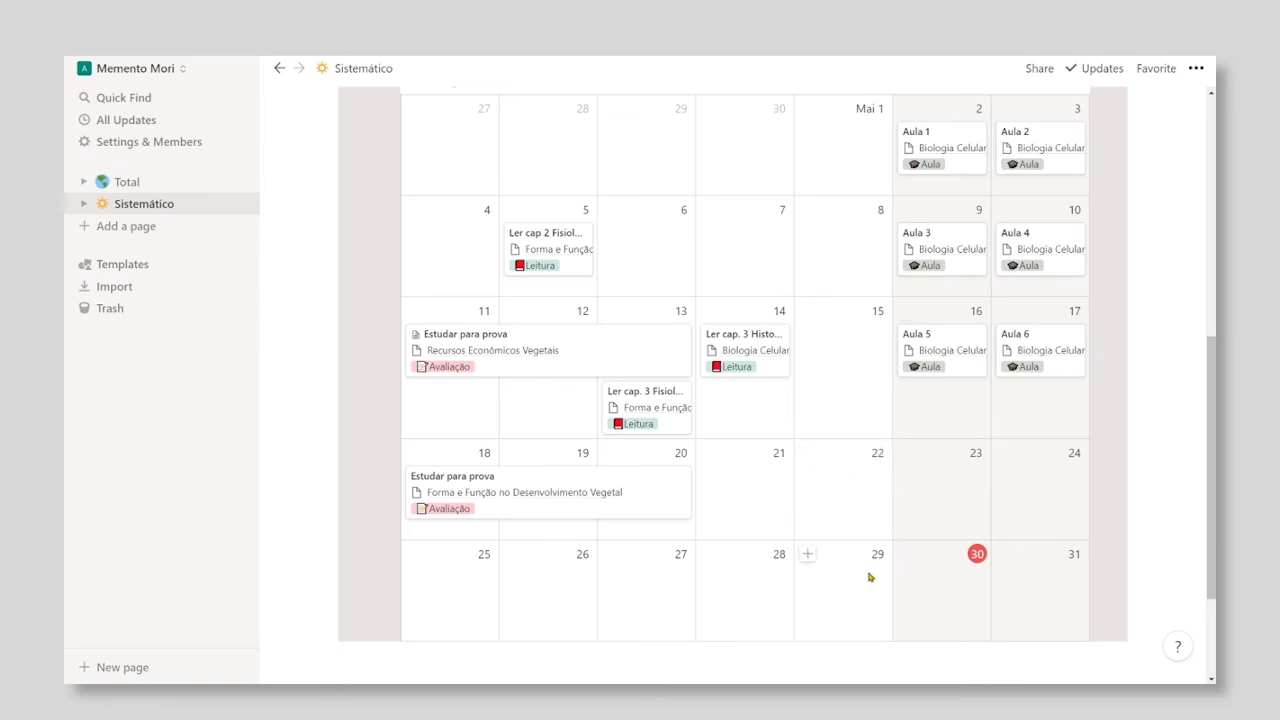
{"action": "scroll", "coordinate": [870, 577], "scroll_direction": "up", "scroll_amount": 5}
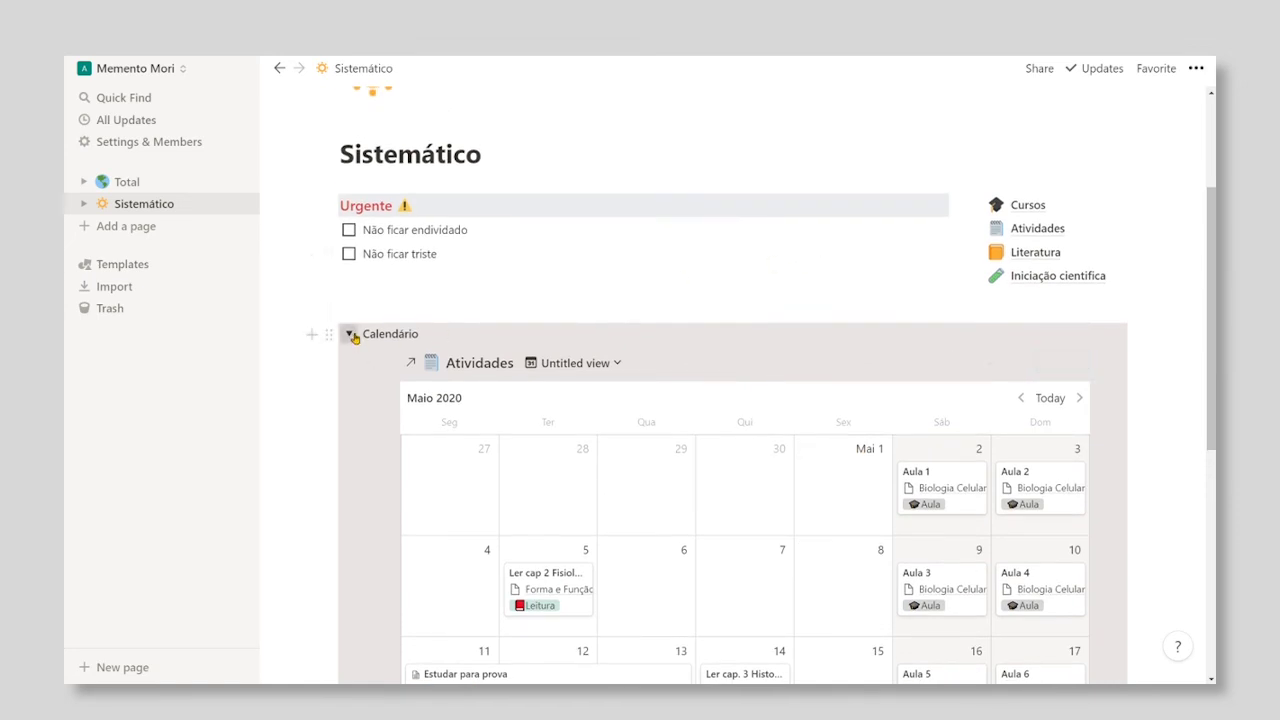
{"action": "left_click", "coordinate": [351, 335]}
Open the Cursos database, review its columns through to Andamento, and return to the Sistemático page
{"action": "left_click", "coordinate": [1025, 330]}
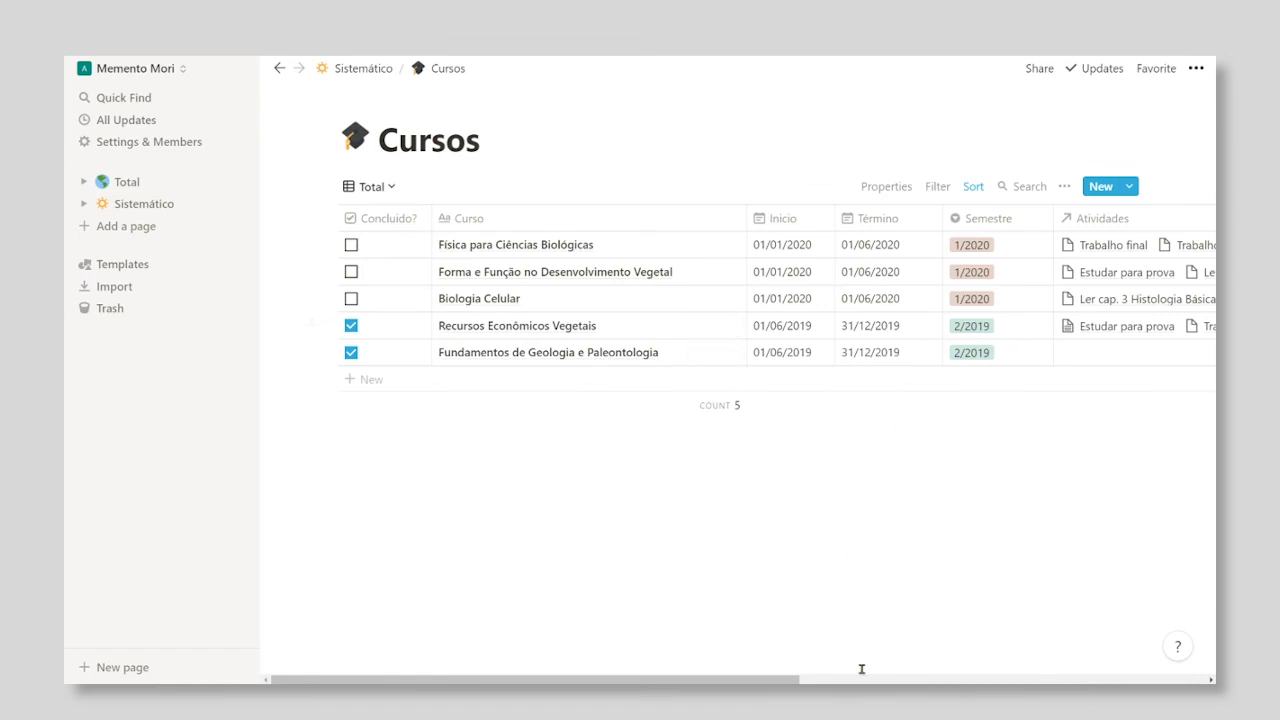
{"action": "left_click_drag", "start_coordinate": [775, 679], "coordinate": [1146, 679]}
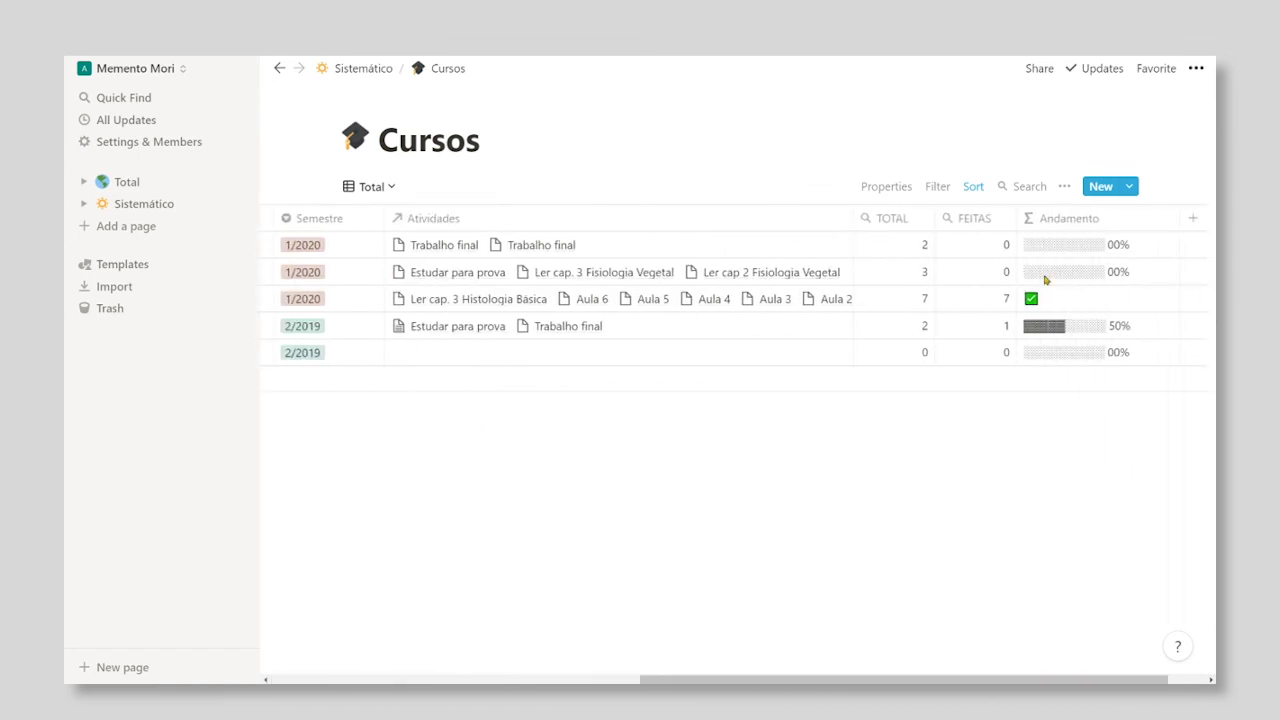
{"action": "scroll", "coordinate": [448, 498], "scroll_direction": "left", "scroll_amount": 10}
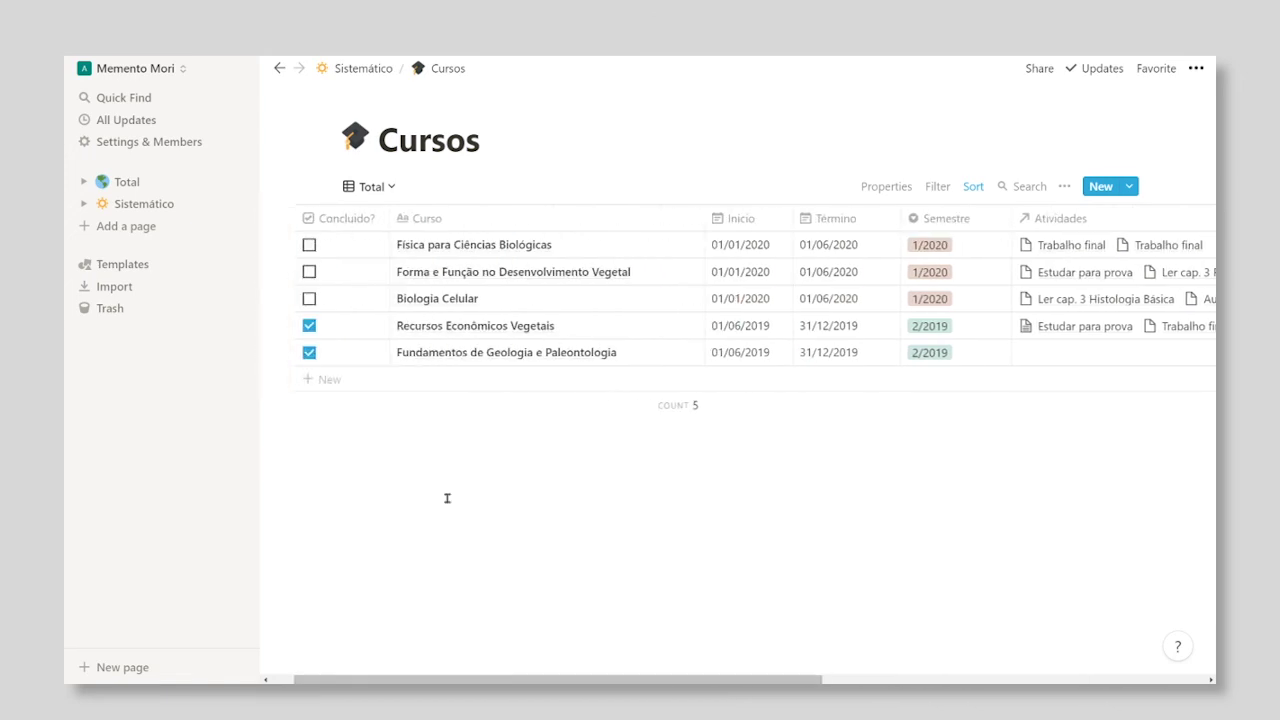
{"action": "left_click", "coordinate": [357, 68]}
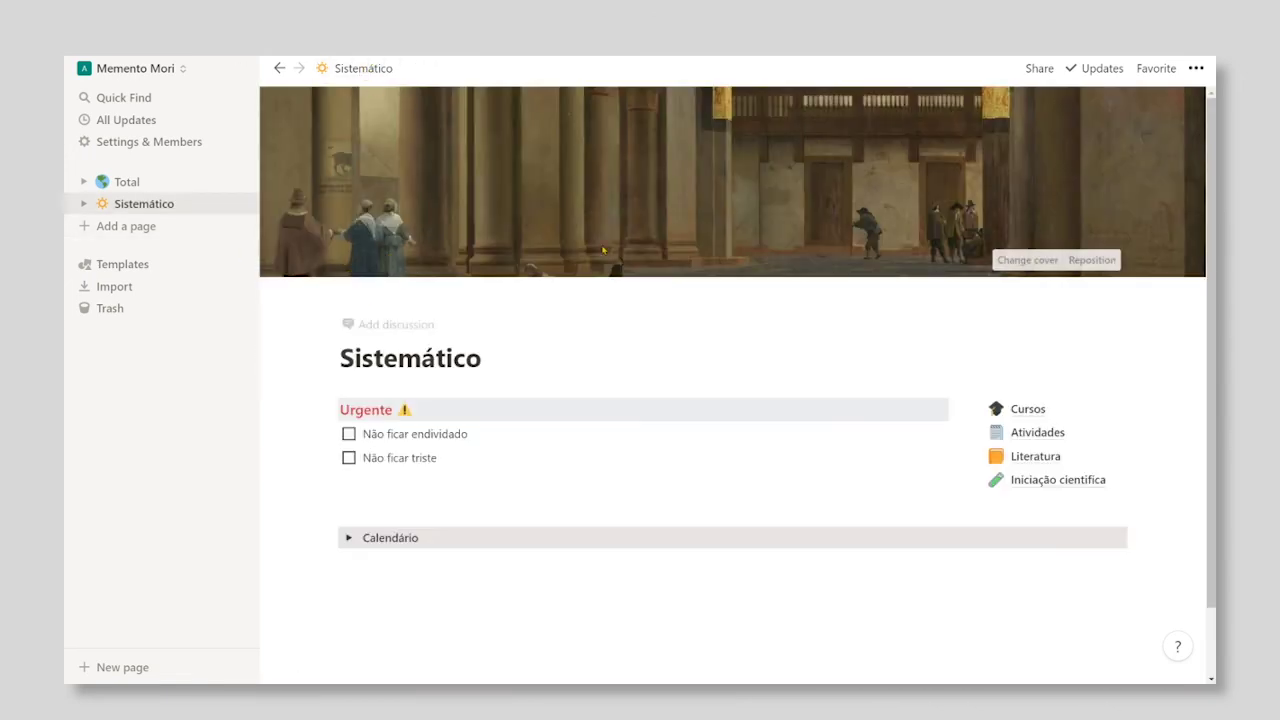